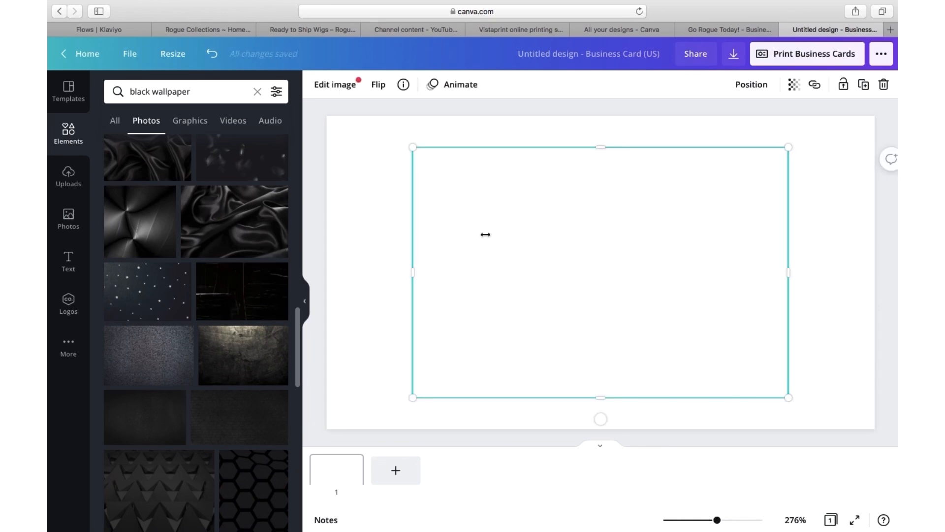
Step: Enlarge the black satin photo to cover the card and add the Rogue Collections logo from the uploads
drag(704, 368, 871, 466)
click(68, 216)
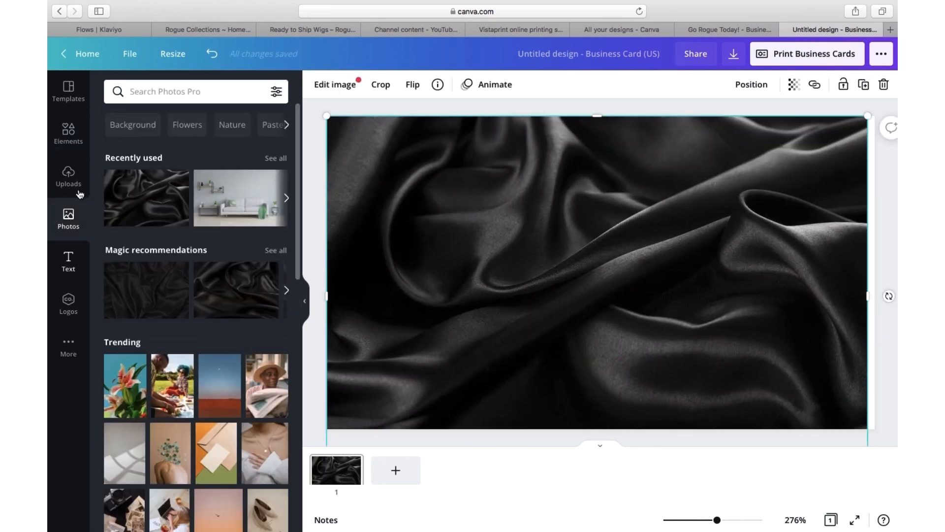
click(68, 175)
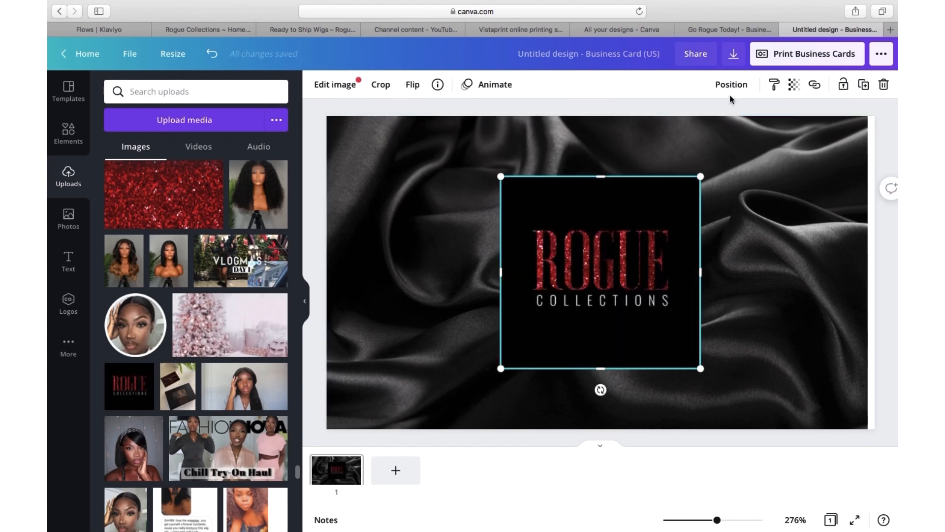
Step: Remove the background from the Rogue Collections logo with Background Remover
click(61, 360)
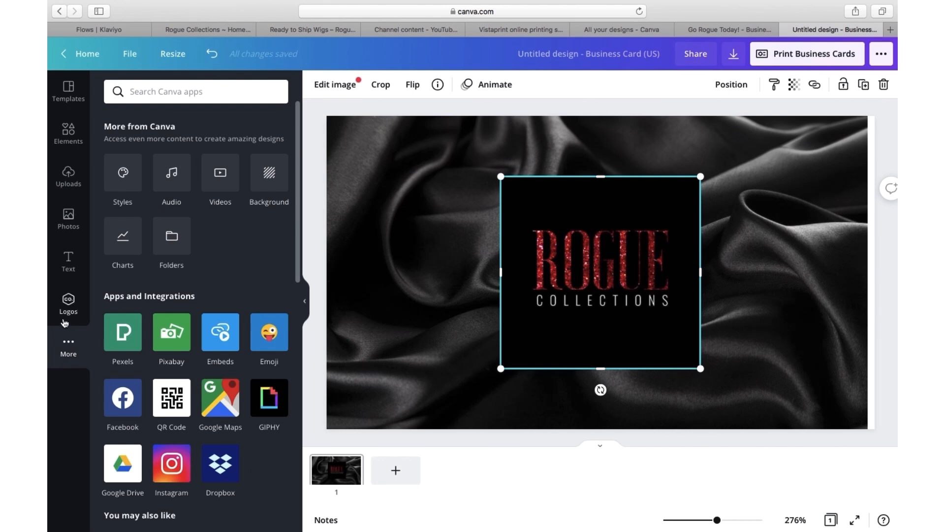
click(353, 83)
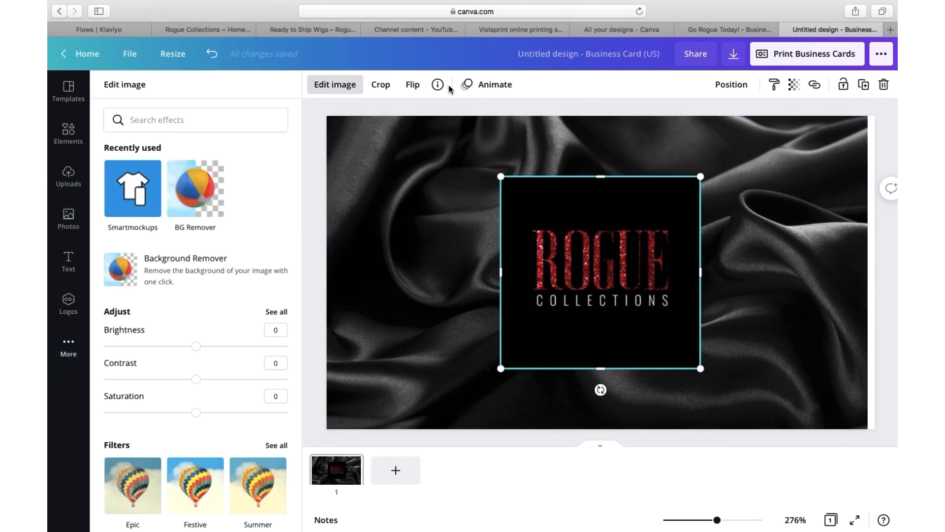
click(140, 265)
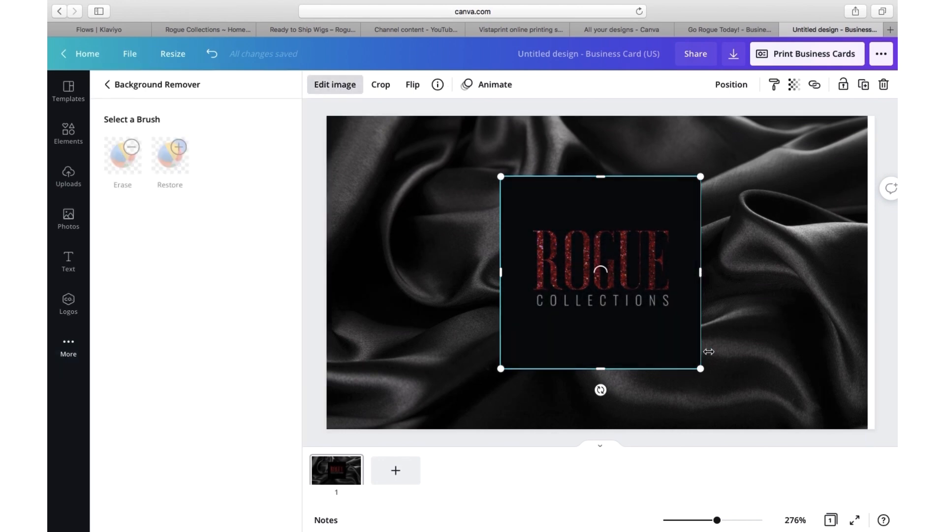
Step: Enlarge the Rogue Collections logo to nearly the full card size and centre it on the card
drag(772, 427, 821, 443)
drag(719, 379, 671, 333)
drag(590, 403, 596, 344)
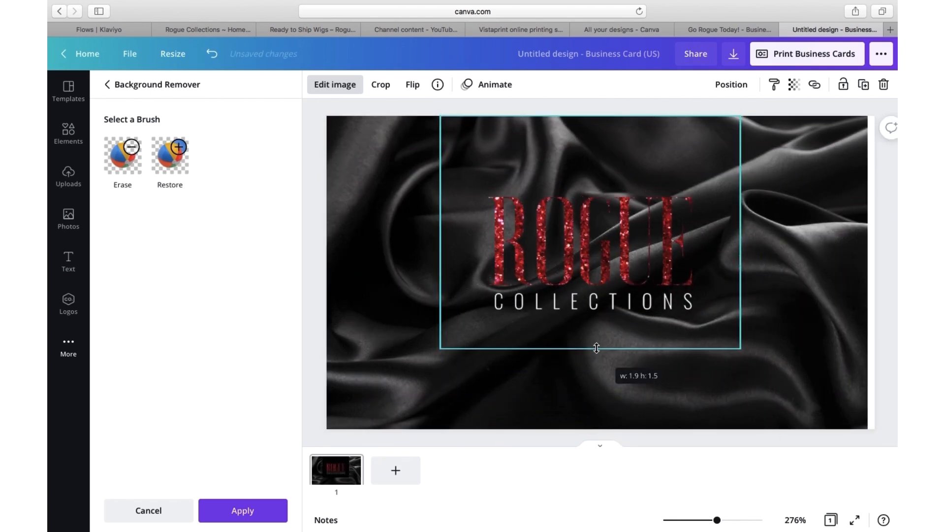
drag(636, 178, 588, 273)
drag(574, 331, 585, 247)
drag(747, 355, 841, 401)
drag(685, 287, 649, 273)
drag(375, 414, 326, 431)
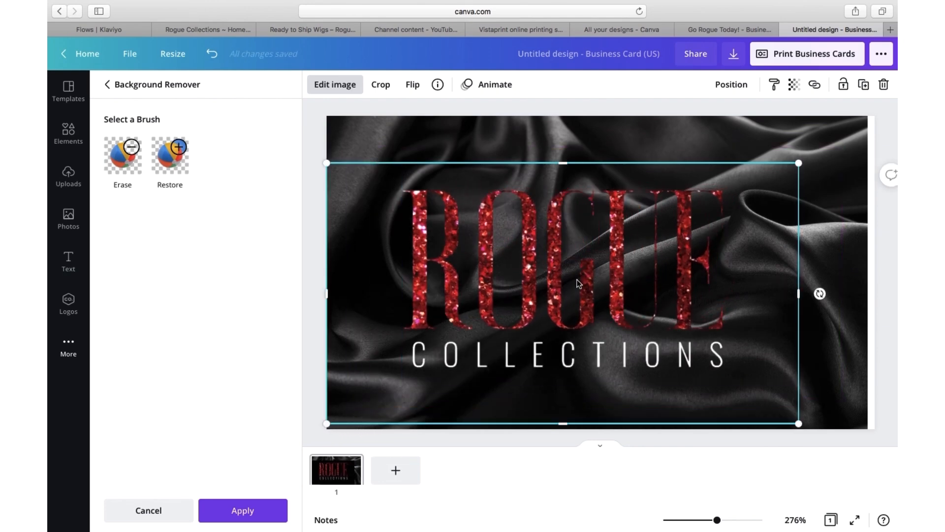
drag(561, 317, 601, 296)
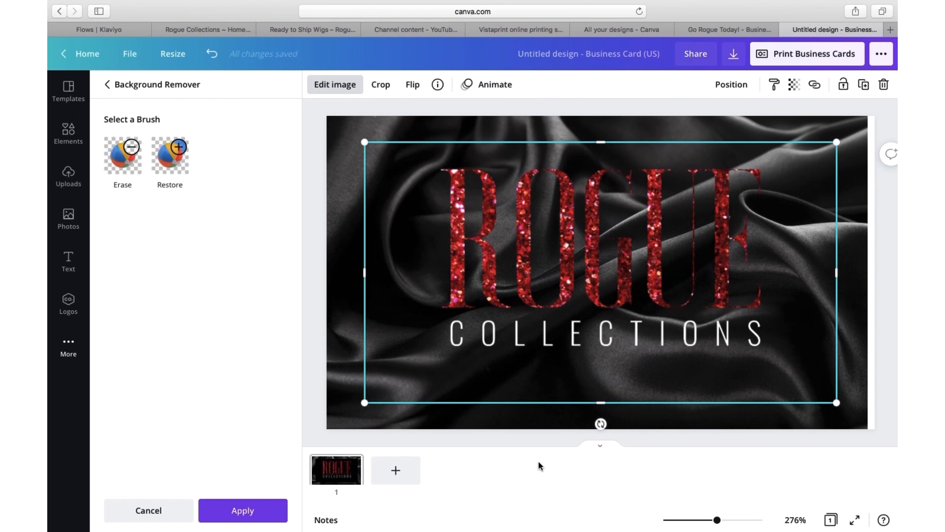
Step: Search the photos for "black wallpaper" and try the black photo with white smoke on the card
click(421, 390)
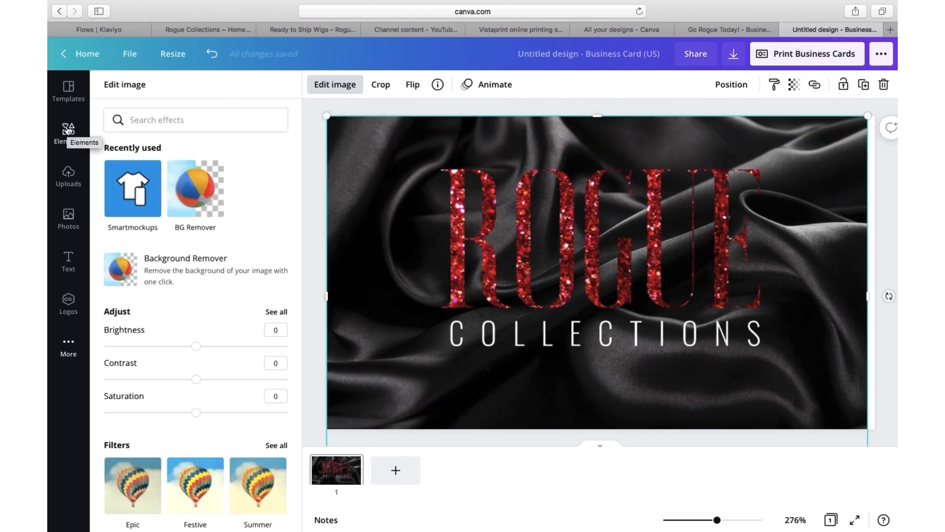
mouse_move(205, 382)
mouse_down()
mouse_move(228, 380)
mouse_move(197, 379)
mouse_up()
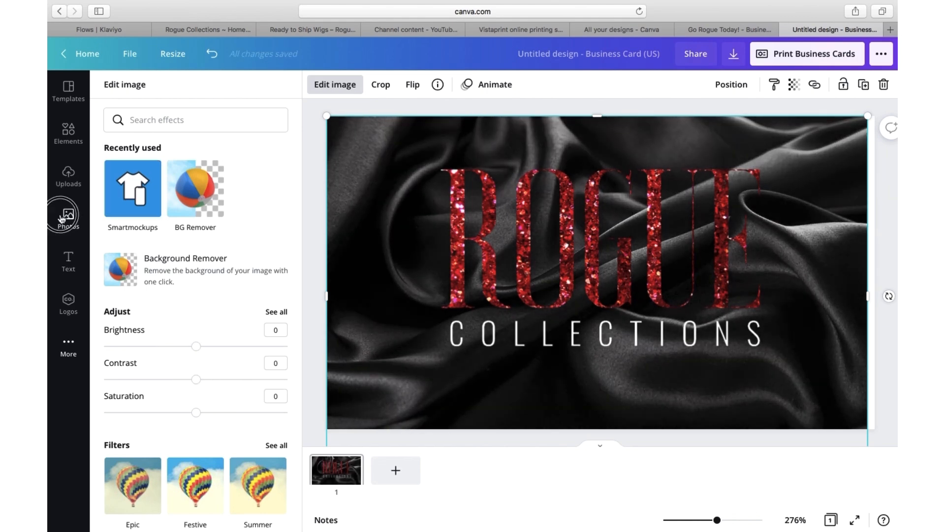
click(67, 217)
click(182, 87)
text(black)
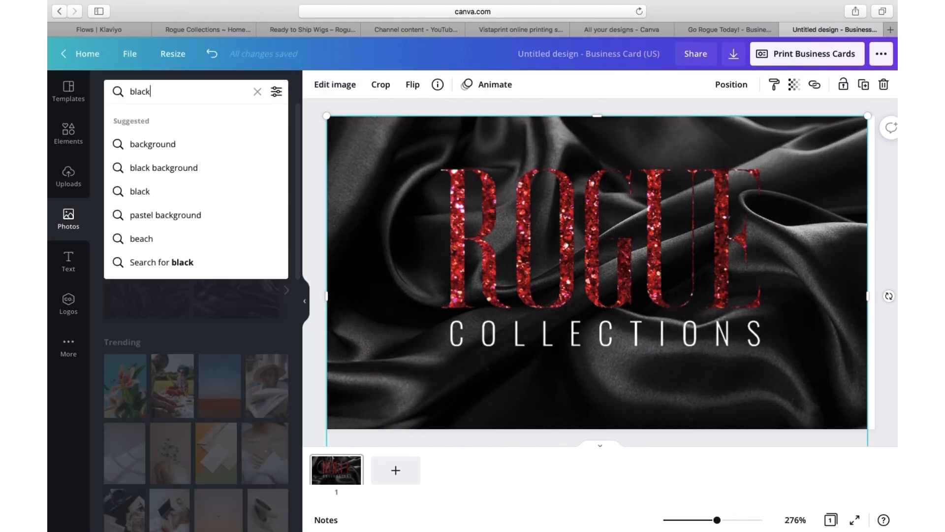
text( wallpaper)
key(Return)
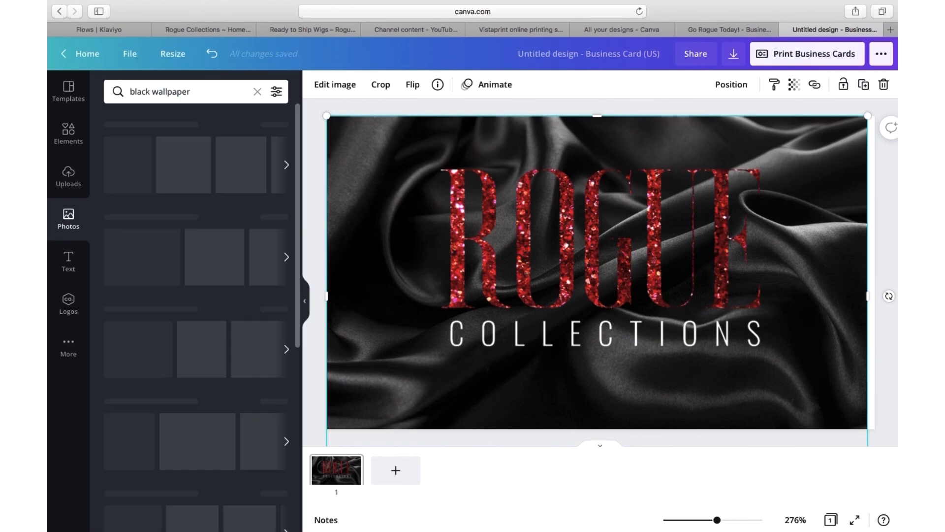
scroll(145, 371, down, 1)
scroll(146, 371, down, 5)
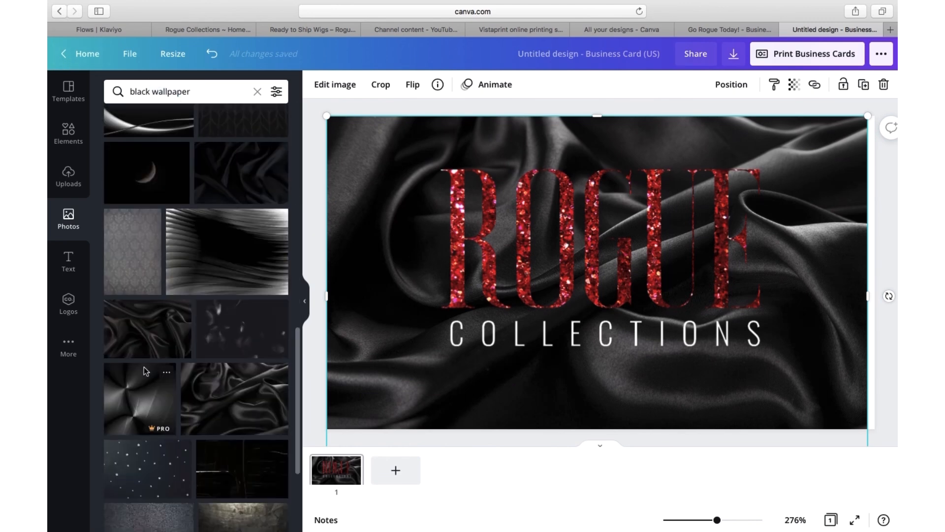
scroll(144, 367, up, 10)
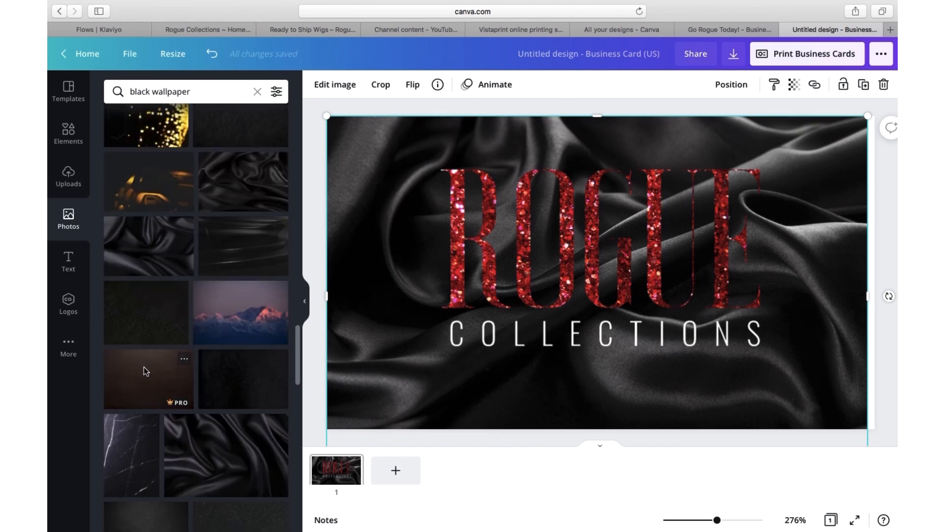
scroll(140, 377, down, 3)
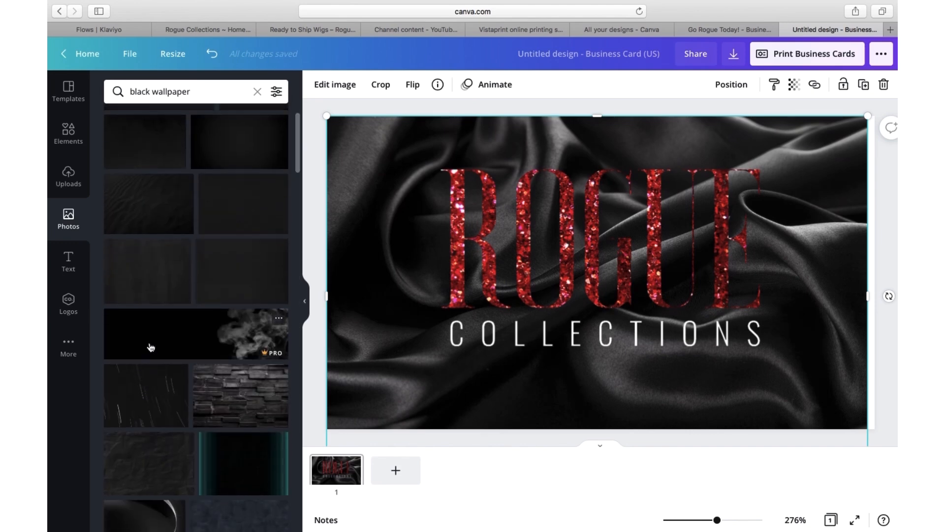
click(150, 345)
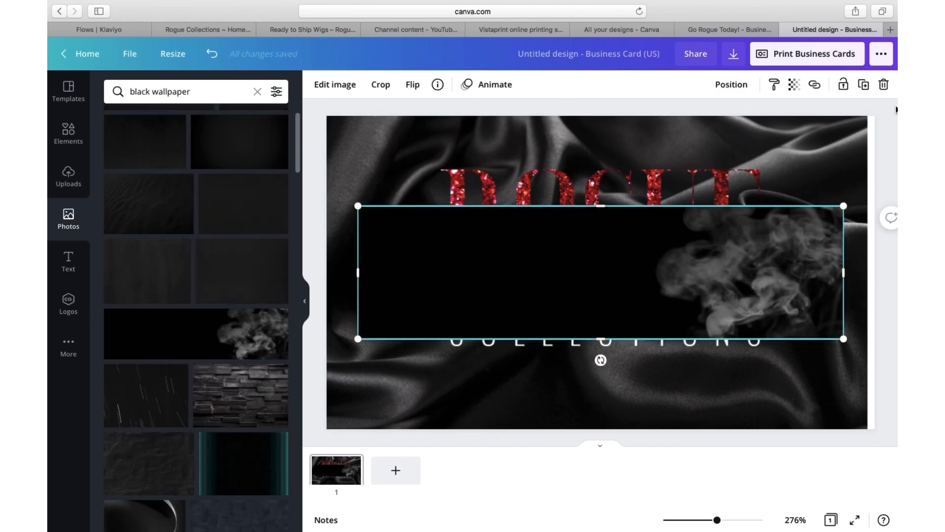
click(884, 85)
Step: Replace the black satin background of the card with a plain black one
click(782, 137)
click(68, 176)
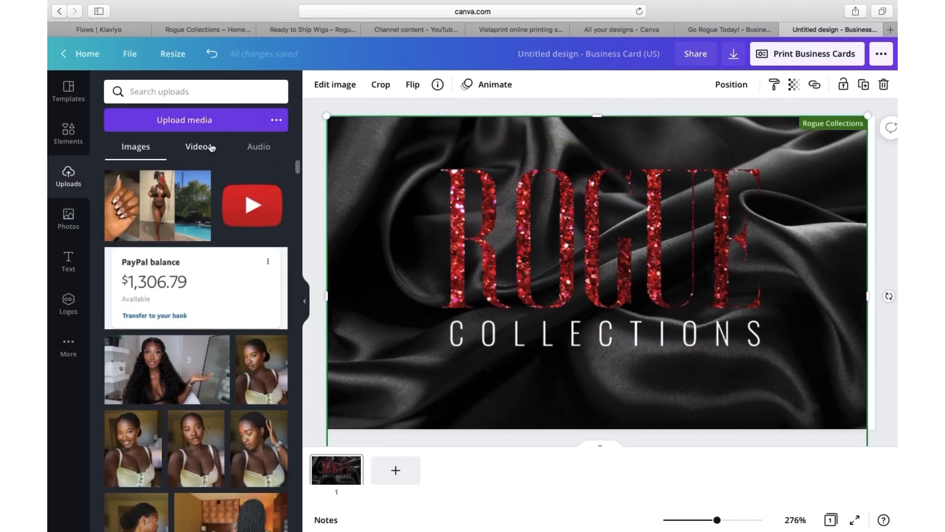
key(Delete)
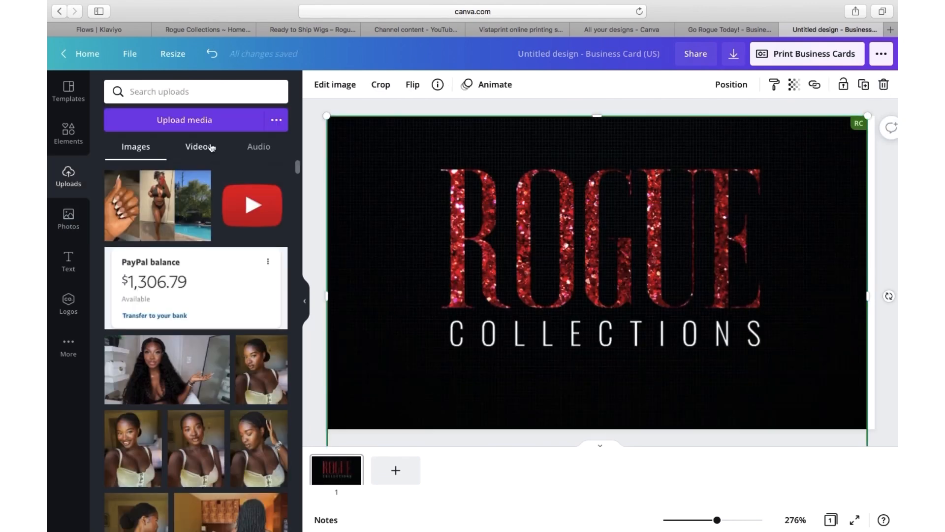
Step: Crop the empty margins around the logo on all sides, enlarge it and centre it on the card
click(377, 307)
click(349, 295)
click(371, 291)
drag(365, 274, 432, 275)
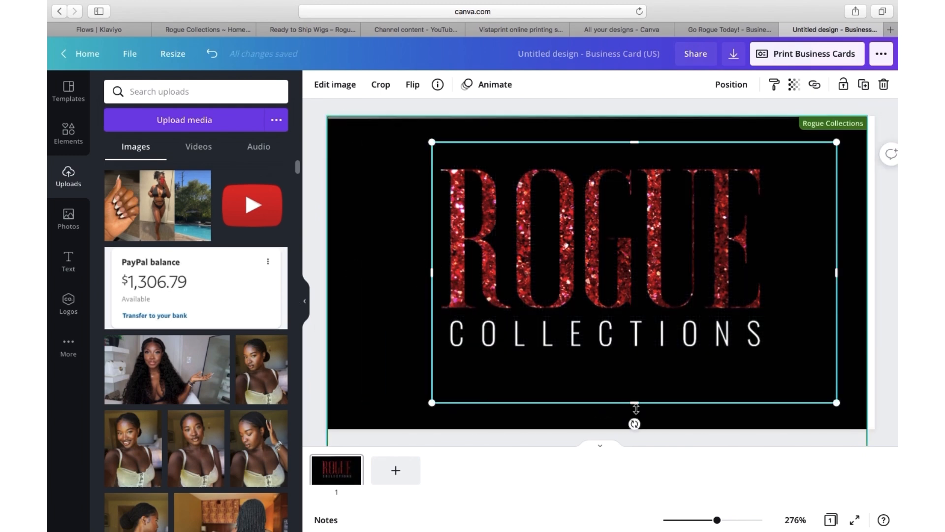
drag(633, 371, 635, 362)
drag(805, 246, 780, 246)
drag(606, 141, 606, 157)
drag(426, 156, 373, 126)
drag(606, 215, 631, 244)
Step: Open the full set of image adjustments for the logo and set Vibrance to 7 and Clarity to 45
scroll(160, 444, down, 6)
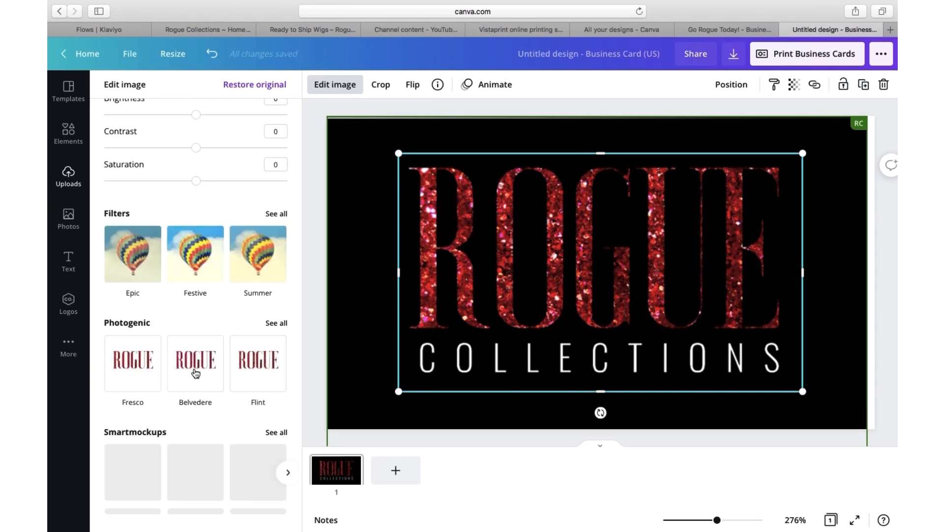
scroll(231, 382, down, 2)
scroll(231, 381, up, 6)
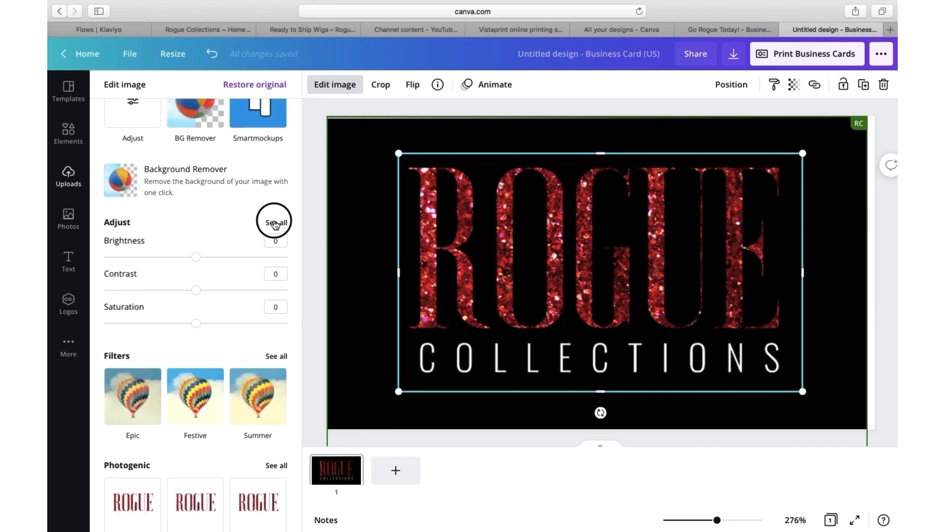
click(276, 222)
scroll(179, 345, down, 2)
drag(105, 369, 162, 370)
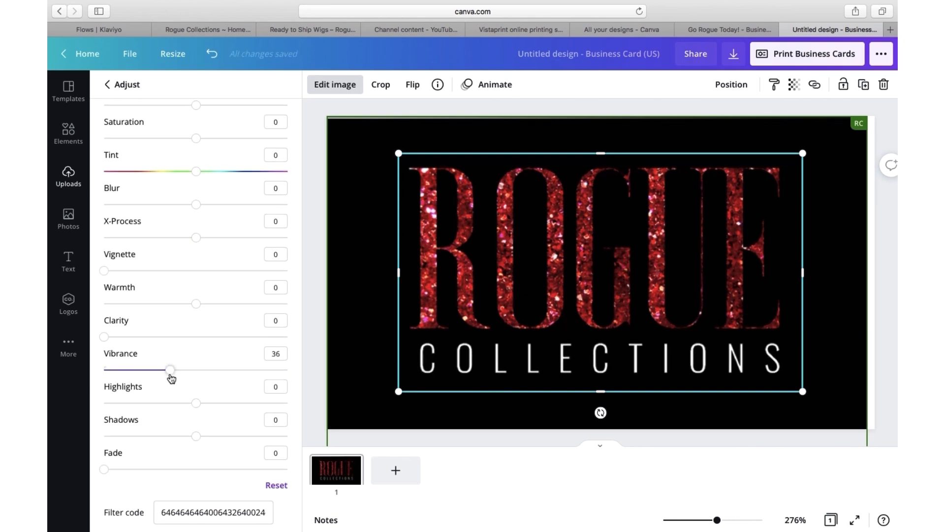
drag(219, 355, 223, 353)
drag(126, 363, 101, 356)
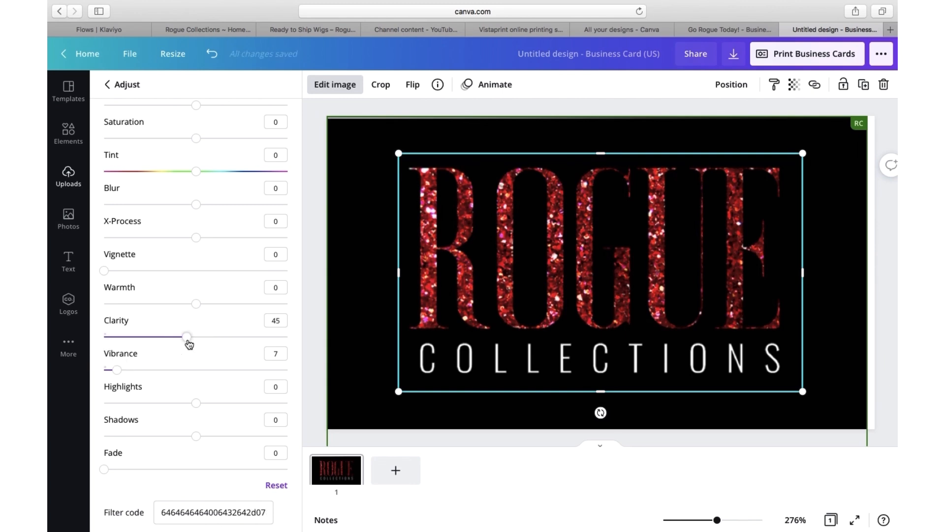
Step: Set the logo's Saturation to 23 and its Clarity to 62, and finish adjusting the image
scroll(188, 249, up, 3)
mouse_move(193, 196)
mouse_down()
mouse_move(236, 203)
mouse_move(192, 210)
mouse_up()
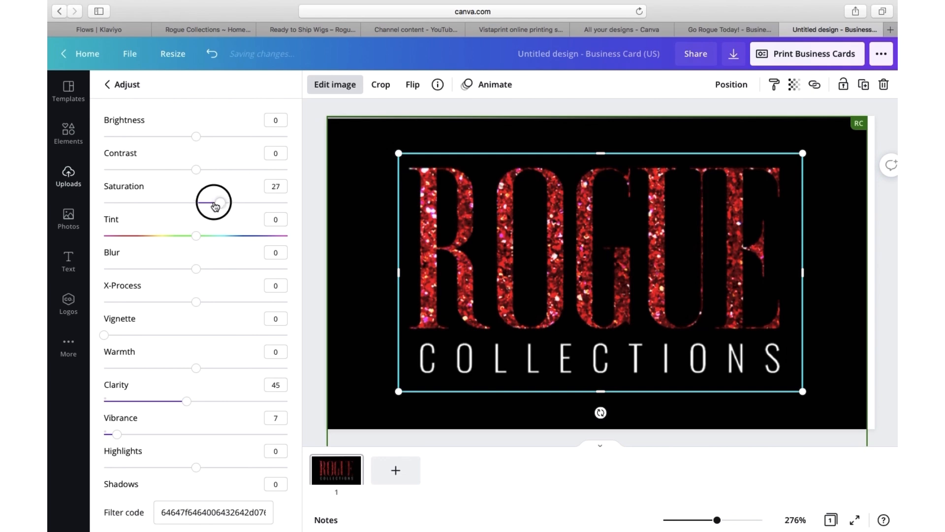
scroll(143, 250, down, 3)
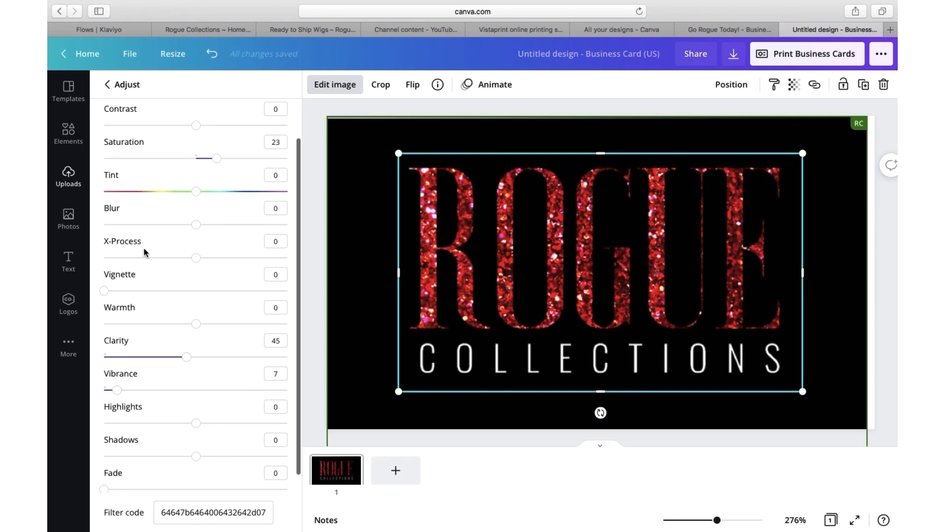
drag(186, 339, 116, 337)
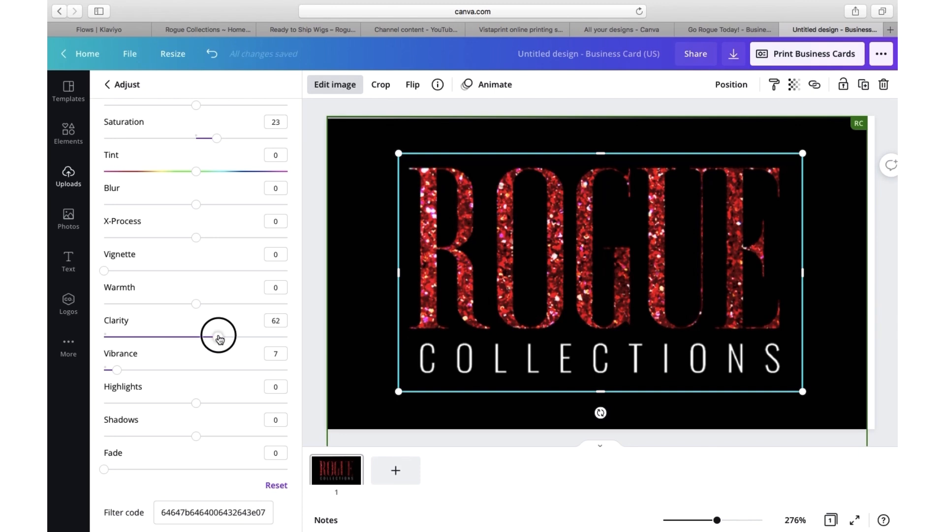
scroll(169, 284, down, 1)
scroll(180, 268, up, 3)
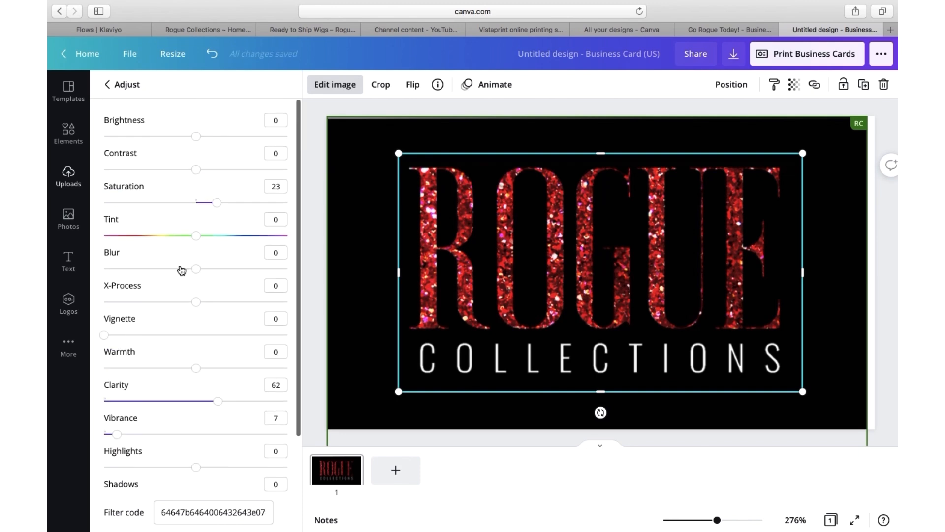
click(317, 322)
click(525, 442)
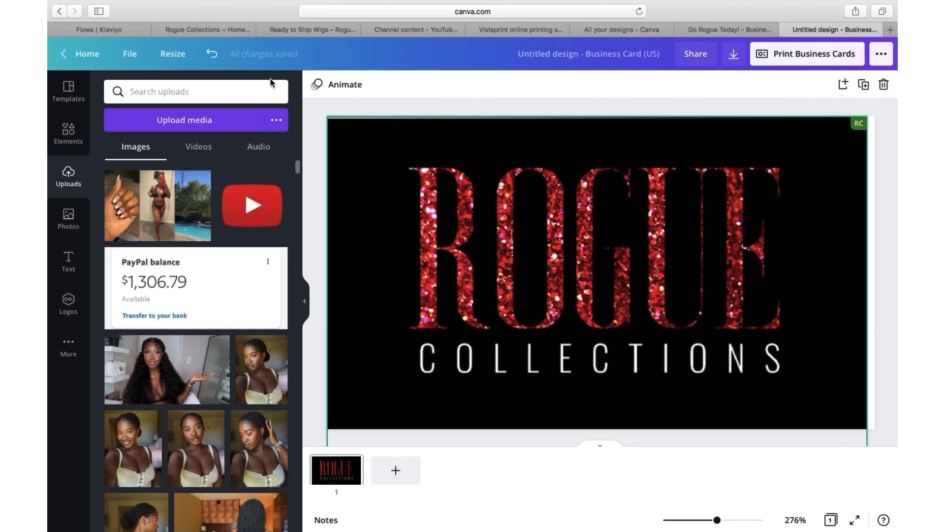
Step: Switch to the "Go Rogue Today!" business card design and shift its red glitter border strips outward for a thinner frame
click(720, 30)
click(525, 177)
drag(589, 126, 589, 110)
click(857, 305)
drag(857, 309, 873, 308)
click(694, 416)
drag(694, 416, 697, 434)
click(342, 283)
drag(342, 282, 328, 285)
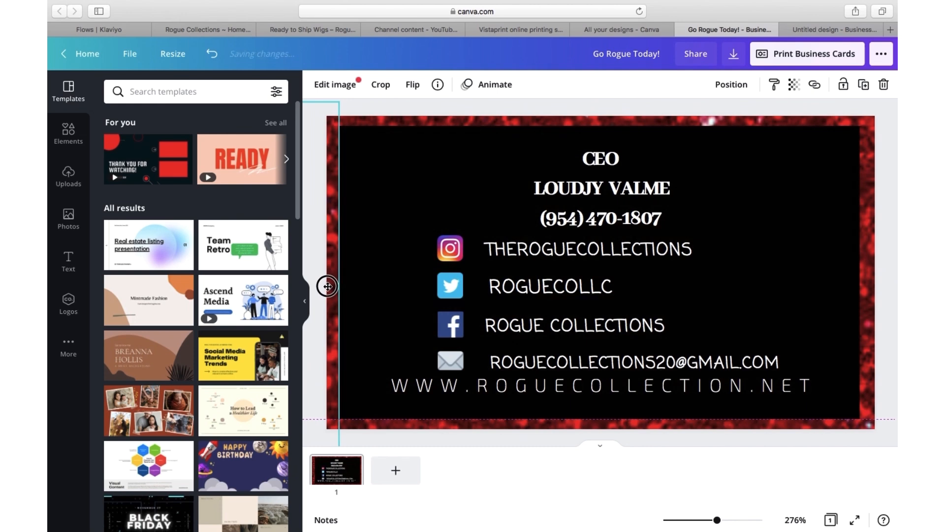
Step: Delete the vertical red glitter strips along the right and left edges of the contact details card
click(883, 84)
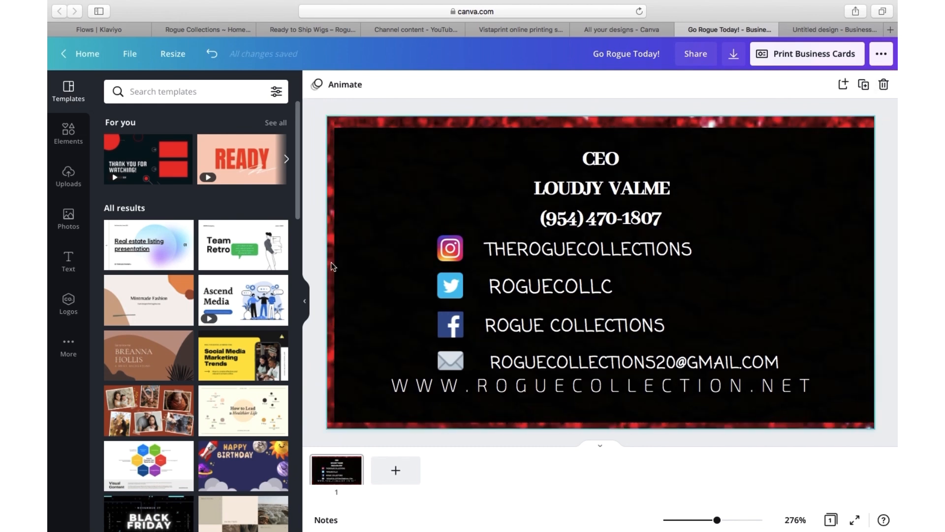
click(330, 263)
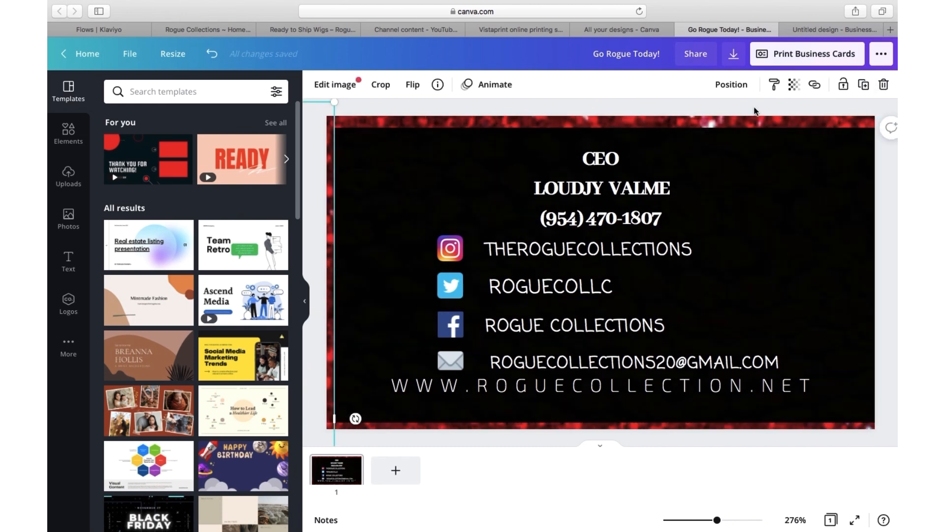
click(885, 84)
Step: Reposition the remaining glitter strips so they form matching thin bands along the card's top and bottom edges
drag(436, 117, 433, 134)
drag(604, 147, 604, 138)
drag(572, 427, 569, 411)
click(643, 139)
drag(643, 139, 644, 129)
click(590, 425)
drag(609, 413, 608, 417)
click(668, 126)
click(889, 232)
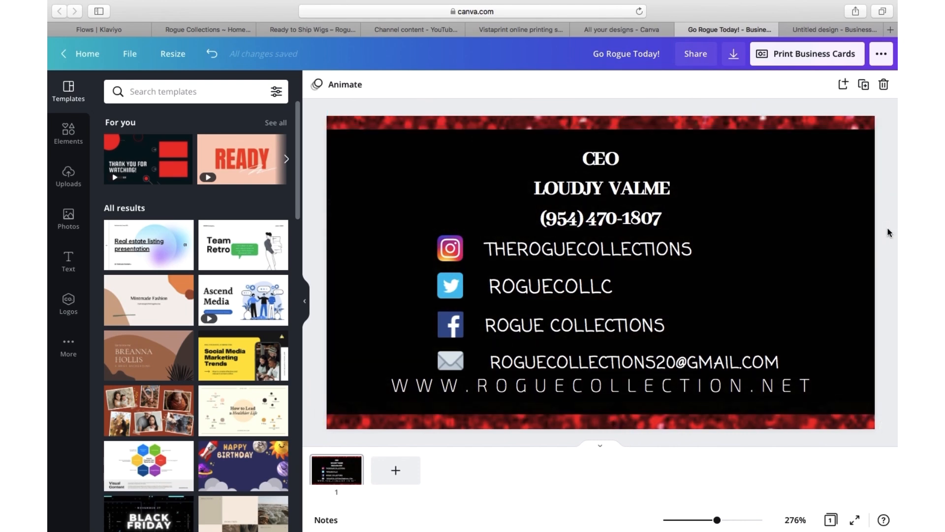
Step: Search the elements for "Straight line" and add the thin horizontal line to the contact details card
click(68, 131)
click(187, 91)
text(s)
key(BackSpace)
click(152, 191)
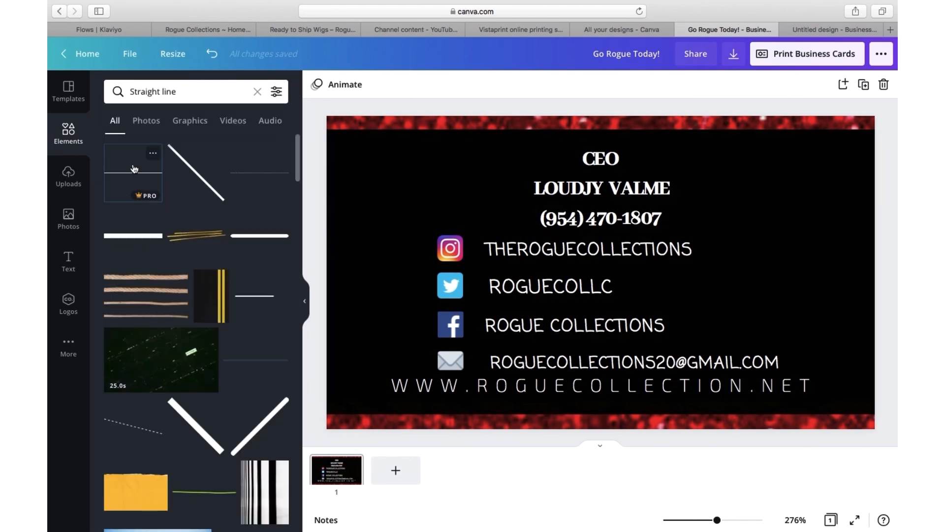
click(134, 168)
Step: Stretch the straight line across the full card width and place it over the bottom red glitter band
drag(727, 286, 881, 274)
drag(777, 278, 650, 421)
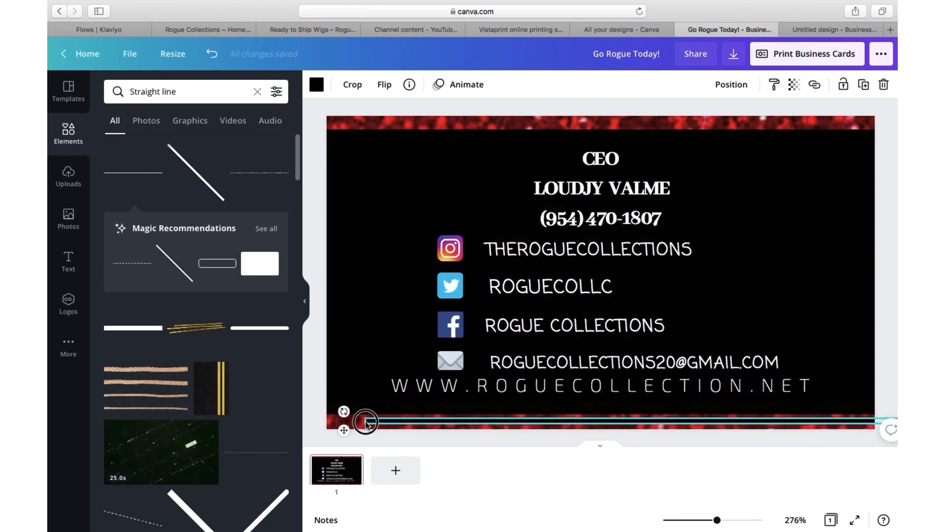
click(312, 418)
drag(448, 422, 446, 428)
click(318, 382)
click(362, 427)
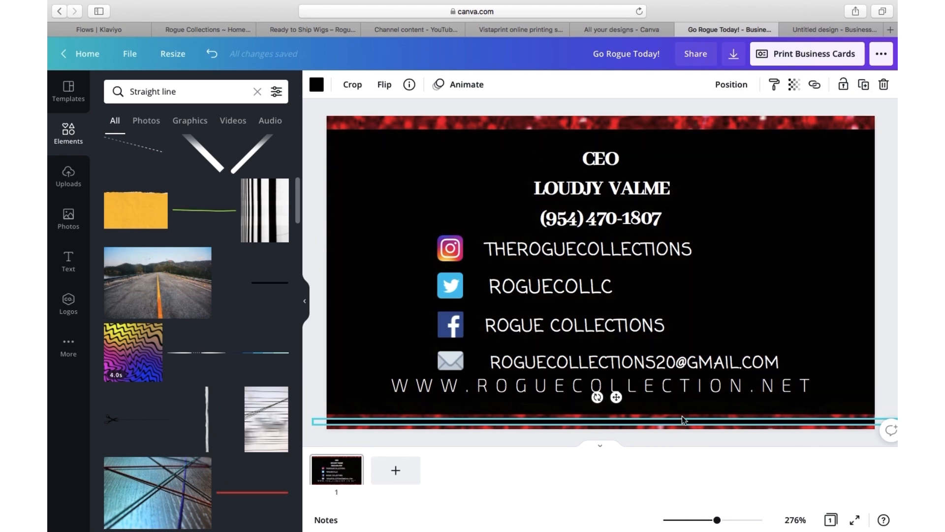
Step: Place the black straight line along the card's top edge, covering the outer part of the red glitter band
click(863, 86)
mouse_move(660, 423)
mouse_down()
mouse_move(661, 350)
mouse_move(660, 424)
mouse_up()
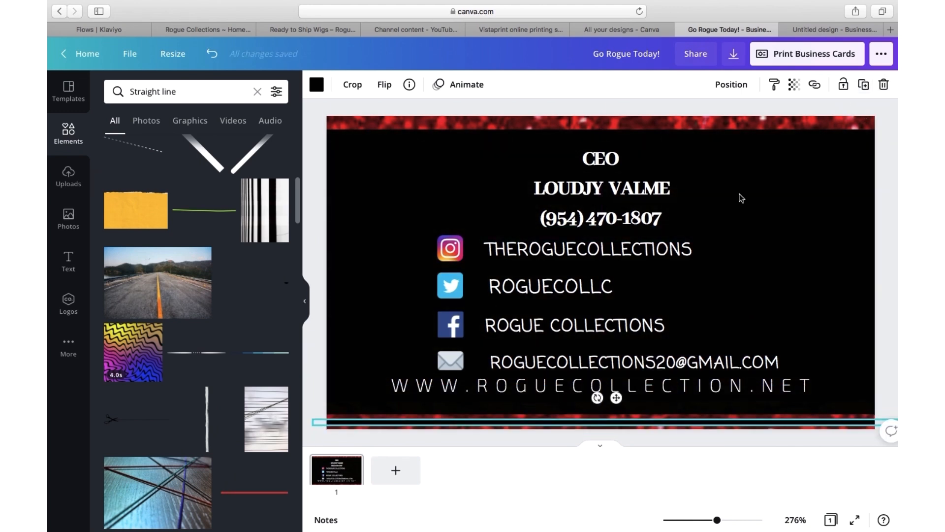
click(213, 56)
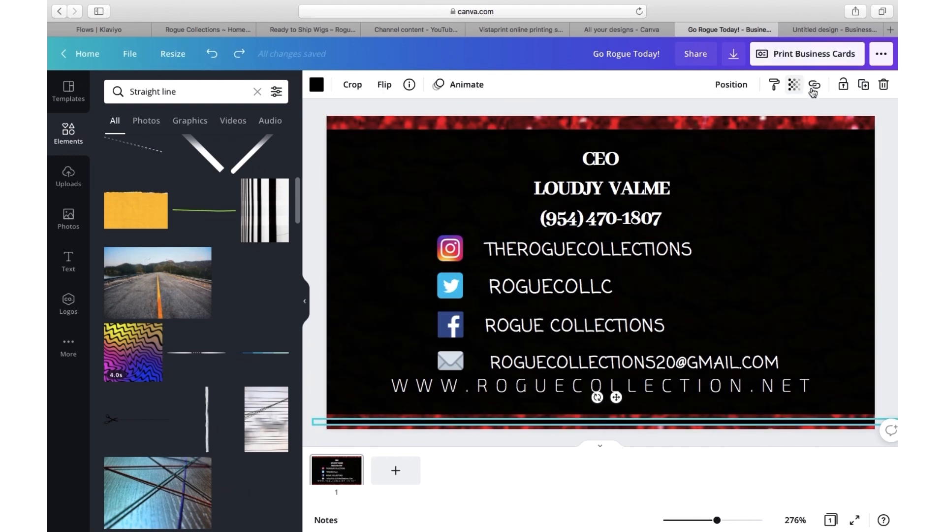
click(859, 87)
drag(649, 430, 618, 95)
click(879, 327)
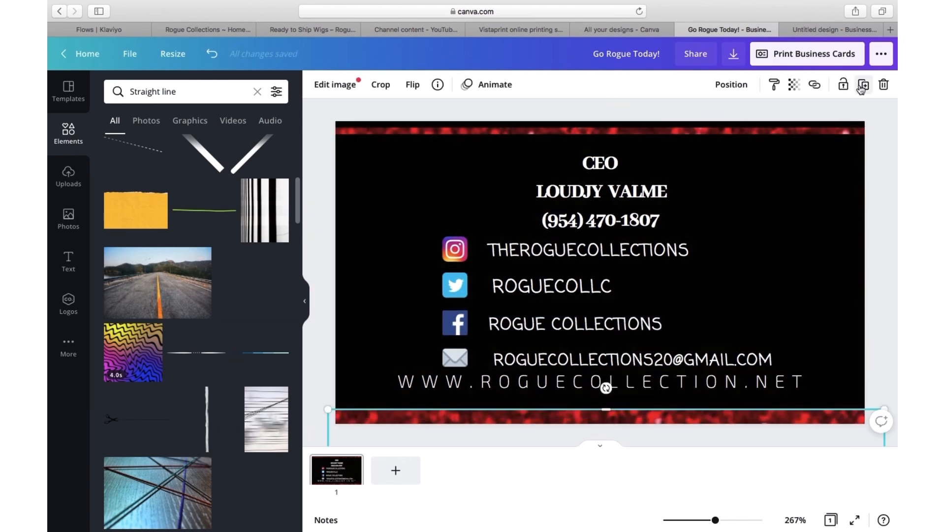
Step: Duplicate the bottom red glitter strip, rotate the copy to vertical and place it along the card's right edge
click(860, 88)
drag(623, 414, 879, 232)
drag(725, 347, 633, 383)
drag(788, 270, 646, 372)
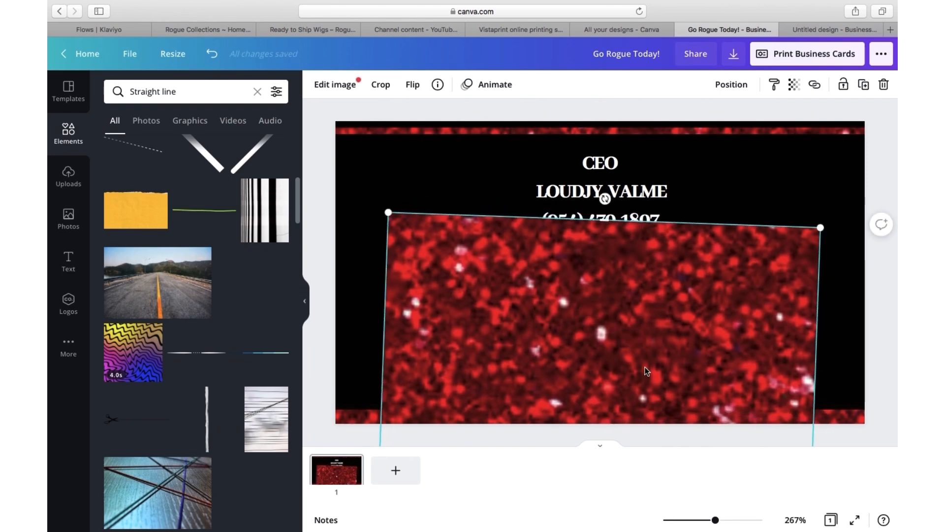
drag(815, 236, 862, 290)
click(802, 334)
Step: Duplicate the vertical glitter strip and place the copy along the card's left edge
click(863, 85)
drag(534, 305, 358, 337)
drag(568, 340, 622, 302)
drag(582, 212, 344, 294)
click(433, 418)
Step: Duplicate the black line at the card's top edge and place the copy over the bottom glitter band's outer part
click(623, 125)
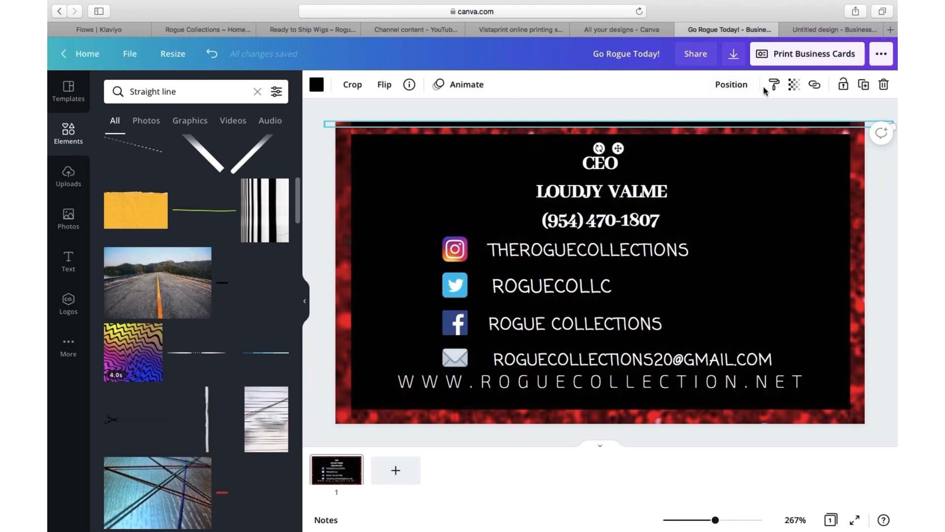
click(731, 84)
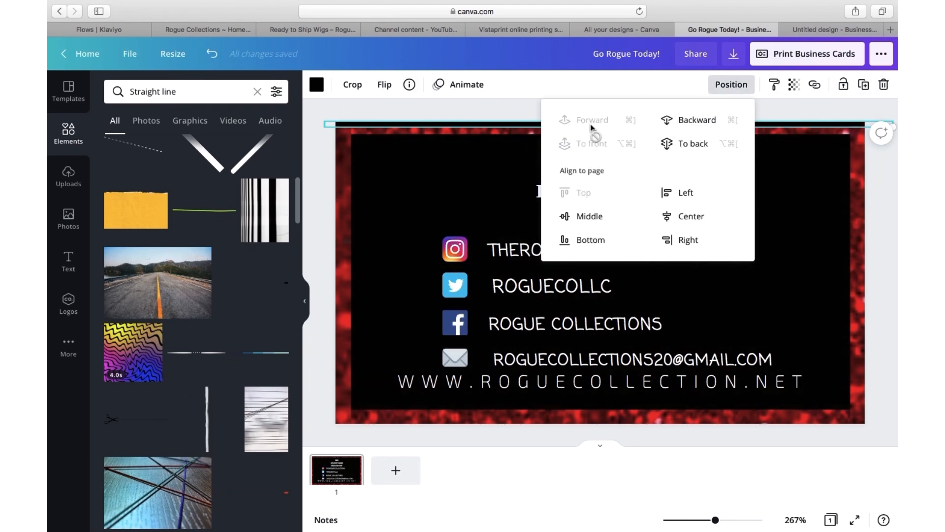
click(518, 111)
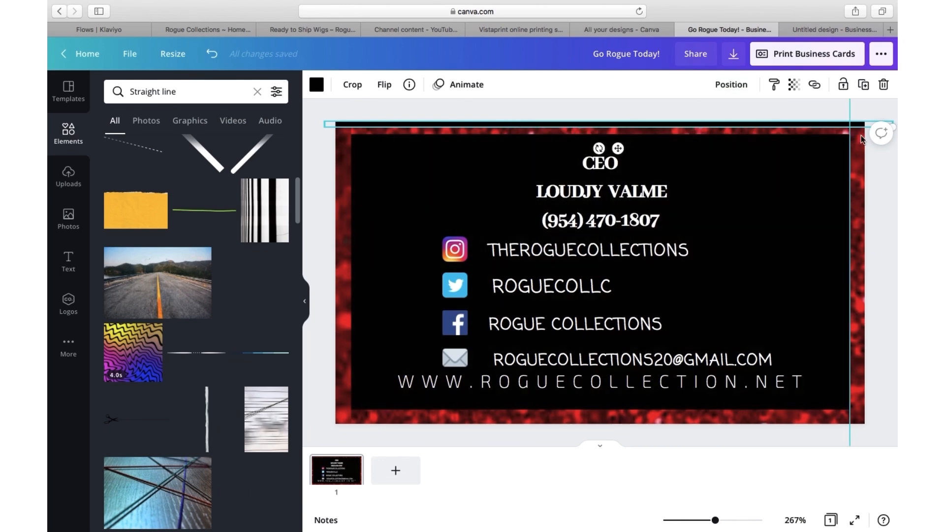
click(864, 86)
drag(723, 155, 681, 414)
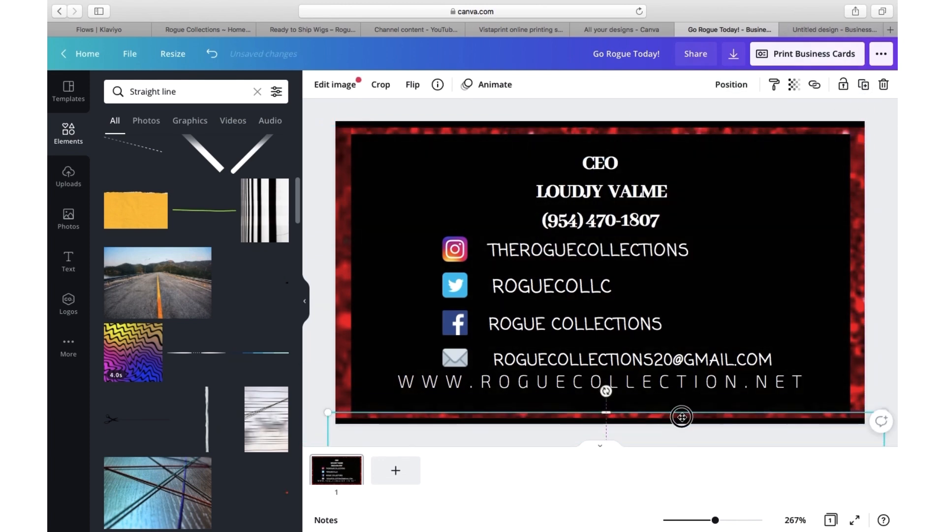
click(663, 424)
Step: Duplicate the black line, rotate the copy to vertical, bring it to the front and place it along the card's right edge
click(868, 87)
click(622, 412)
drag(615, 400, 753, 407)
drag(647, 300, 838, 316)
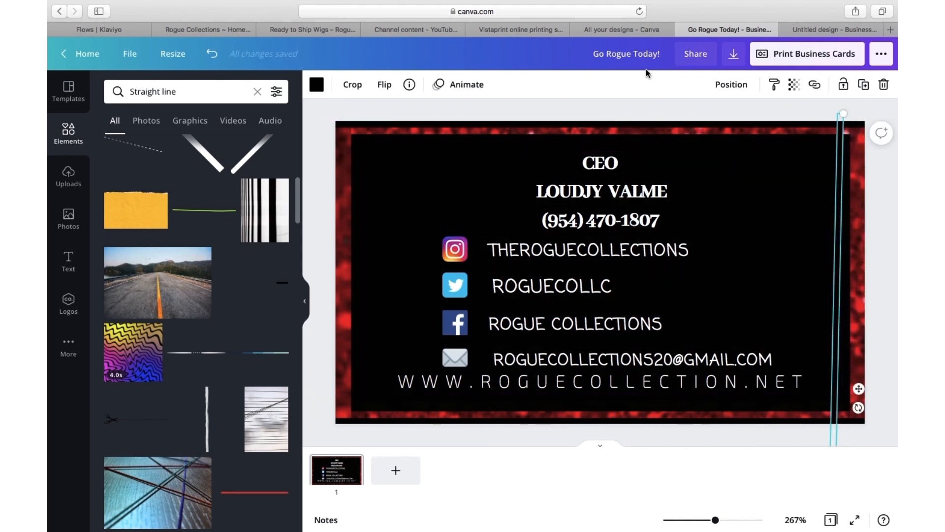
click(732, 85)
click(594, 143)
drag(840, 269, 862, 269)
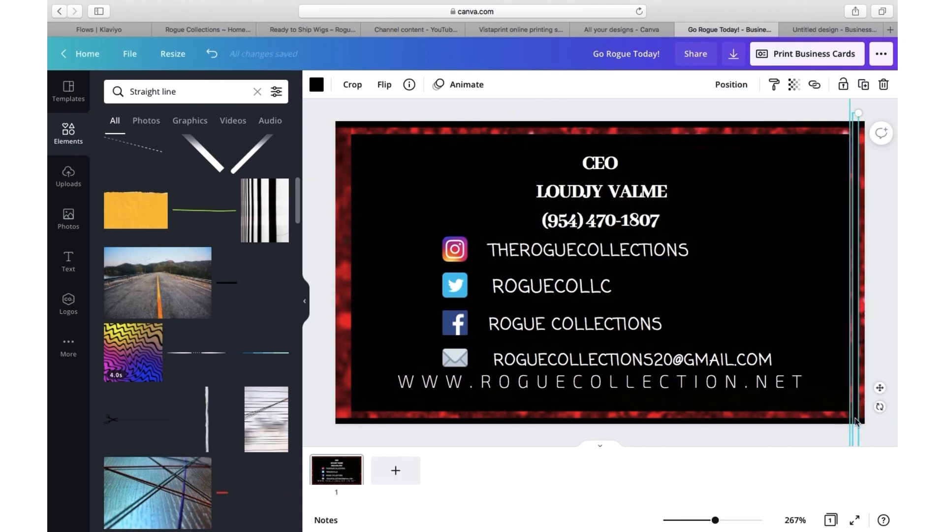
drag(861, 415, 861, 412)
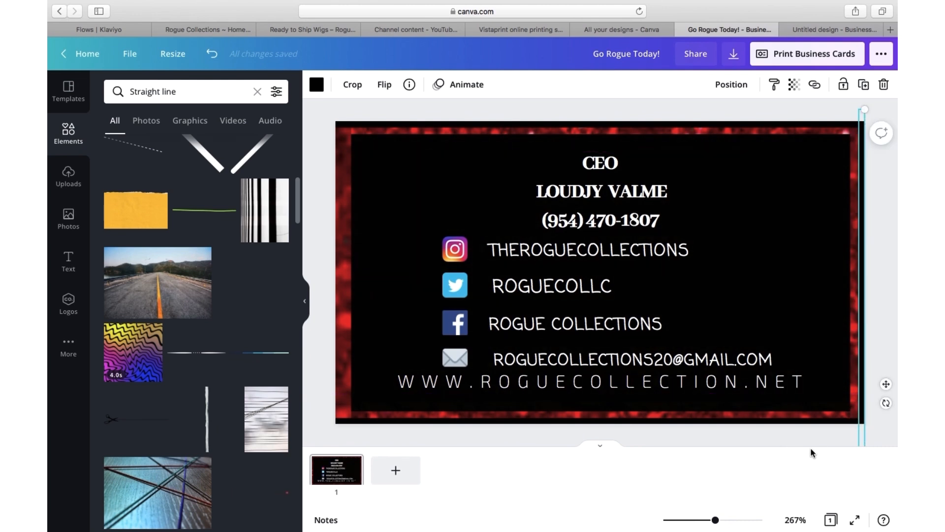
Step: Duplicate the vertical black line onto the card's left edge and narrow the left glitter strip to a thin band
click(865, 88)
drag(893, 212, 341, 187)
click(362, 250)
click(354, 251)
drag(352, 251, 356, 251)
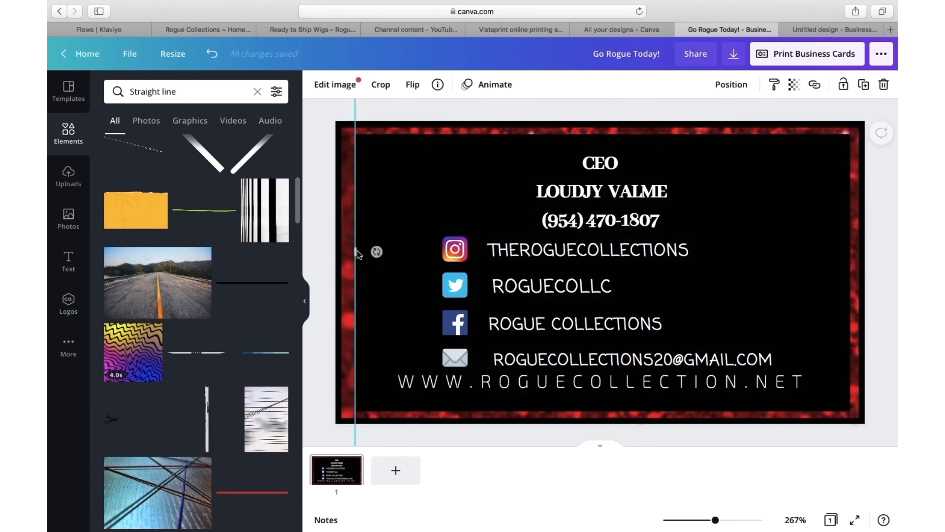
drag(353, 304, 355, 299)
drag(355, 251, 354, 190)
drag(347, 339, 338, 264)
click(476, 211)
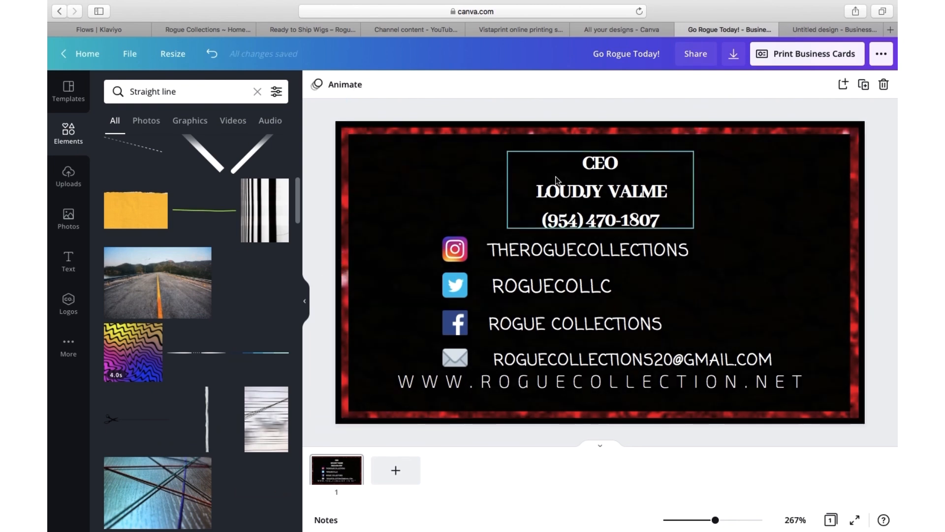
Step: Trim the bottom, right, top and left glitter strips so they form an even thin frame around the card
click(603, 412)
drag(604, 411, 604, 412)
click(855, 245)
drag(850, 354, 853, 355)
click(635, 126)
drag(603, 136, 602, 133)
click(345, 200)
drag(350, 199, 347, 200)
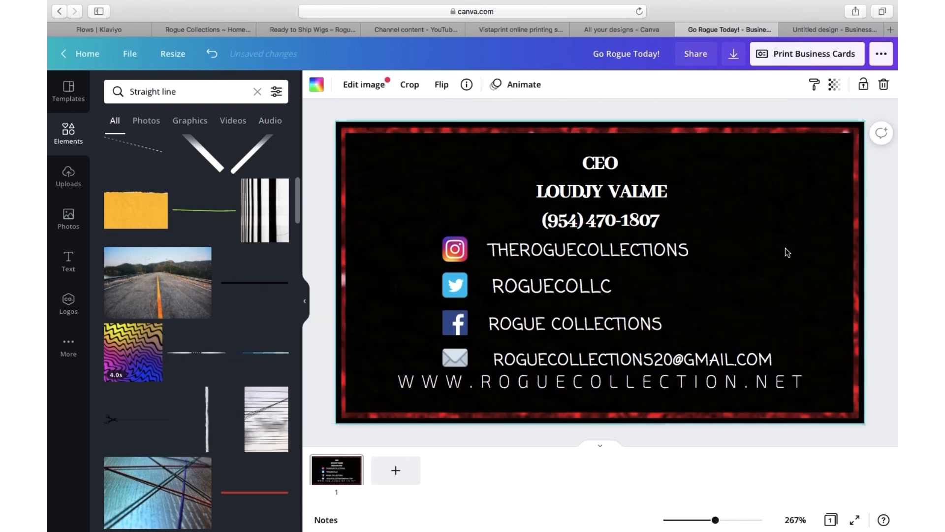
Step: Trim the top glitter strip slightly thinner to match the other sides of the frame
click(574, 134)
drag(600, 133, 599, 131)
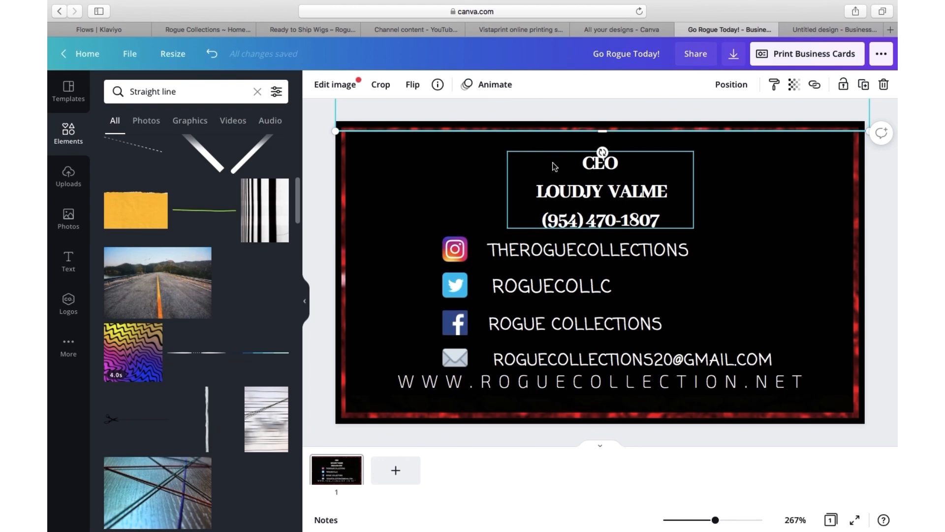
drag(604, 133, 604, 131)
click(544, 159)
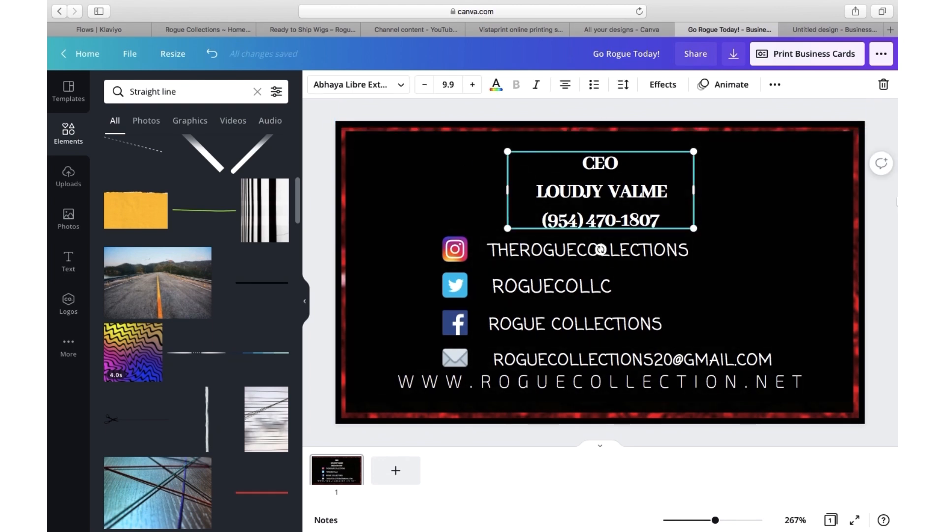
click(859, 237)
click(459, 208)
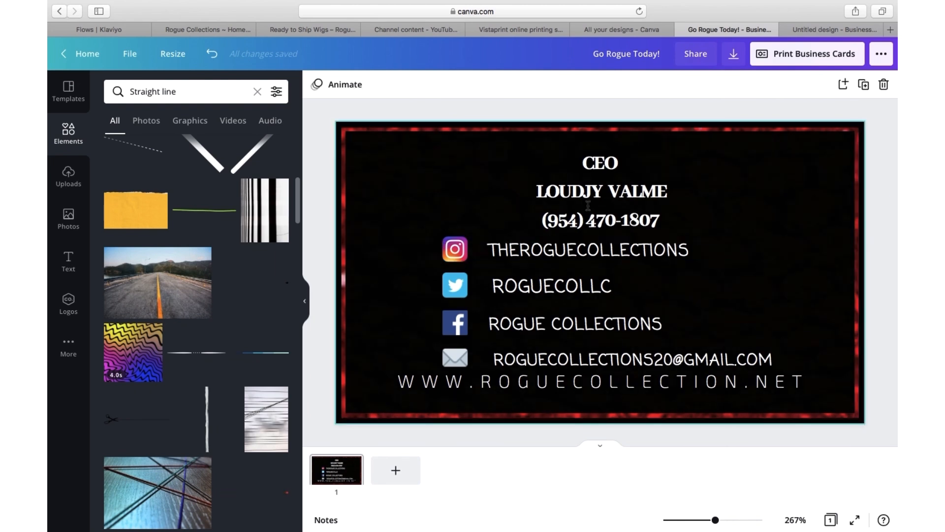
Step: Delete the text block with the CEO title, name and phone number from the card
click(613, 186)
click(613, 186)
key(BackSpace)
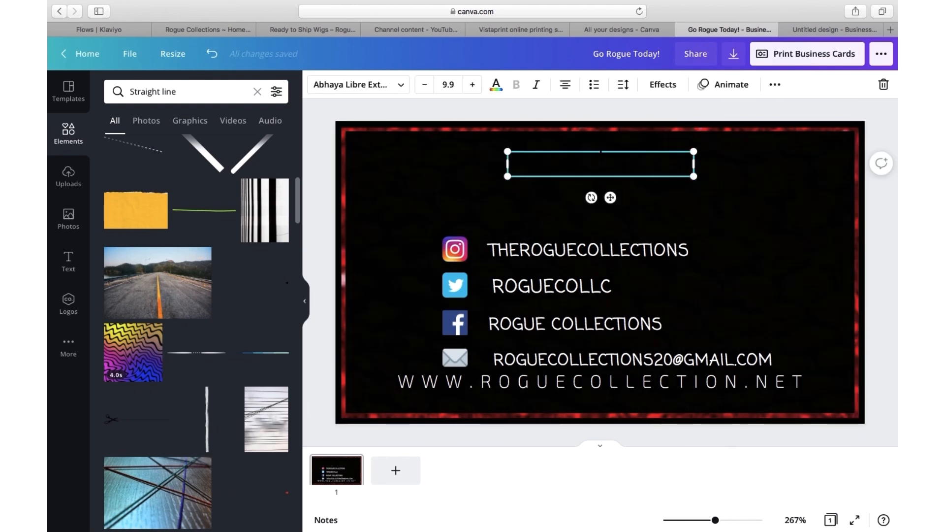
click(619, 218)
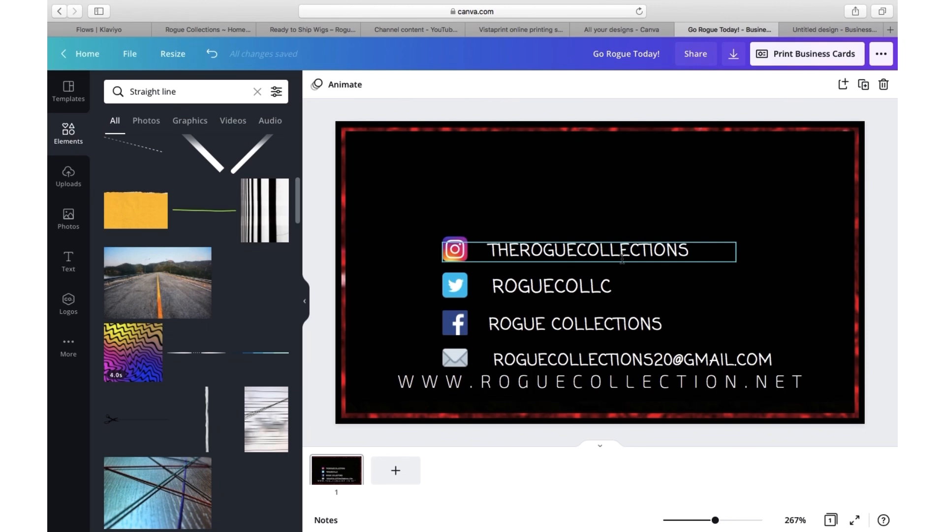
Step: Trim the bottom glitter strip slightly and move the website address down to just above it
click(596, 422)
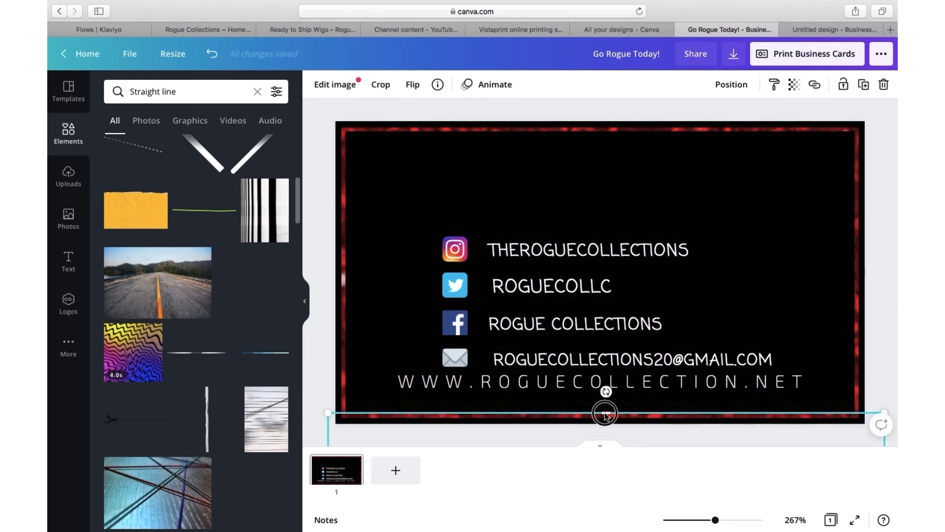
drag(605, 413, 605, 414)
click(588, 435)
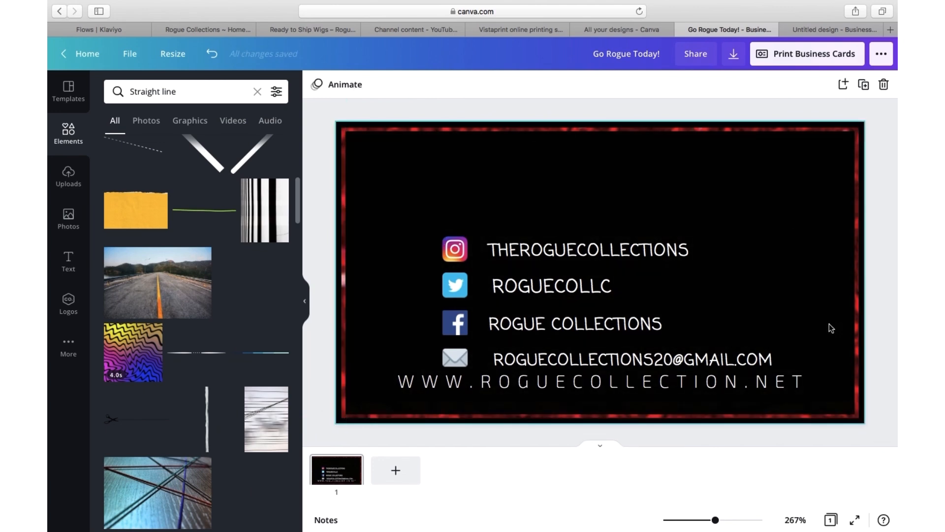
drag(749, 384, 749, 405)
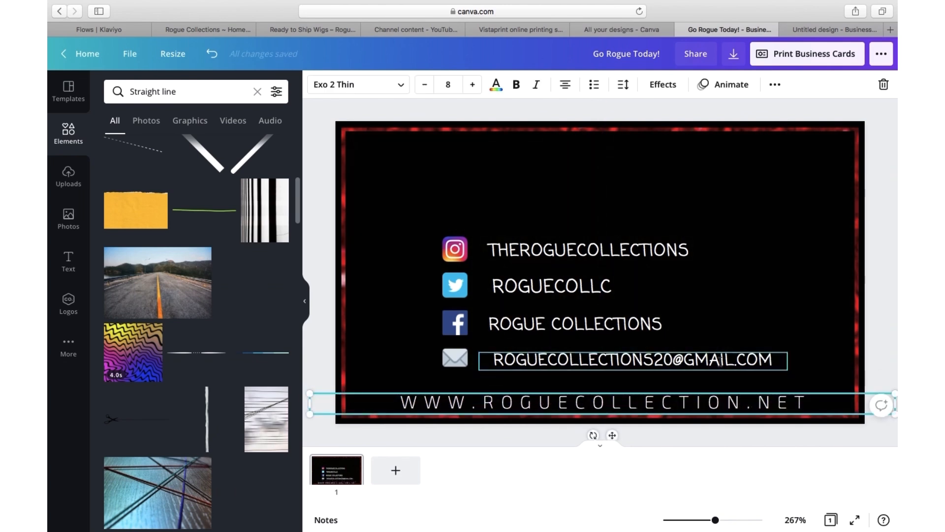
Step: Try the Calgary, Code Pro, Trocchi and Arimo fonts on the website address
click(345, 84)
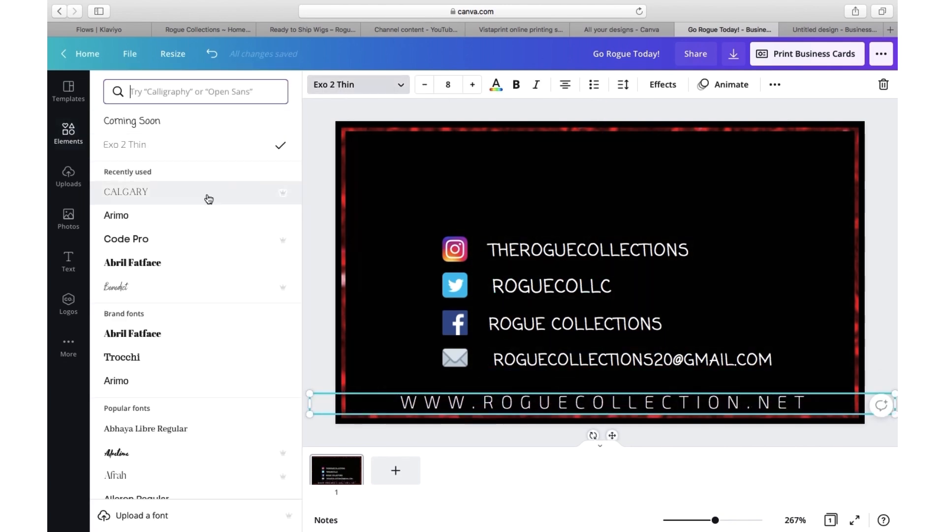
click(208, 196)
click(139, 242)
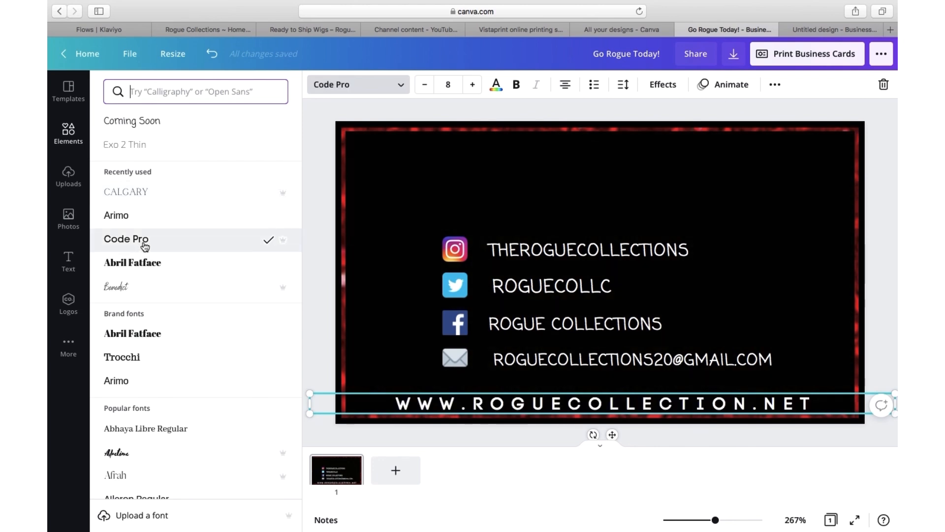
click(127, 352)
click(126, 380)
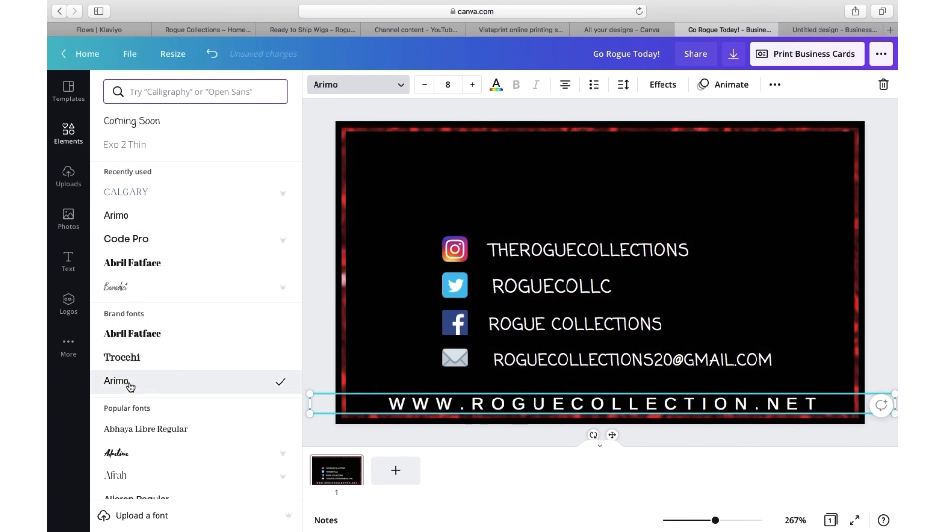
Step: Try the popular fonts Afrah, Anonymous Pro, Alegreya and Calgary on the website address
scroll(167, 162, down, 3)
click(132, 356)
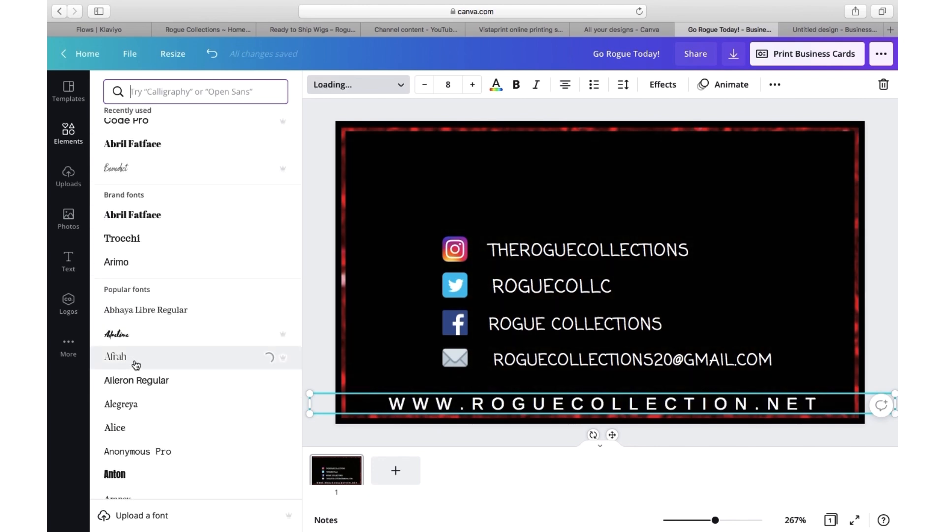
click(184, 450)
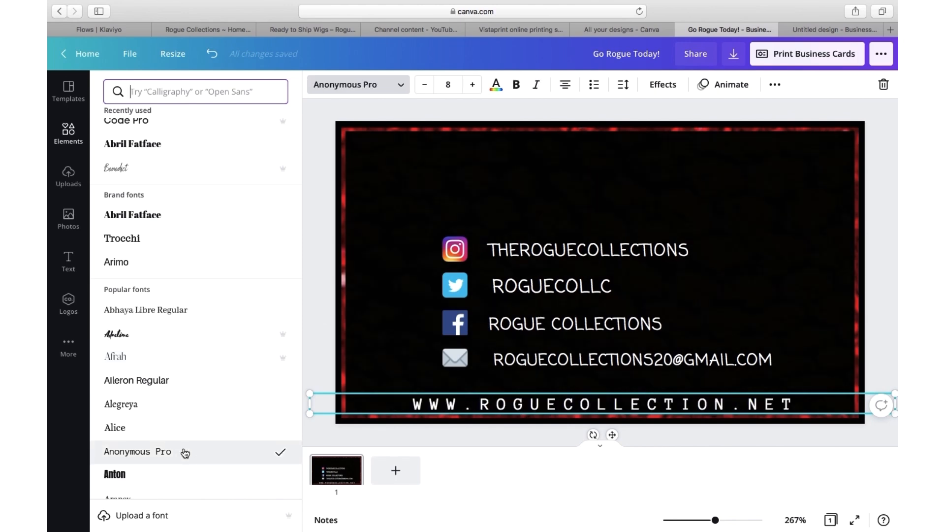
click(141, 404)
click(150, 356)
scroll(148, 419, down, 6)
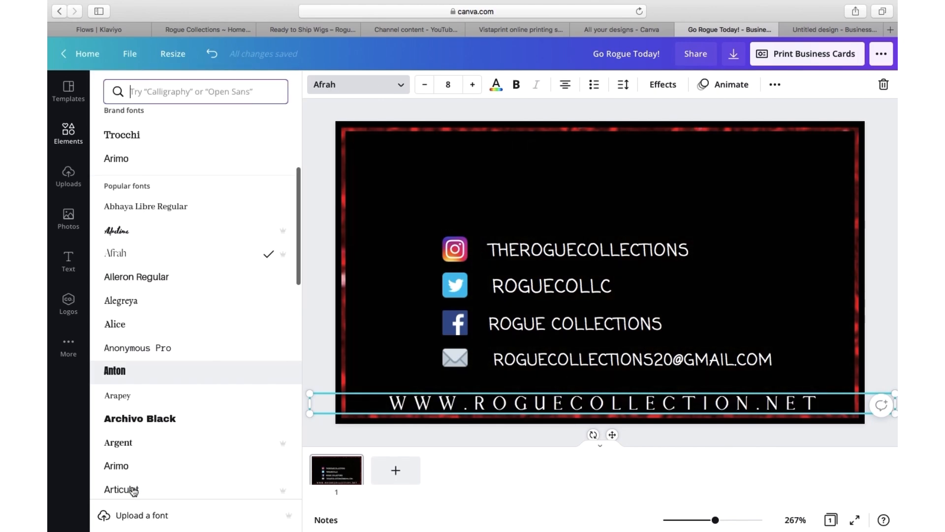
click(142, 491)
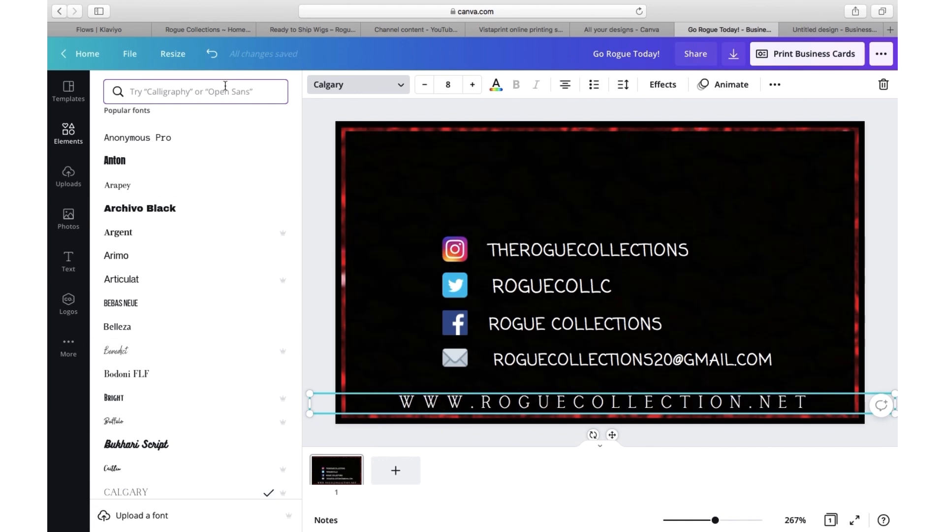
Step: Search the fonts for "calligraphy" and try The Something Script on the website address
click(228, 88)
text(calligraphy)
click(177, 148)
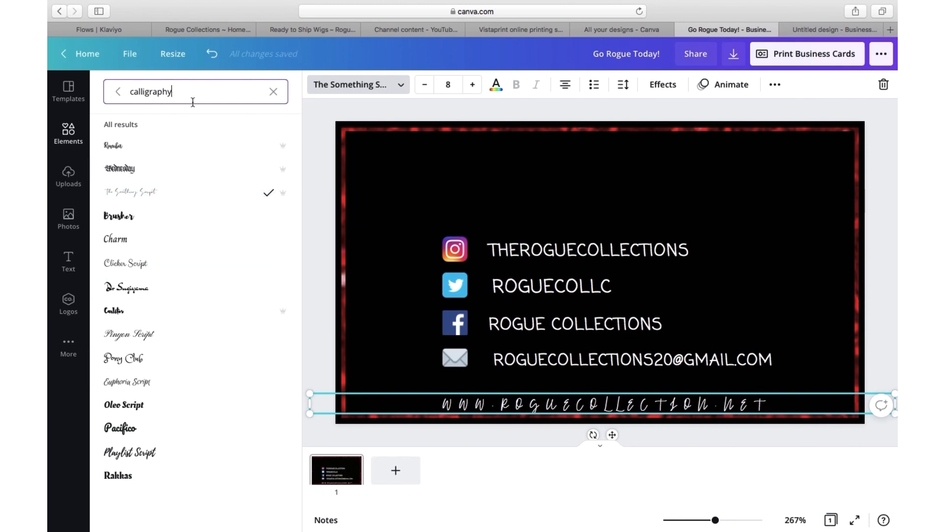
Step: Search the fonts for "handwriting" and try Amatic SC on the website address
click(273, 92)
click(182, 217)
scroll(143, 272, down, 1)
scroll(143, 272, down, 3)
click(135, 338)
scroll(132, 394, down, 3)
click(132, 438)
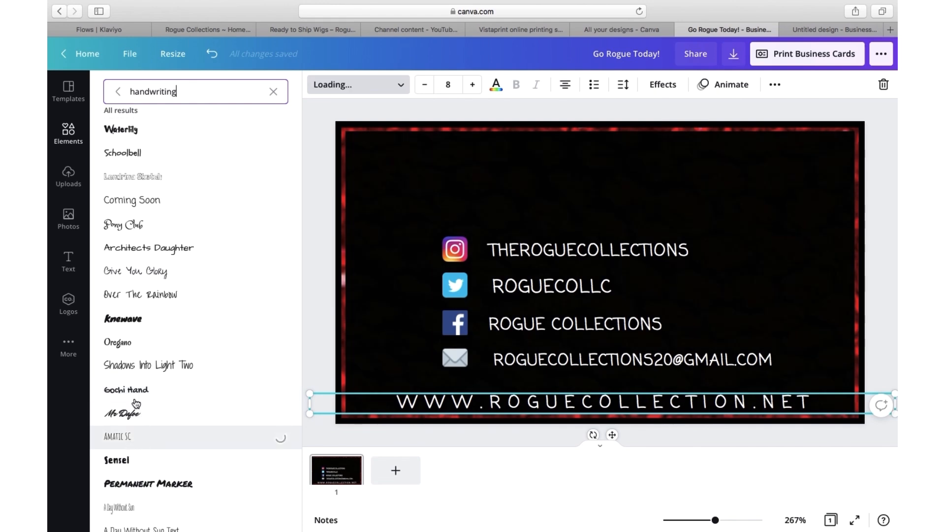
Step: Try the A Day Without Sun Text font on the website address, and set it in Zecharya
click(150, 342)
scroll(146, 413, down, 3)
click(141, 383)
scroll(137, 473, down, 5)
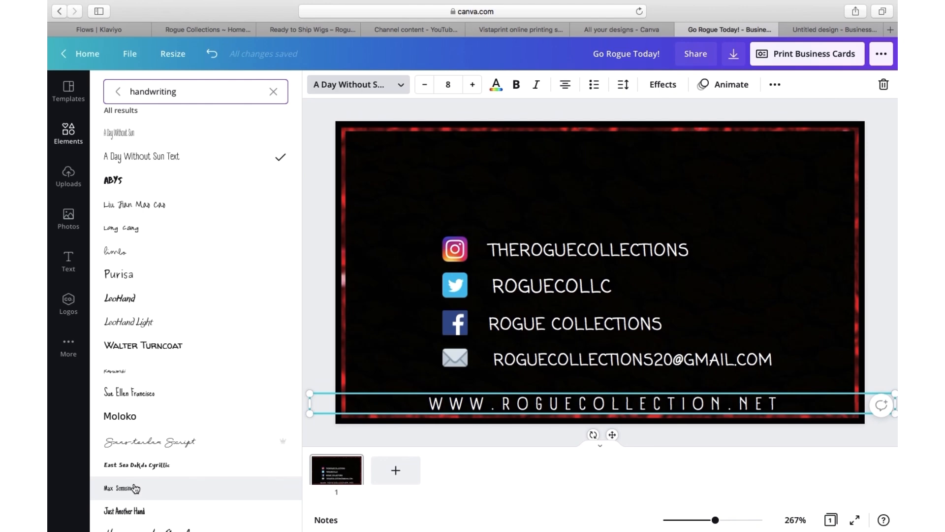
scroll(218, 422, down, 10)
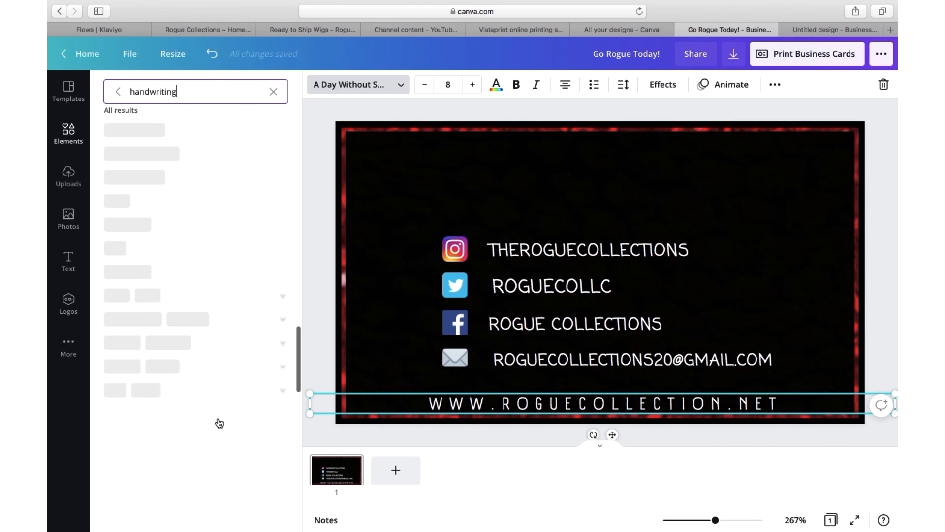
click(207, 376)
click(218, 336)
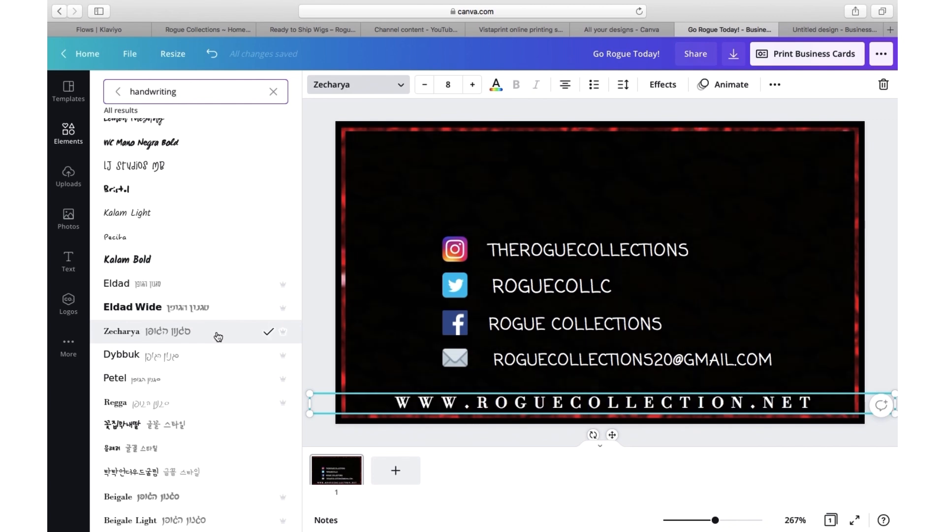
Step: Search the fonts for "thin", try Agrandir, Aileron, BDSans, Blinker and Gilam Thin on the website address, and set it in Inter Thin
double_click(132, 97)
click(195, 97)
drag(201, 98, 125, 92)
text(light)
click(127, 146)
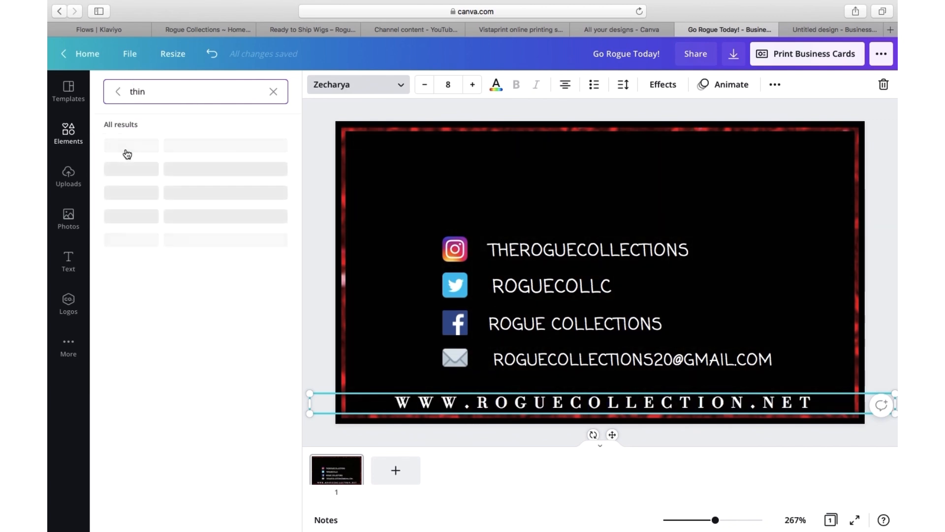
click(133, 151)
click(139, 169)
click(146, 220)
click(147, 246)
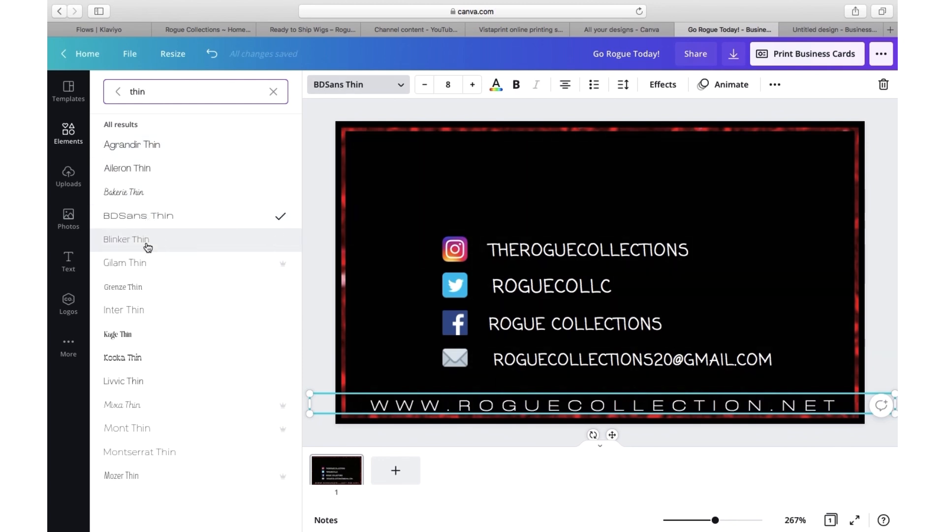
click(144, 265)
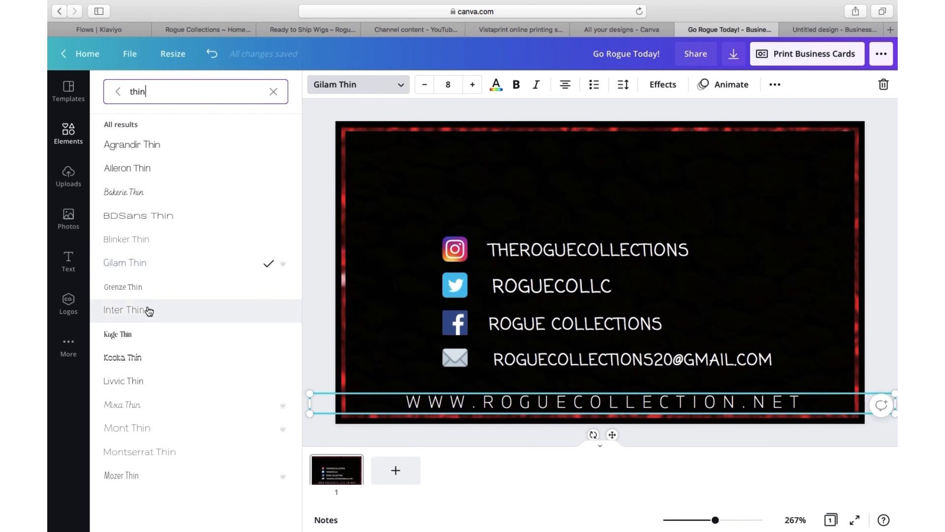
Step: Set the website address to font size 5 with a letter spacing of 158
click(623, 84)
mouse_move(740, 125)
mouse_down()
mouse_move(764, 124)
mouse_move(696, 124)
mouse_move(724, 124)
mouse_up()
click(424, 85)
click(424, 84)
click(424, 84)
click(425, 85)
click(472, 85)
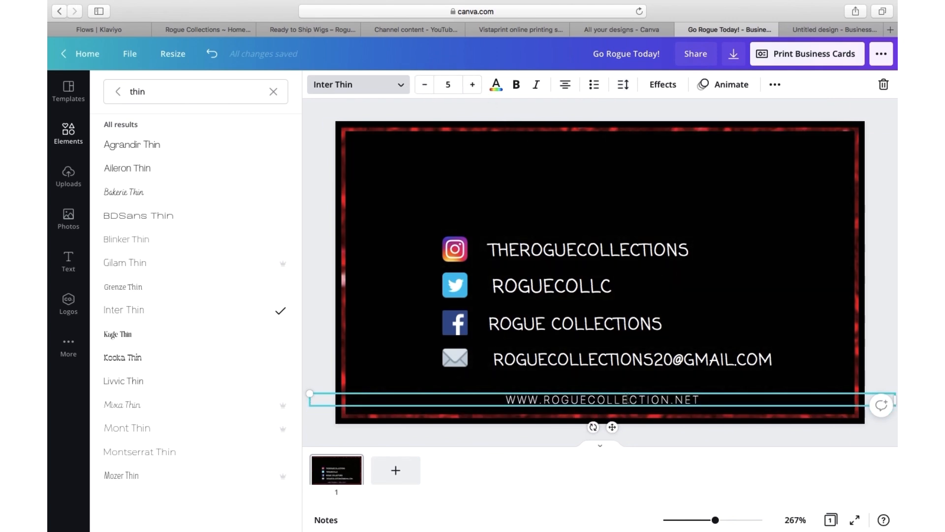
Step: Move the website address slightly lower and set its letter spacing to 800
drag(614, 430, 614, 435)
click(623, 84)
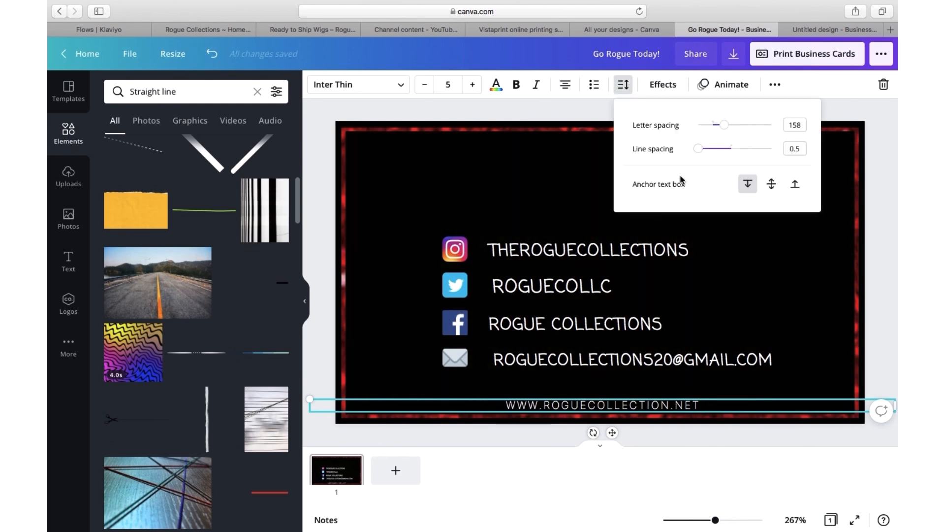
drag(732, 127, 772, 126)
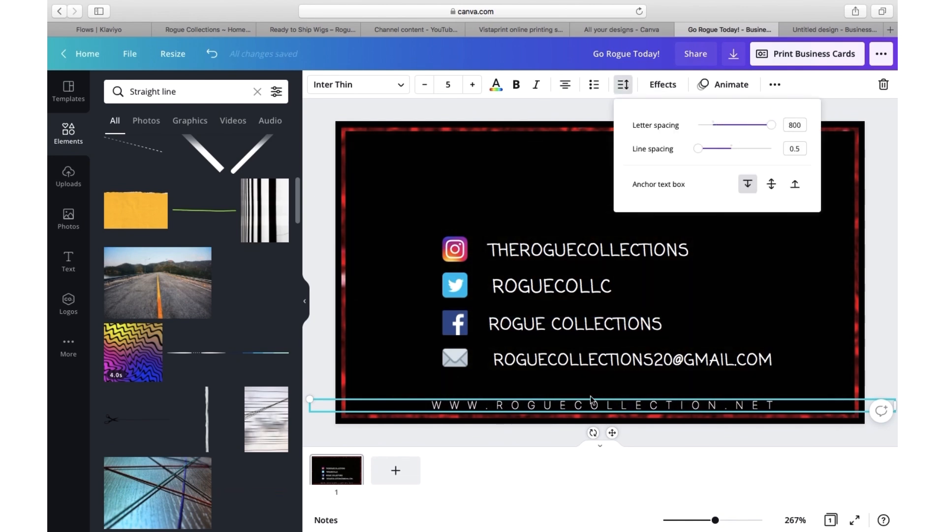
click(416, 368)
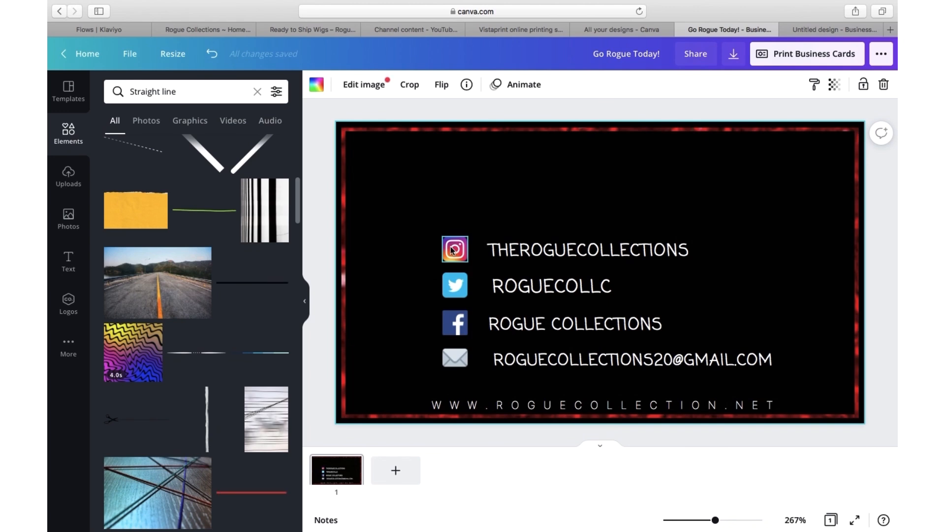
Step: Clear the element search and search the photos for "social media icons"
click(198, 91)
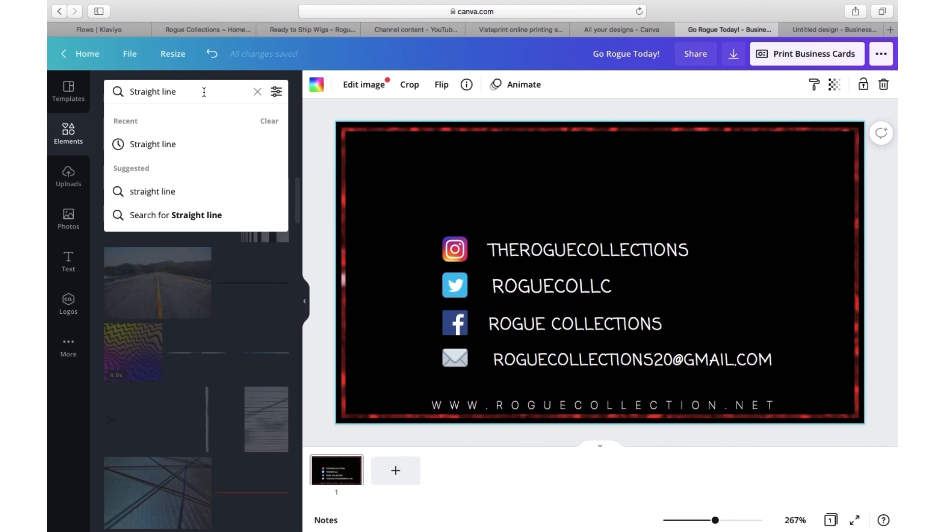
click(258, 93)
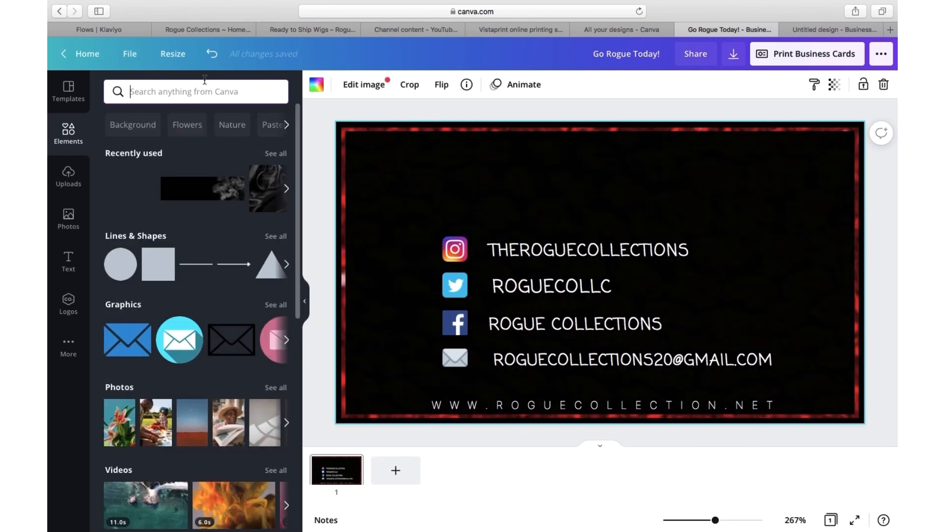
click(68, 218)
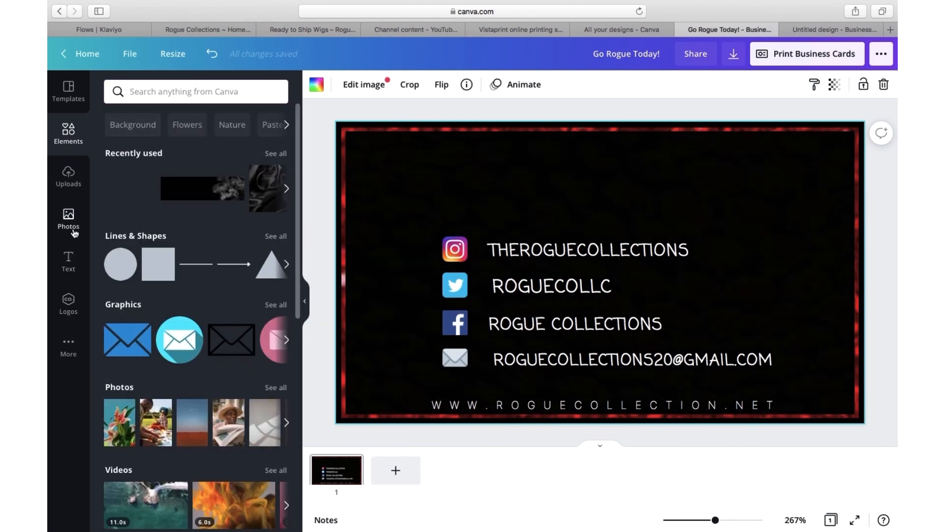
click(151, 89)
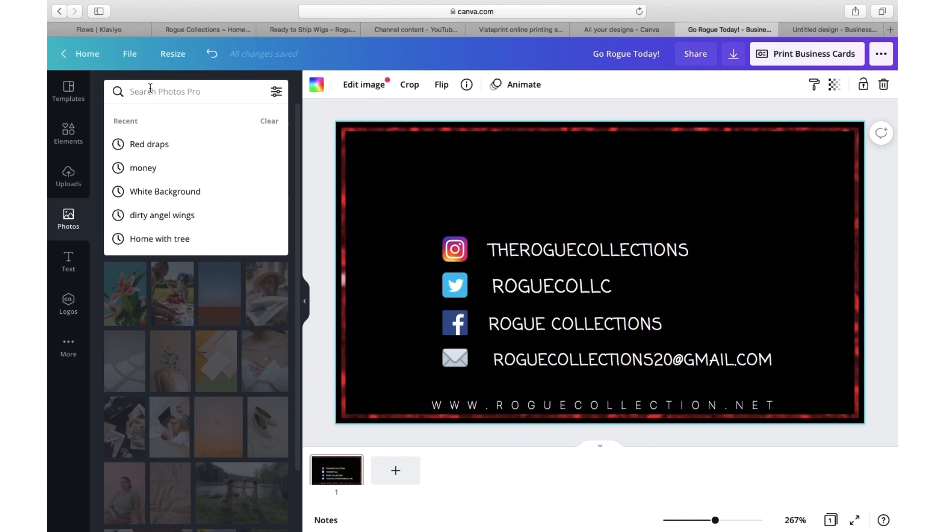
text(social media icons)
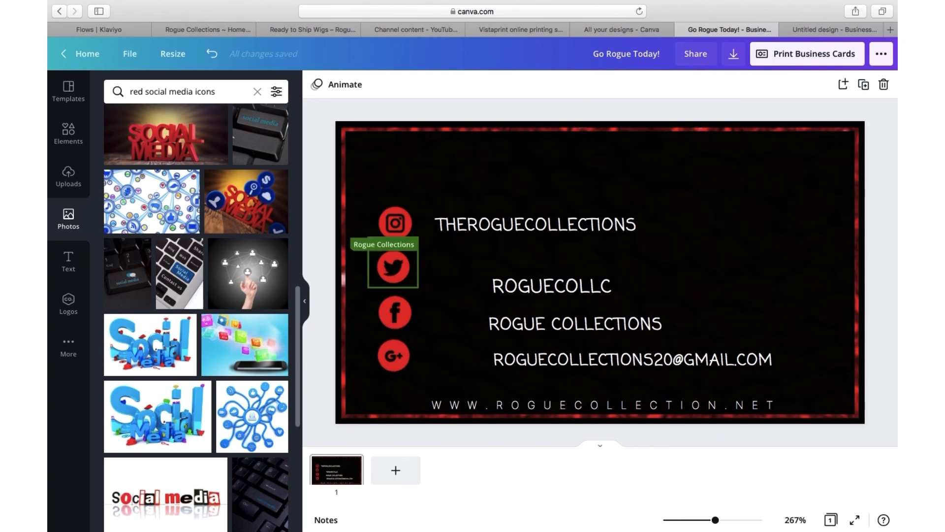
Step: Search the elements for "Rectangle border", add the plain filled rectangle, and colour it the brand red
click(68, 131)
click(207, 216)
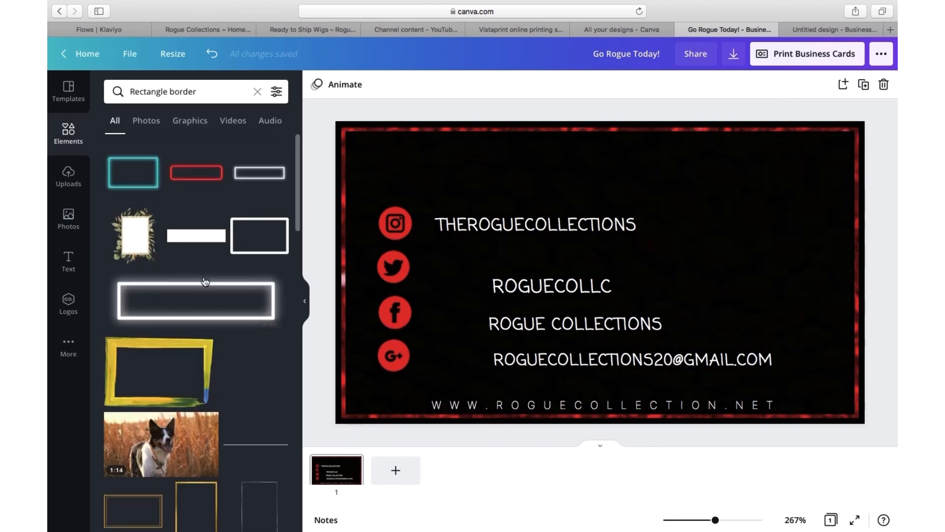
click(203, 237)
click(317, 84)
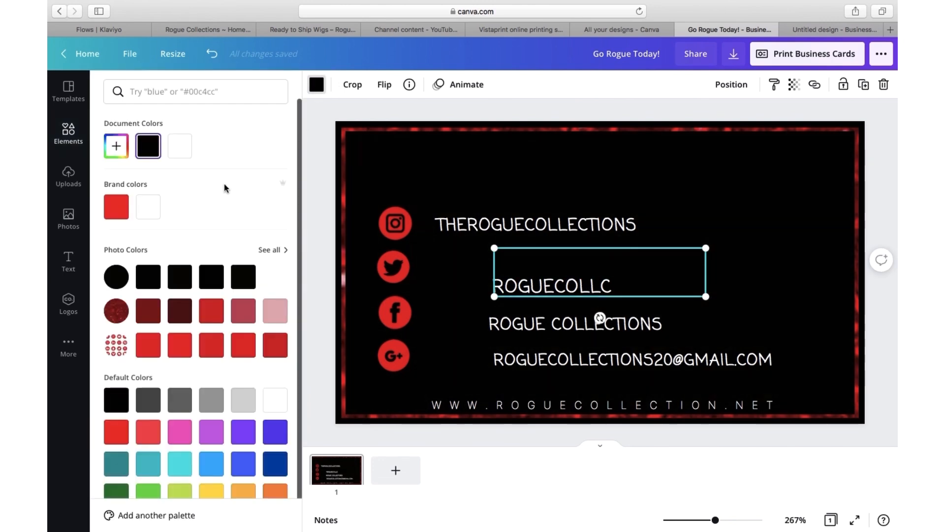
click(181, 313)
click(116, 207)
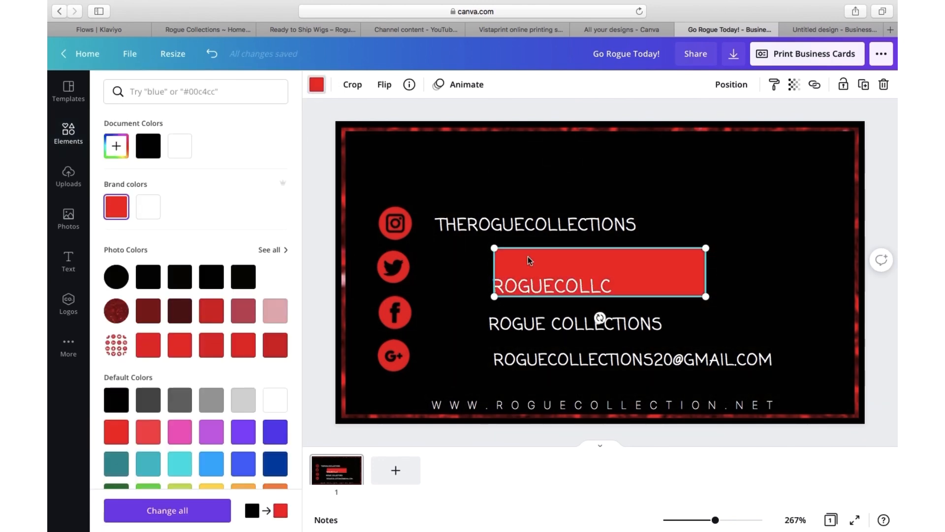
Step: Move the rectangle over THEROGUECOLLECTIONS beside the Instagram icon and recolour it a darker red from the photo colors
drag(649, 288, 563, 241)
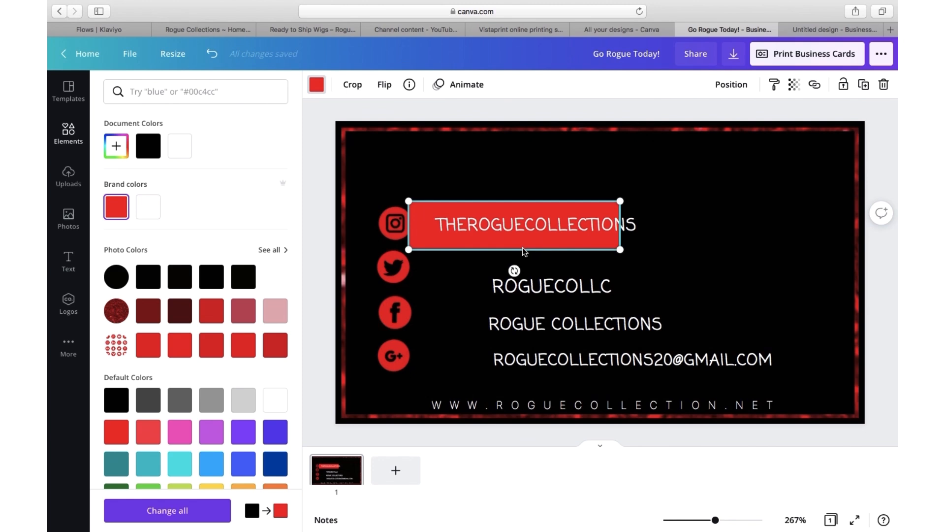
click(323, 88)
click(316, 85)
click(212, 311)
click(571, 211)
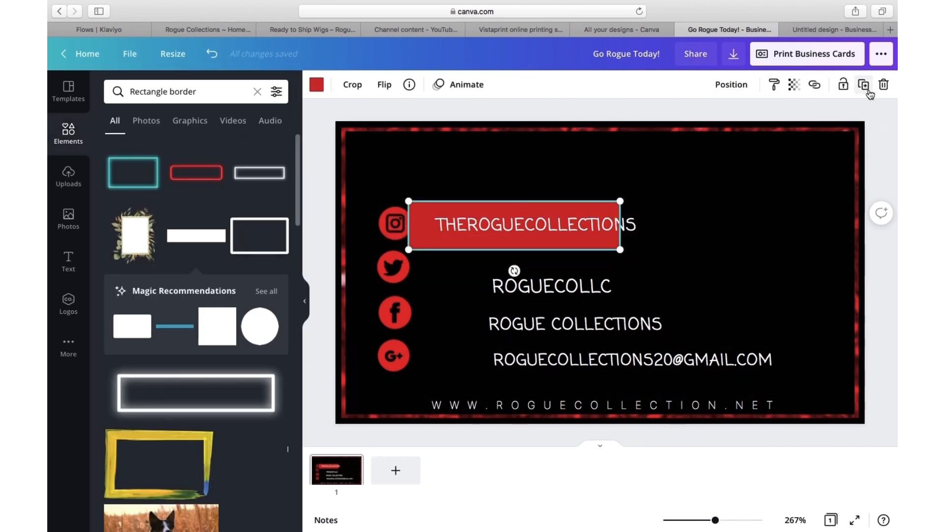
Step: Crop the red rectangle to a thin strip beneath THEROGUECOLLECTIONS and widen it to the right
double_click(553, 248)
drag(473, 247, 503, 206)
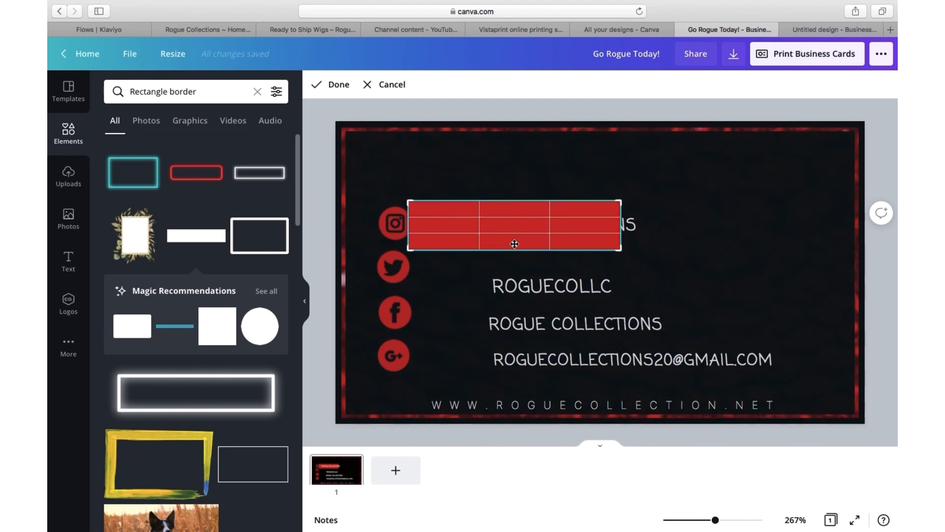
drag(621, 201, 707, 253)
click(348, 91)
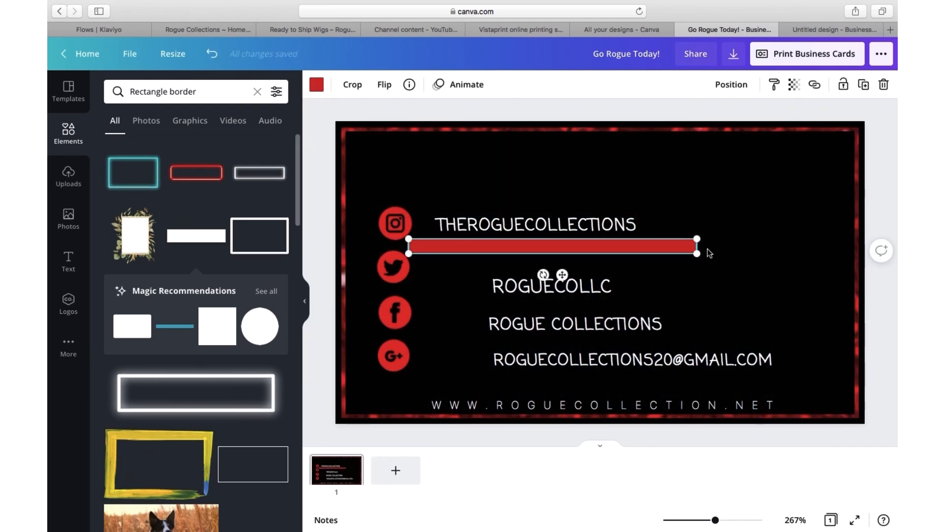
Step: Recrop the red strip to make it slightly taller and trim its right end
click(357, 88)
mouse_move(410, 239)
mouse_down()
mouse_move(402, 221)
mouse_move(406, 236)
mouse_up()
drag(695, 254, 667, 259)
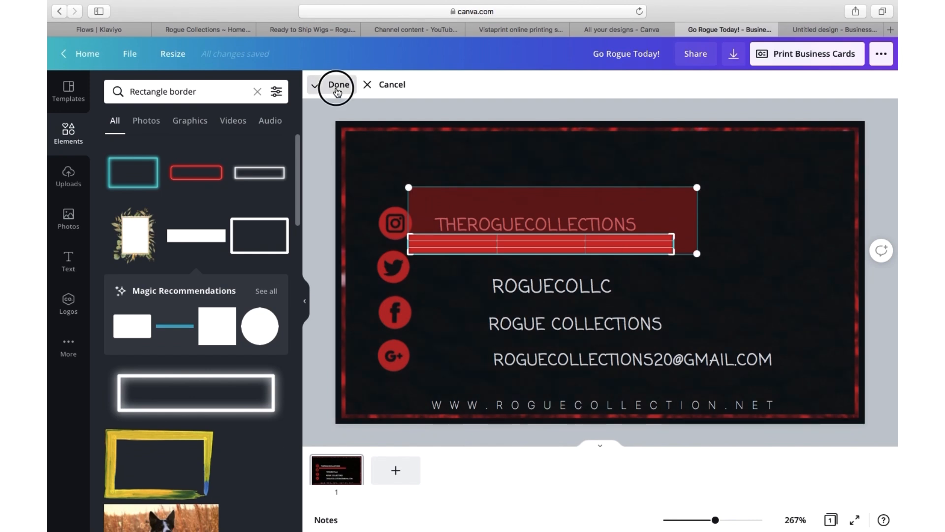
click(336, 92)
Step: Move the red strip up beside the Instagram icon and place the THEROGUECOLLECTIONS text below it
drag(488, 252, 489, 222)
click(422, 222)
drag(422, 223, 436, 257)
click(491, 230)
drag(491, 228, 501, 231)
click(511, 185)
click(731, 84)
click(682, 120)
click(470, 195)
click(528, 222)
click(719, 175)
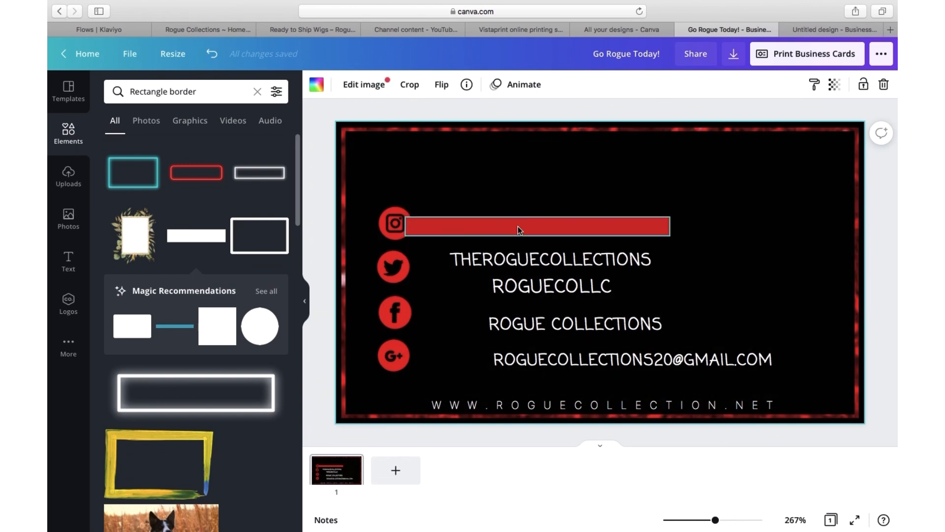
Step: Shift the Instagram, Twitter, Facebook and Google+ icons slightly up and left, keeping them in a column
drag(390, 226, 382, 209)
drag(394, 269, 384, 258)
drag(402, 319, 397, 310)
drag(396, 358, 396, 305)
click(436, 365)
click(440, 378)
click(401, 335)
click(403, 395)
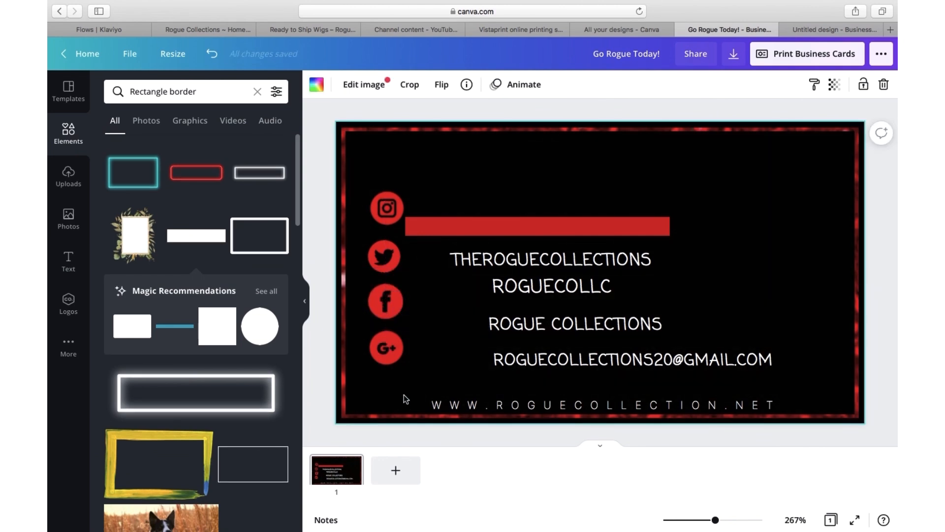
Step: Enlarge the Instagram and Twitter icons slightly and space the four social icons evenly in their column
click(394, 214)
mouse_move(404, 224)
mouse_down()
mouse_move(419, 242)
mouse_move(388, 217)
mouse_up()
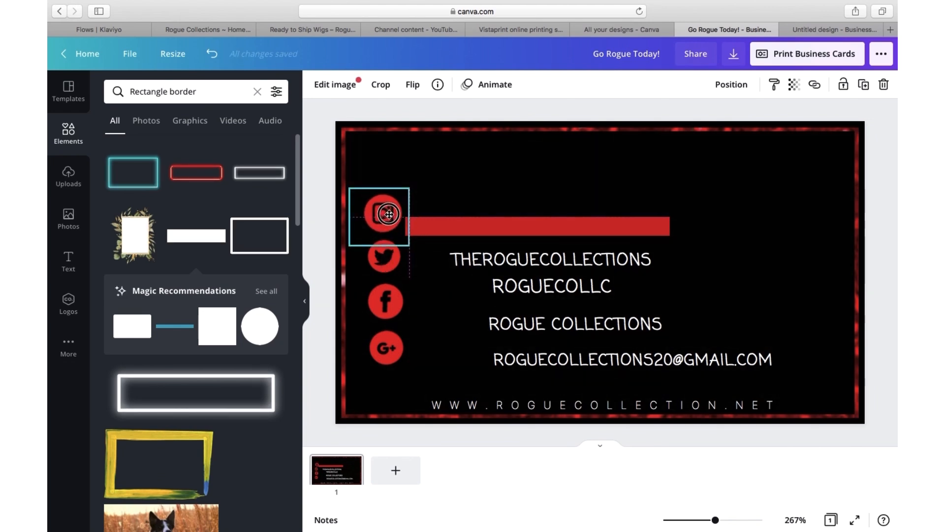
drag(385, 257, 416, 282)
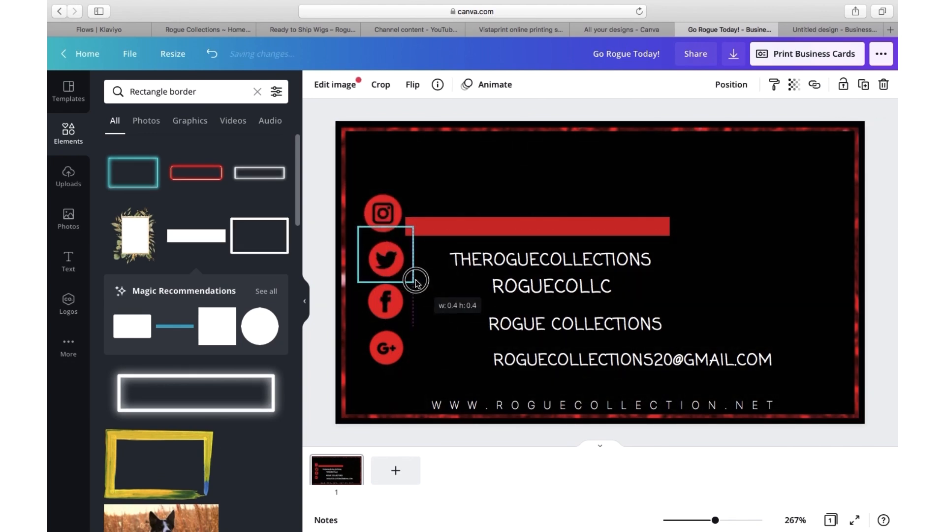
click(418, 284)
drag(388, 348, 388, 353)
drag(385, 299, 387, 303)
drag(389, 257, 395, 258)
drag(388, 217, 387, 209)
Step: Move the red strip level with the Instagram icon, nudge THEROGUECOLLECTIONS up below it, and crop the strip slightly thinner
drag(550, 226, 548, 205)
mouse_move(608, 258)
mouse_down()
mouse_move(607, 215)
mouse_move(573, 209)
mouse_move(614, 250)
mouse_up()
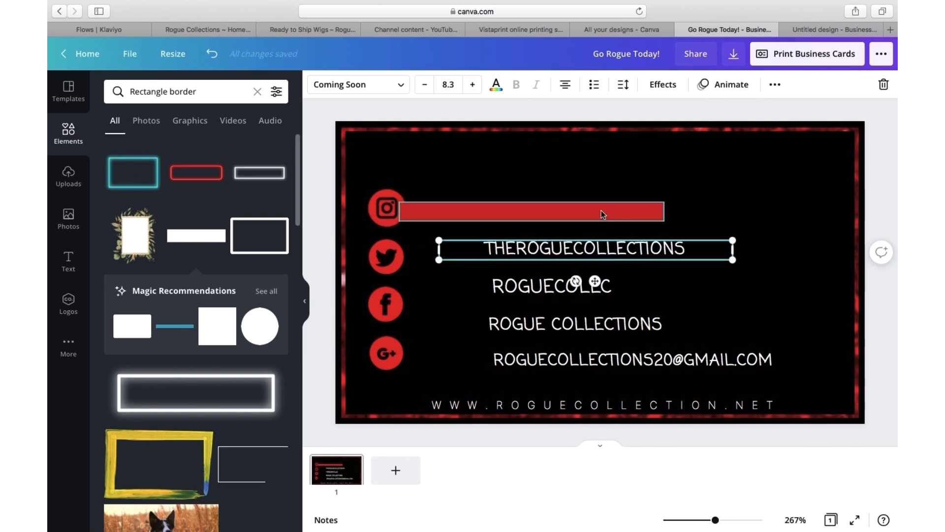
click(617, 215)
click(353, 86)
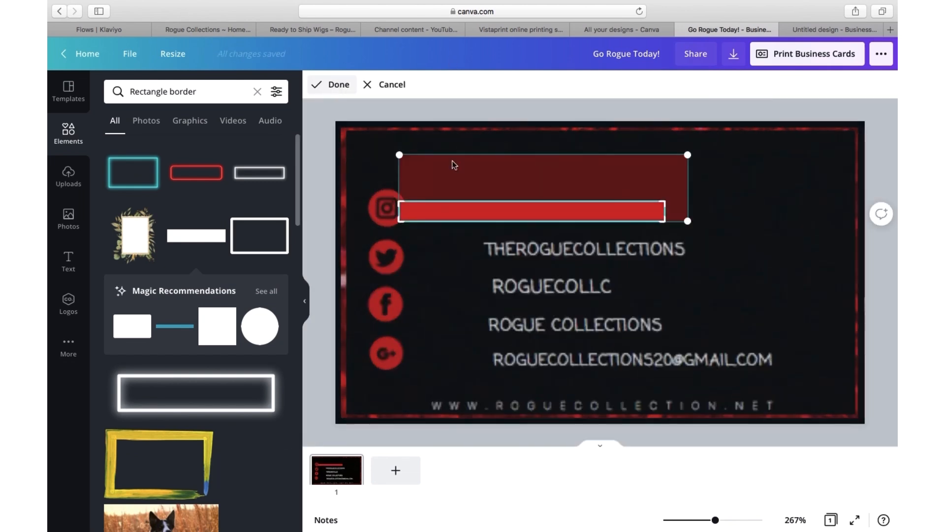
click(600, 220)
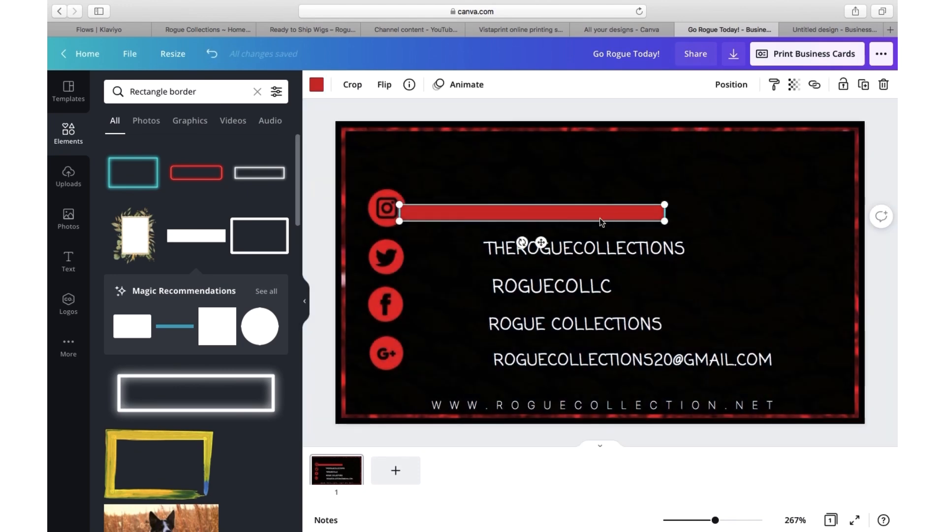
Step: Send the red strip backward behind the Instagram icon
click(605, 168)
right_click(556, 217)
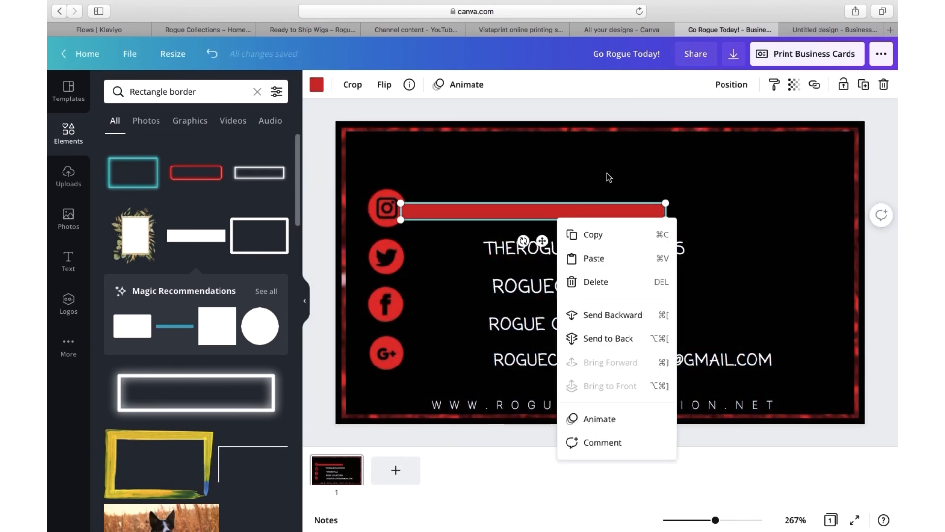
click(579, 310)
click(657, 213)
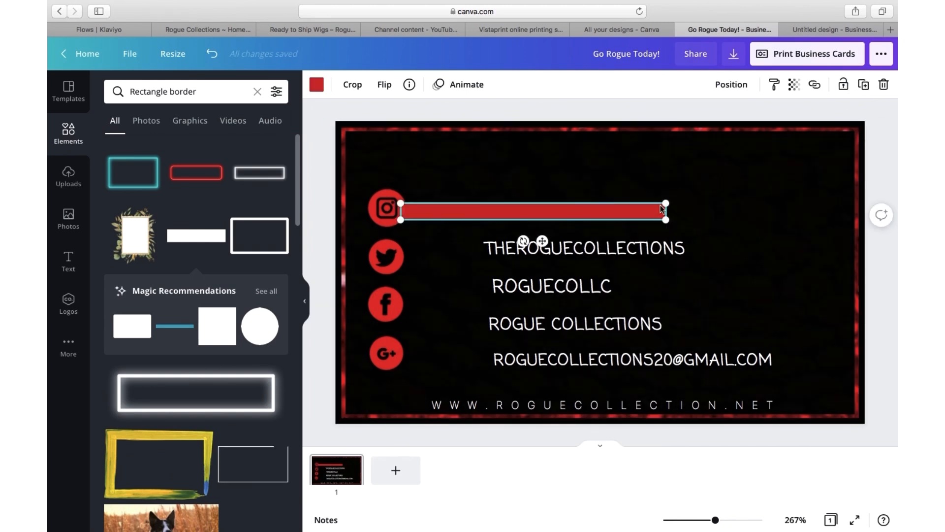
Step: Duplicate the red strip twice, placing one copy beside the Twitter icon and one beside the Facebook icon
click(865, 85)
drag(666, 239, 615, 261)
click(755, 273)
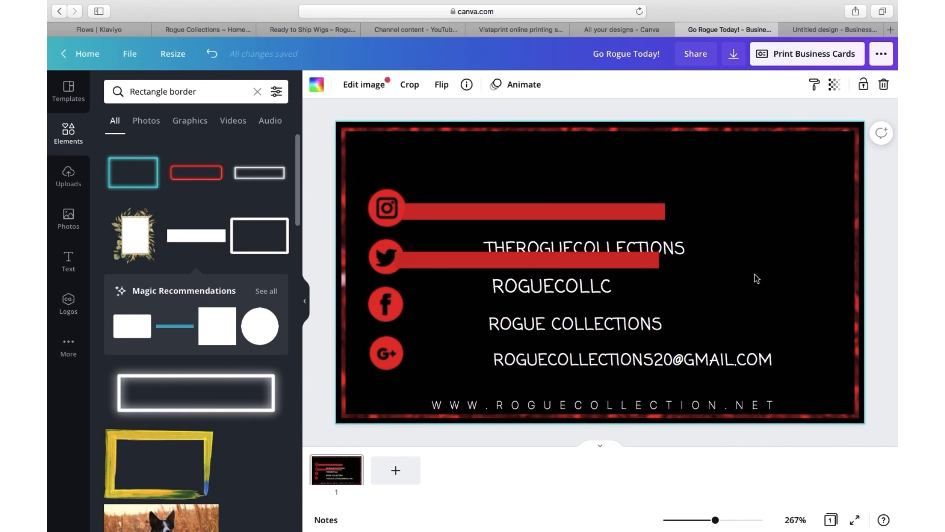
click(621, 264)
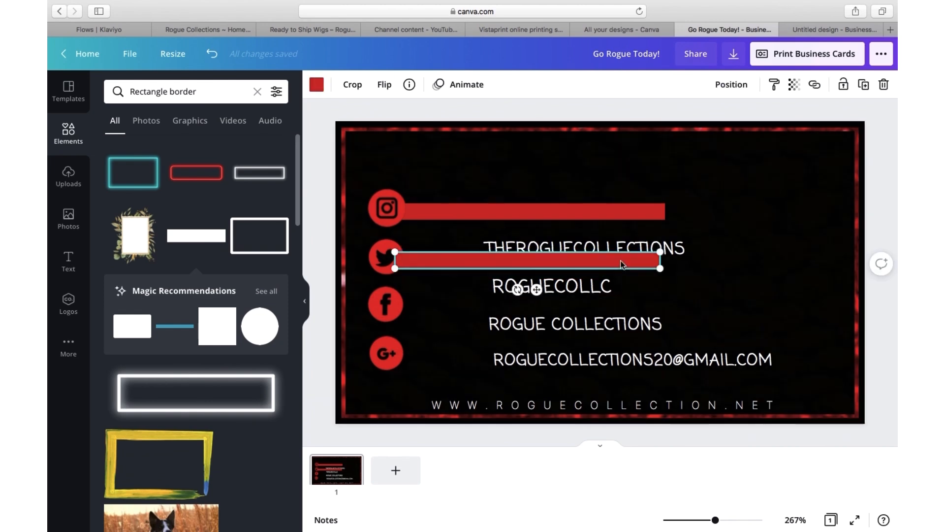
click(862, 85)
drag(662, 281, 634, 303)
click(757, 274)
Step: Move the Google+ icon up slightly and place a duplicate of the Instagram strip beside it
drag(392, 363, 392, 357)
click(551, 212)
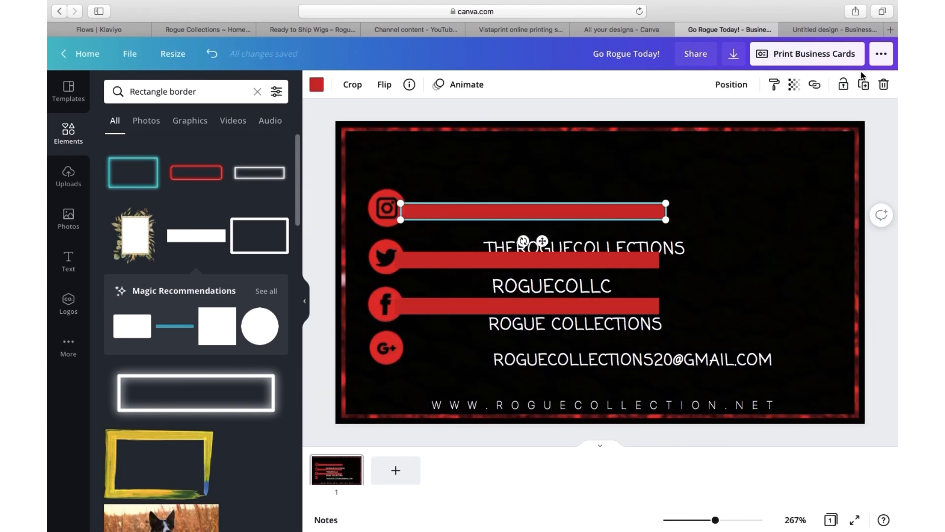
click(862, 86)
drag(671, 245, 642, 350)
click(777, 266)
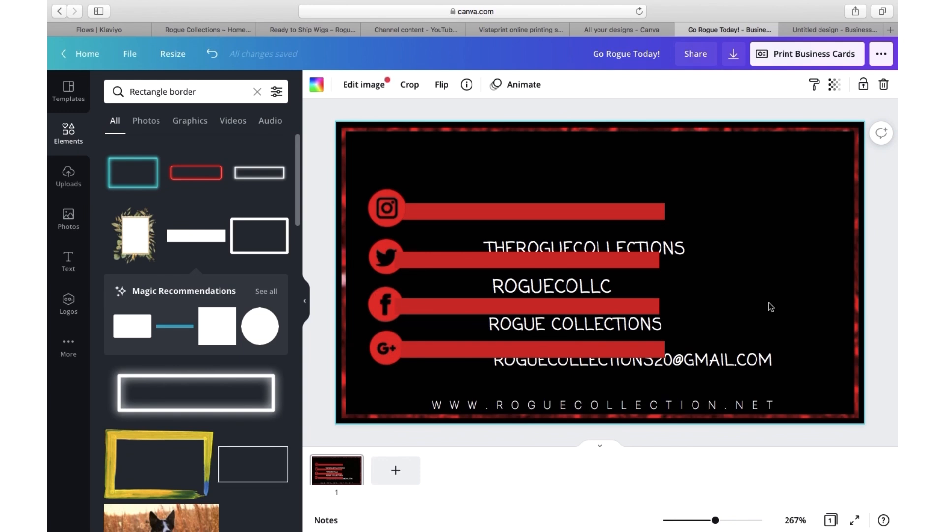
Step: Place THEROGUECOLLECTIONS on the Instagram strip and ROGUECOLLC on the Twitter strip, with the ROGUECOLLC text in front
drag(678, 246, 635, 212)
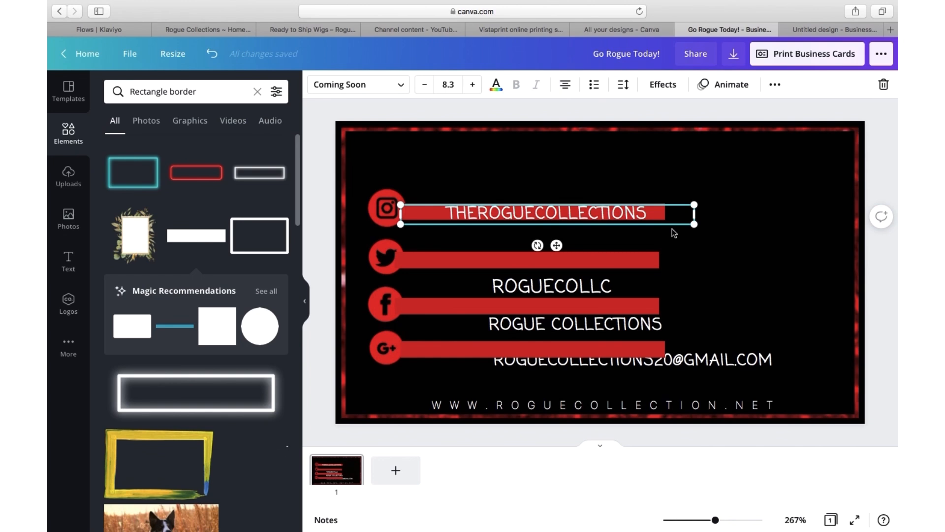
drag(551, 287, 563, 270)
right_click(501, 251)
click(542, 390)
Step: Move the ROGUE COLLECTIONS text onto the Facebook strip and bring it in front of the strip
drag(607, 331, 589, 302)
right_click(589, 302)
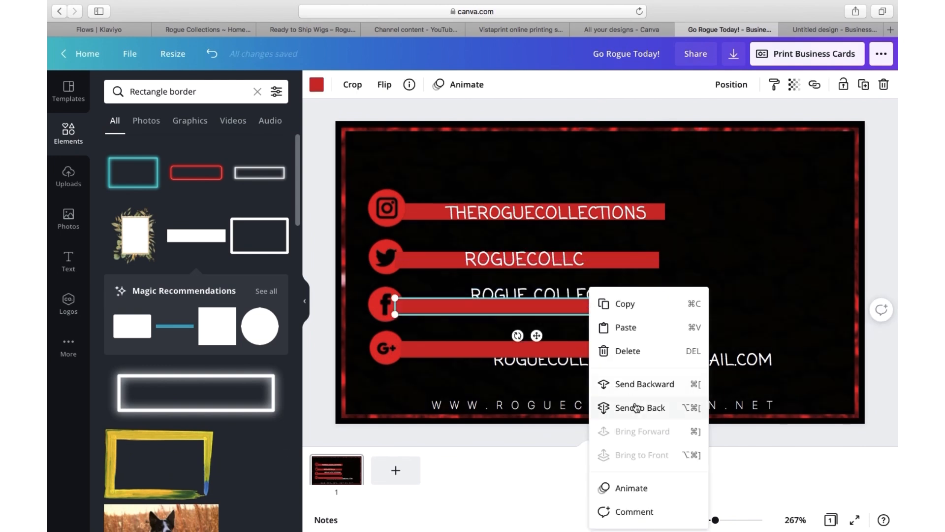
click(778, 298)
right_click(605, 288)
click(640, 452)
drag(585, 295, 585, 305)
Step: Bring the e-mail line in front of the Google+ strip and position it on the strip
click(486, 348)
right_click(688, 359)
click(719, 427)
drag(748, 365, 647, 351)
drag(532, 381, 538, 381)
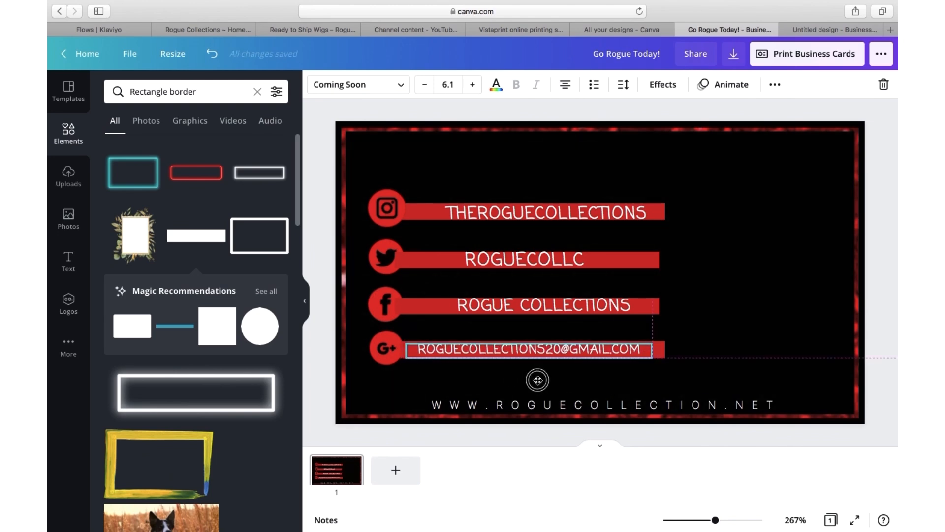
click(800, 177)
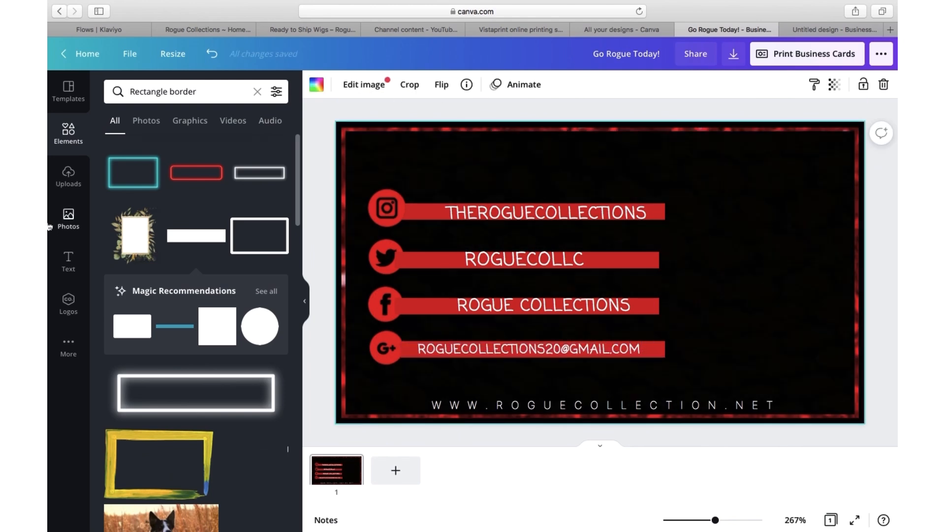
Step: Add the uploaded photo of the wavy wig with blonde ends and place it on the card's right half
click(68, 177)
scroll(180, 234, down, 10)
scroll(183, 306, down, 10)
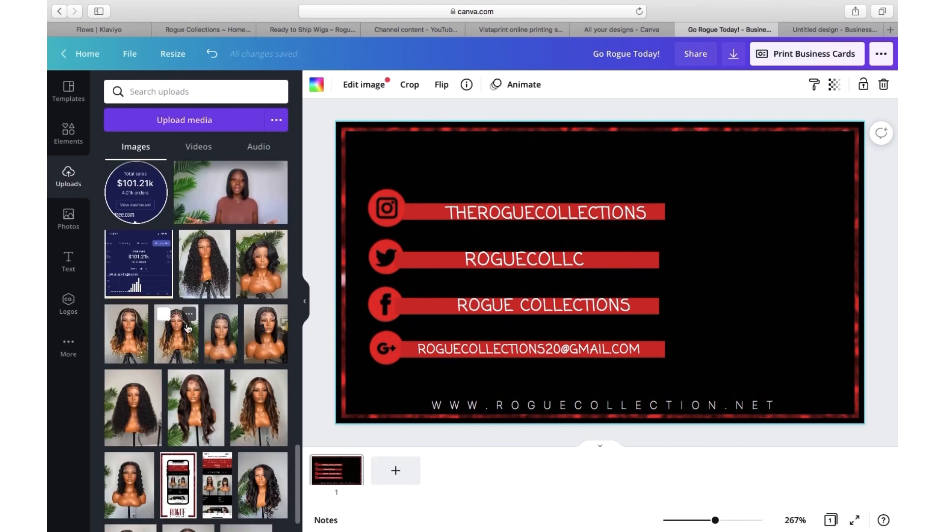
click(135, 330)
drag(644, 173, 765, 180)
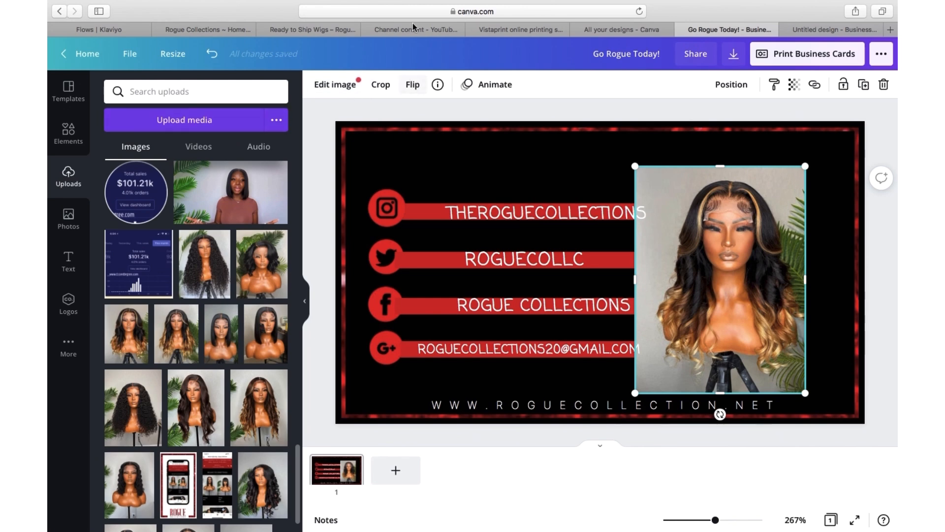
Step: Try to crop the bottom of the wig photo
click(384, 86)
drag(737, 395, 738, 382)
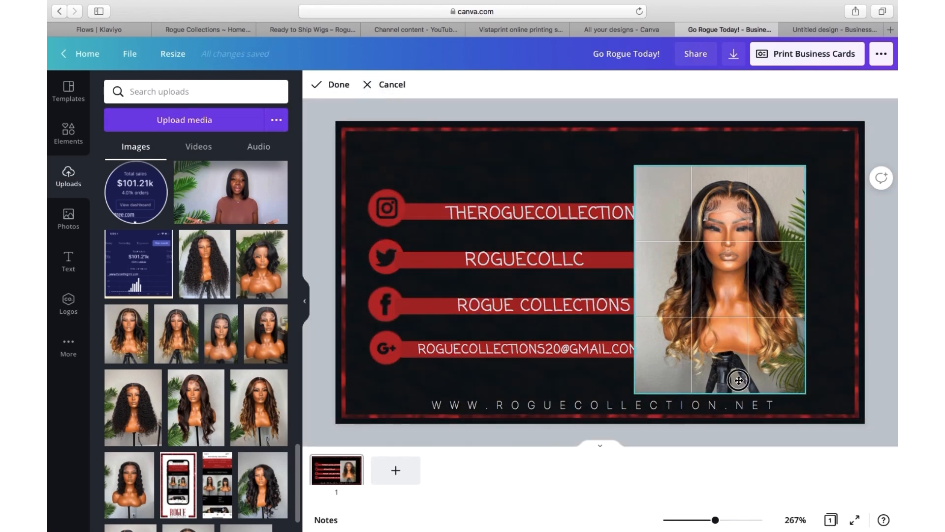
click(331, 84)
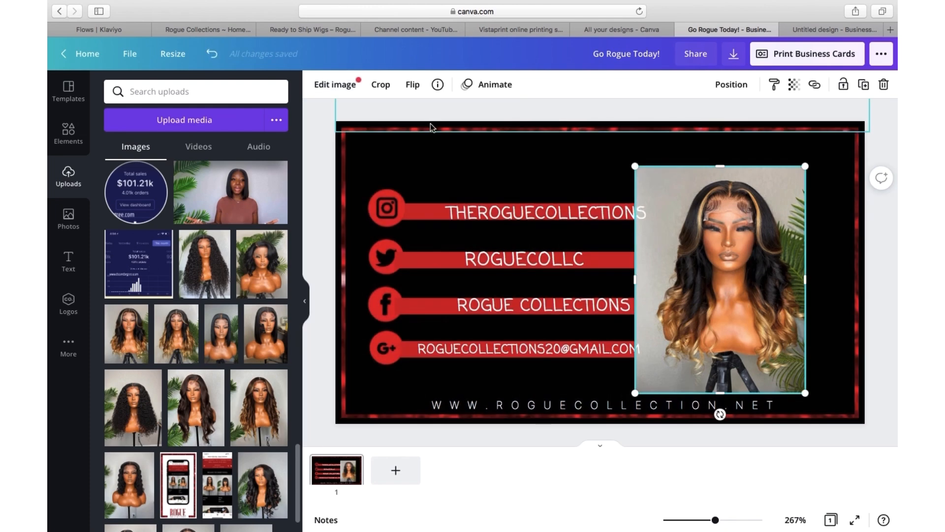
Step: Remove the wig photo's background and crop the mannequin's stand off its bottom
click(335, 84)
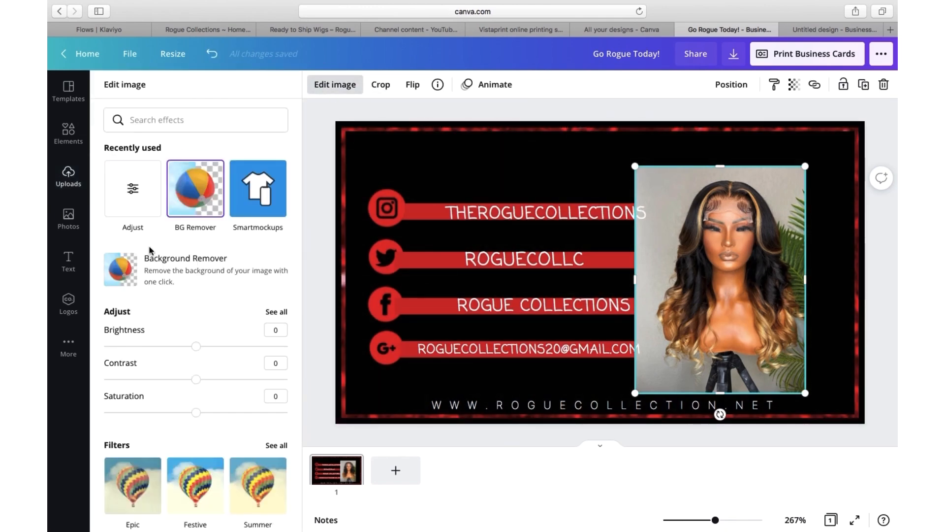
click(196, 187)
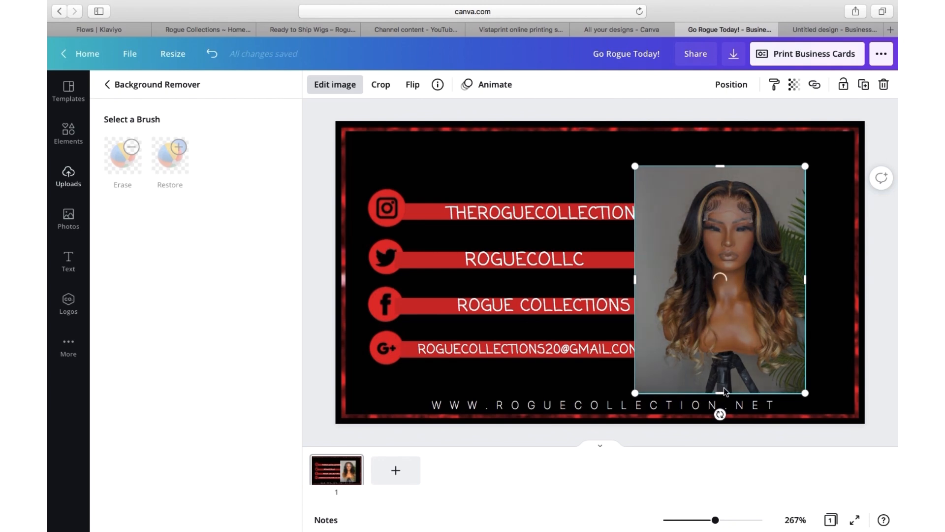
drag(798, 278, 796, 279)
drag(719, 367, 724, 342)
drag(724, 344, 784, 300)
Step: Enlarge the cut-out wig photo and position it against the card's right border
drag(678, 359, 637, 404)
drag(837, 174, 859, 152)
drag(787, 227, 756, 215)
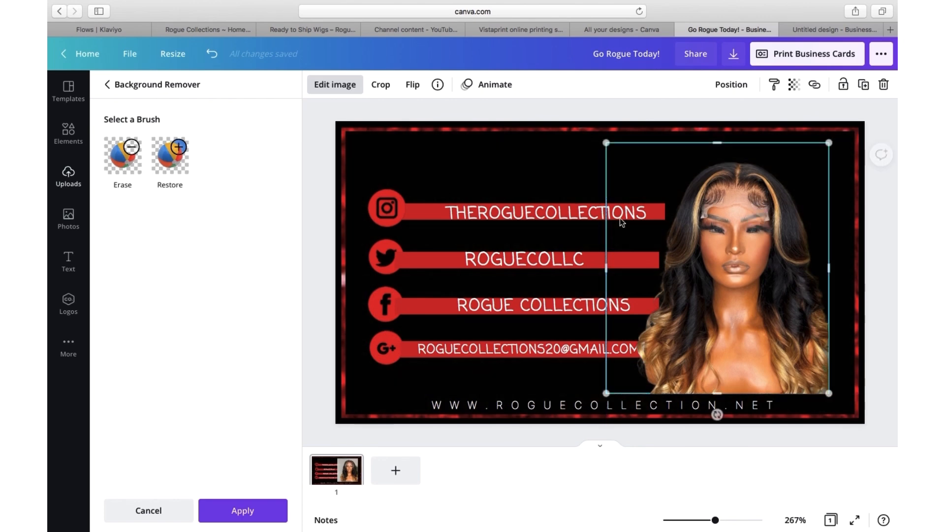
click(305, 132)
drag(724, 260, 740, 259)
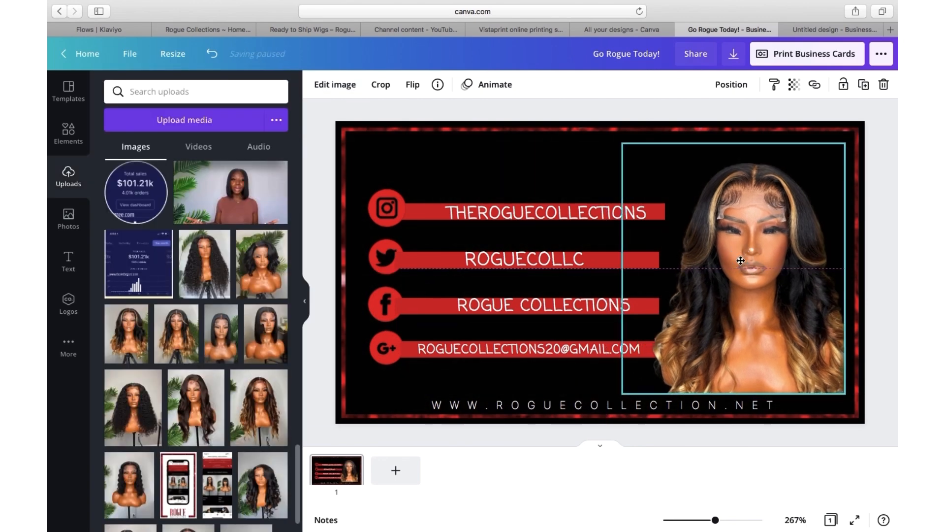
Step: Try adding the white-background Rogue Collections logo from the uploads, and delete it from the card
click(68, 222)
click(69, 175)
scroll(165, 368, down, 10)
scroll(165, 368, down, 15)
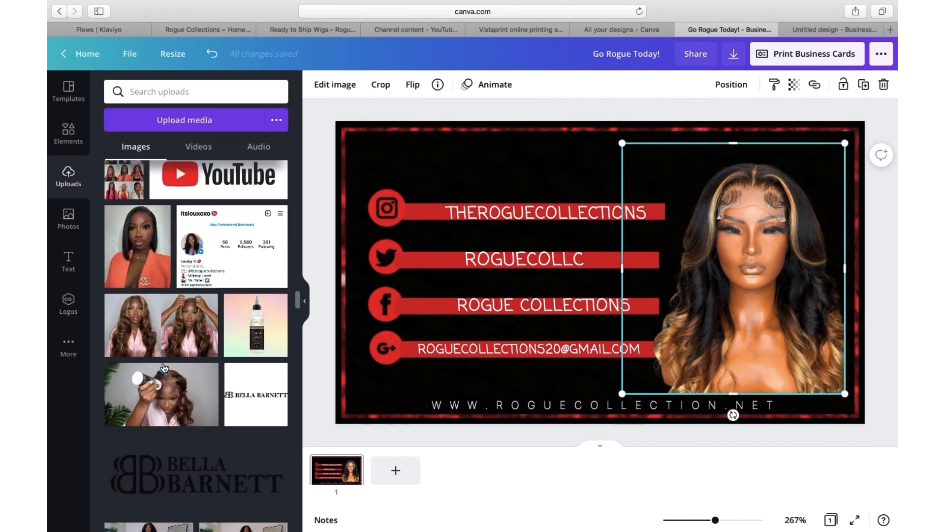
click(69, 217)
click(69, 217)
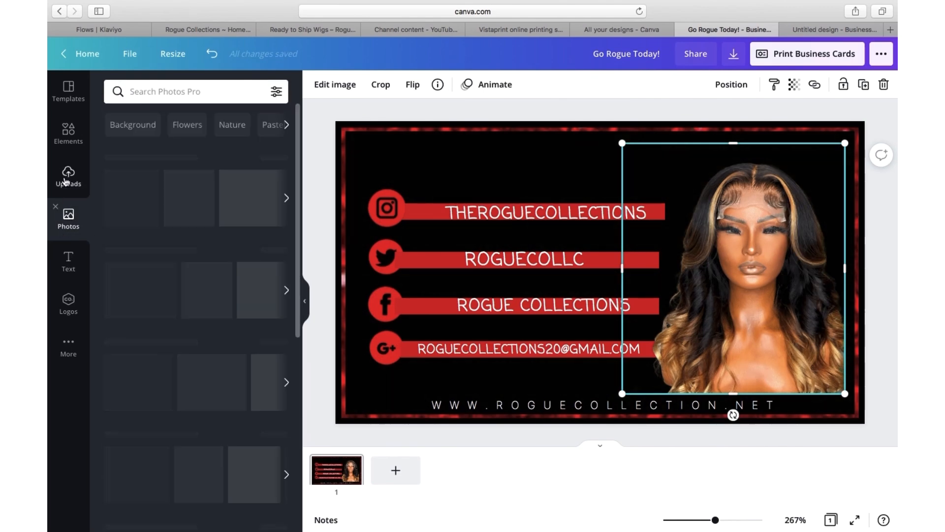
click(69, 177)
scroll(172, 348, down, 10)
scroll(172, 348, down, 10)
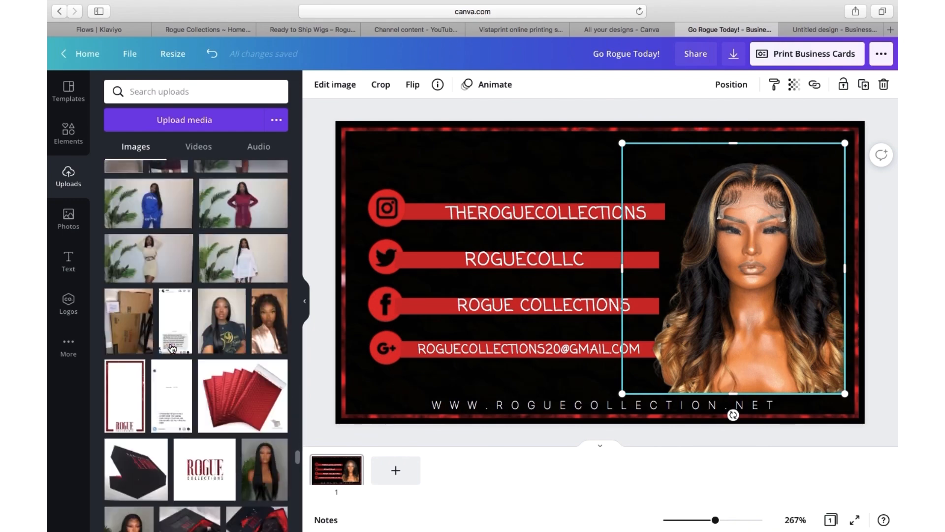
click(204, 257)
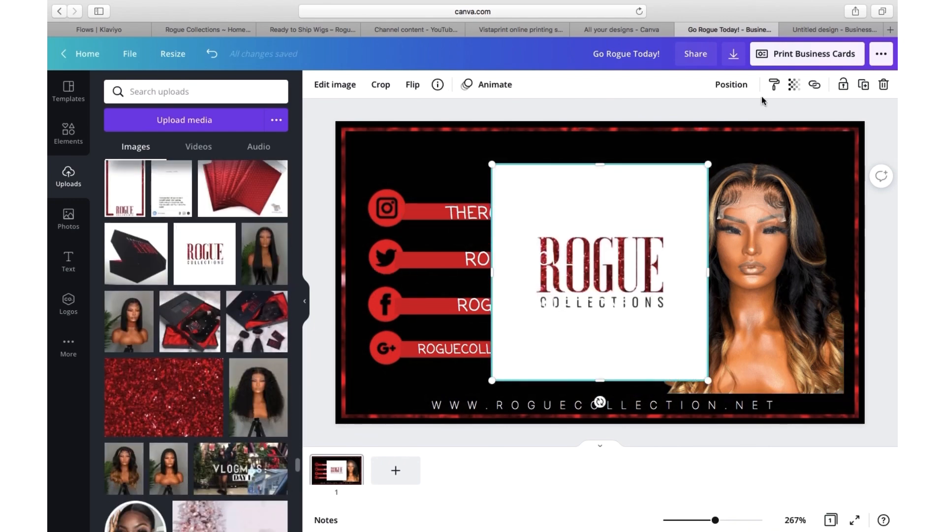
key(Delete)
Step: Add the black-background Rogue Collections logo from the uploads and remove its background
scroll(197, 296, down, 10)
scroll(197, 295, up, 3)
click(129, 227)
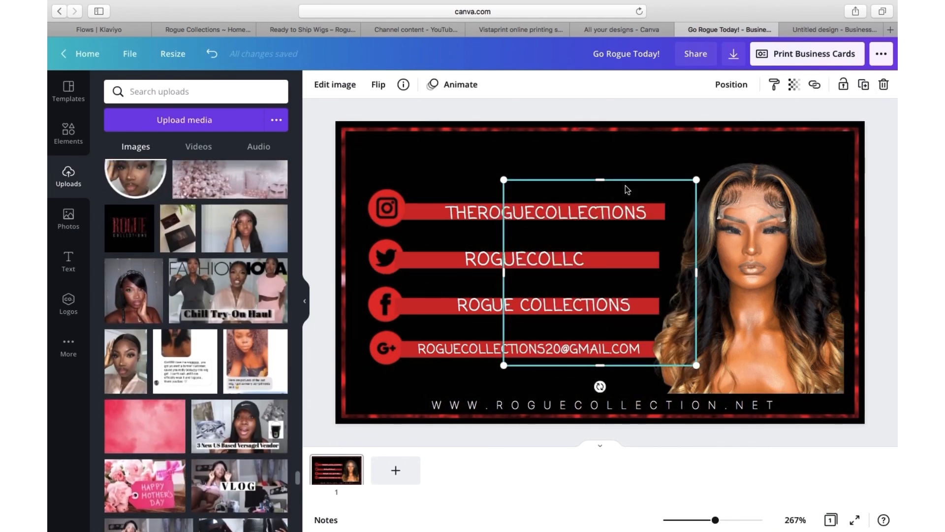
drag(593, 206, 573, 164)
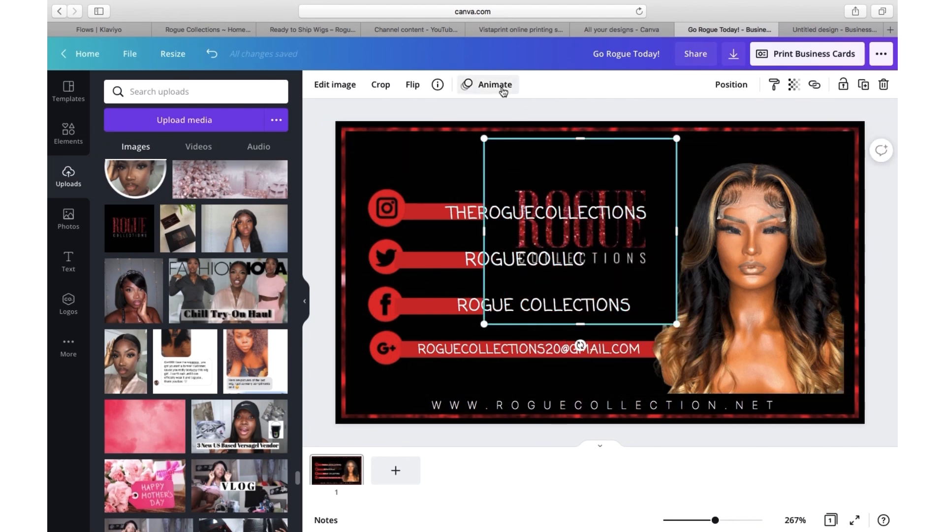
click(334, 85)
click(180, 269)
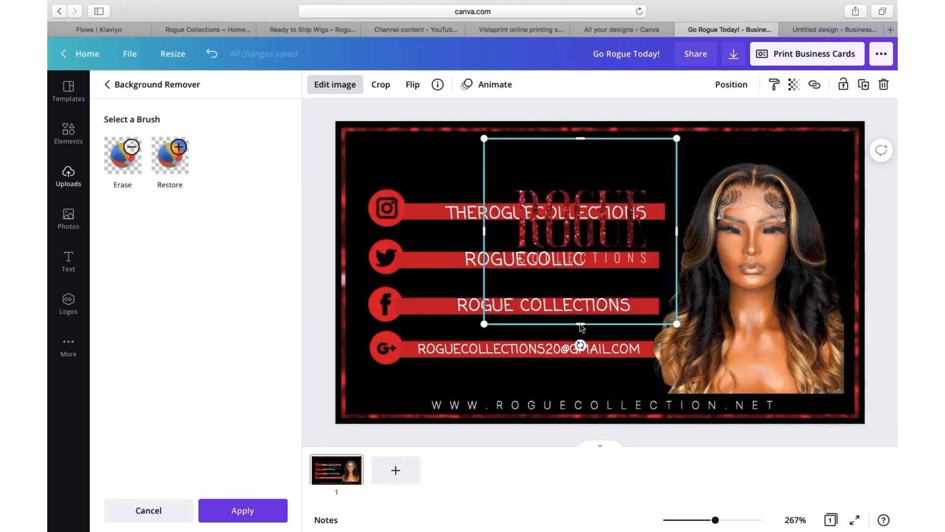
Step: Crop the logo's empty margins, shrink it, and place it above the Instagram strip
drag(580, 324, 584, 273)
drag(581, 138, 594, 184)
drag(679, 275, 551, 272)
drag(545, 207, 528, 167)
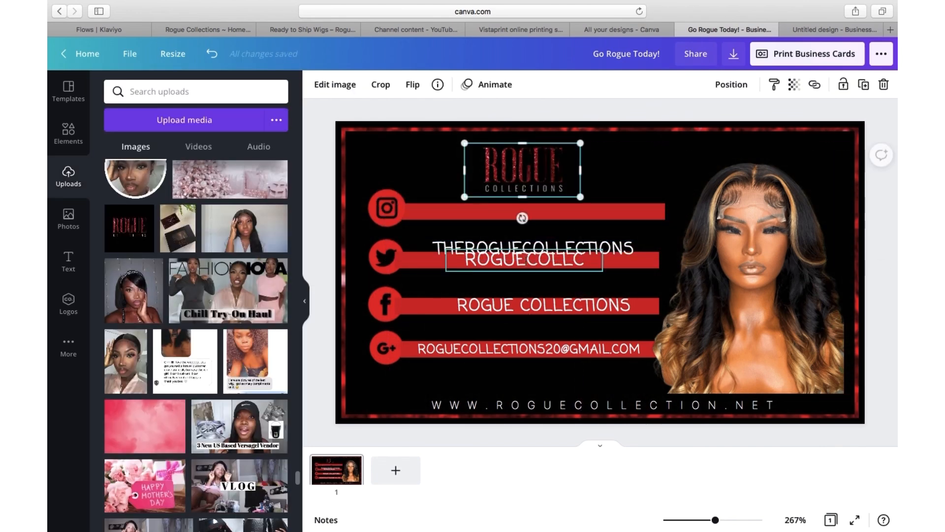
Step: Move the THEROGUECOLLECTIONS text back onto the Instagram strip
drag(601, 243, 608, 206)
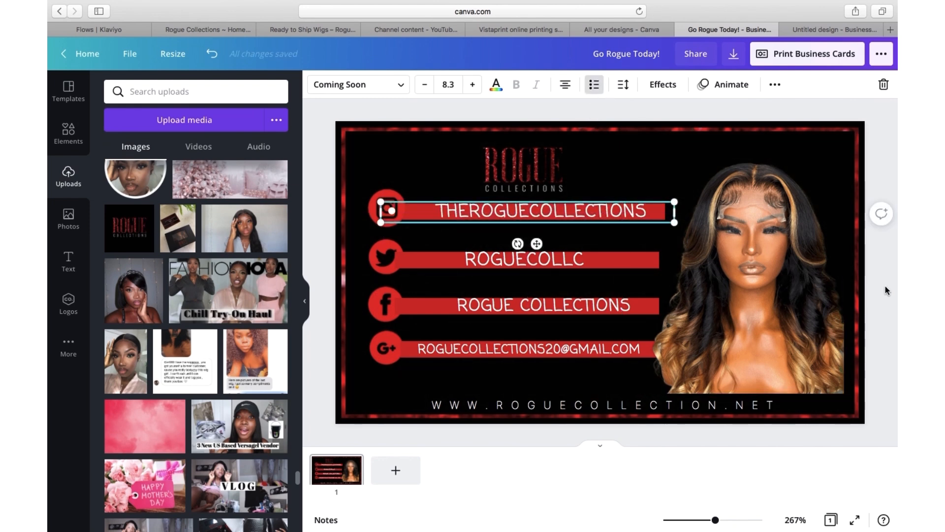
click(550, 436)
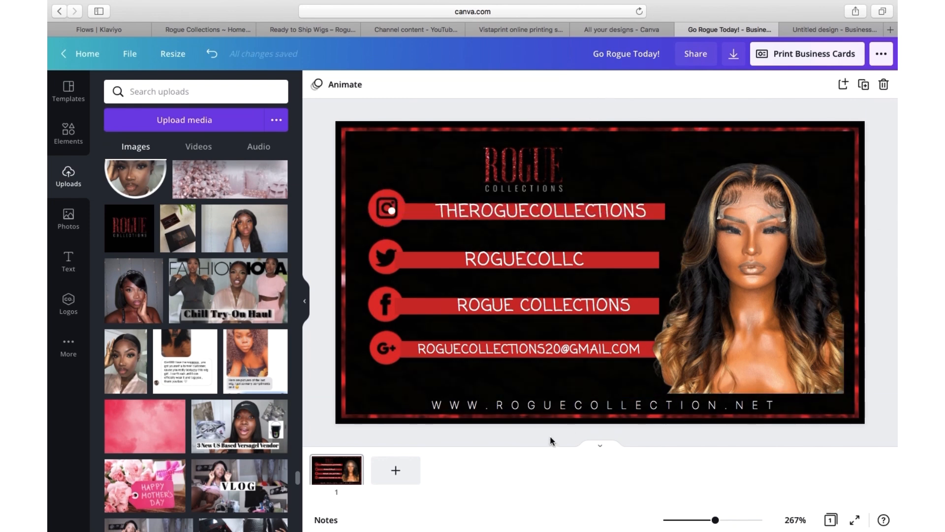
Step: Set the saturation of the Instagram icon to -38 and of the Twitter icon to -37
click(384, 197)
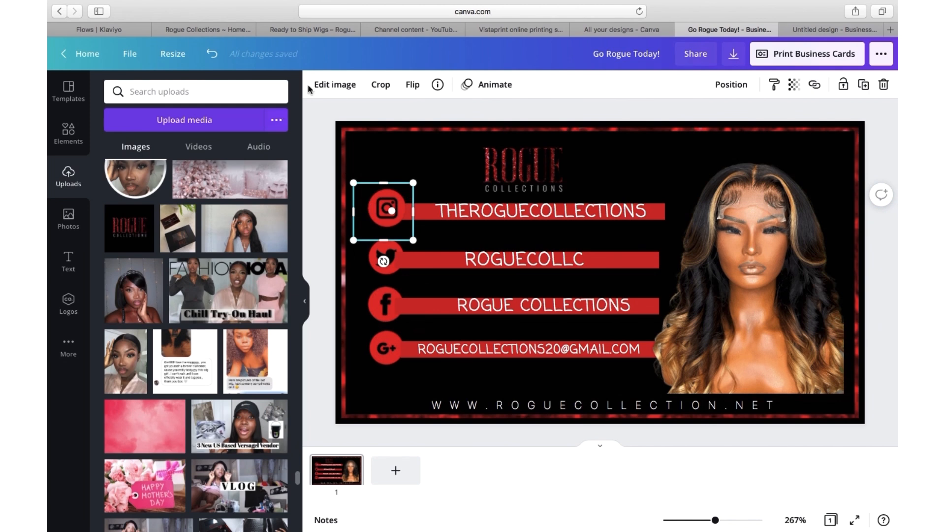
click(335, 84)
drag(196, 412, 164, 400)
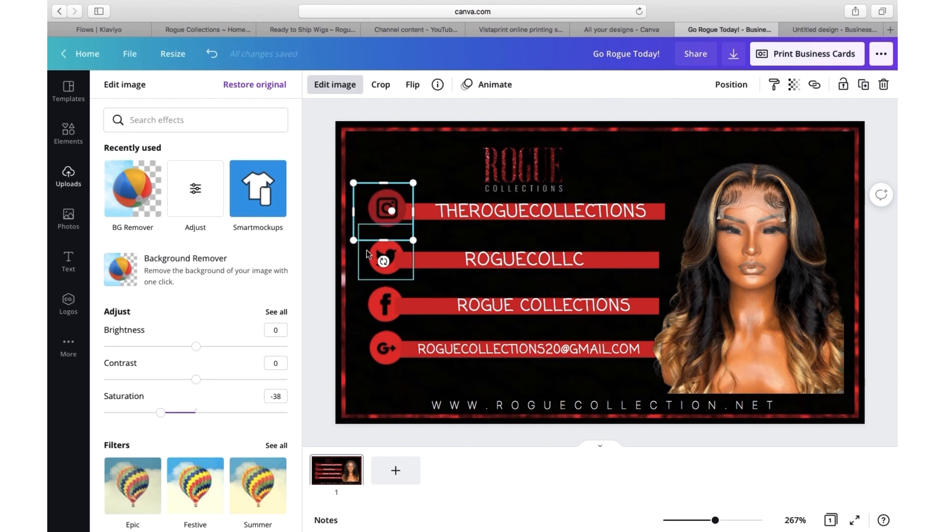
click(374, 259)
drag(196, 412, 163, 413)
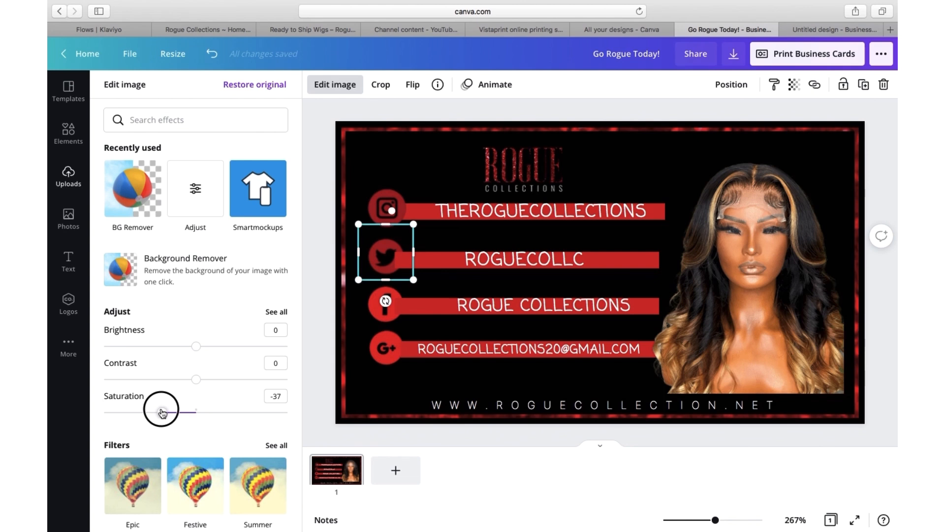
Step: Set the Facebook icon's saturation to -38 and select the Google+ icon
click(382, 318)
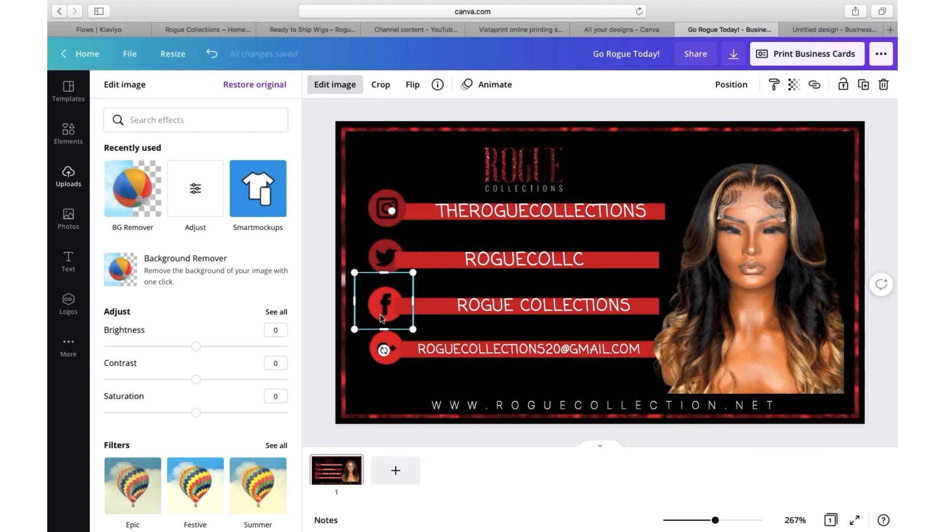
drag(196, 412, 163, 416)
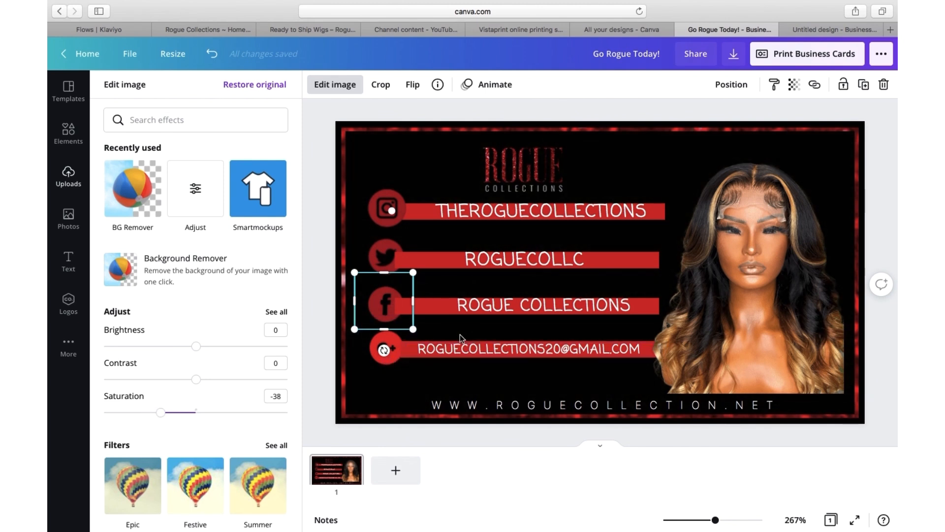
click(393, 348)
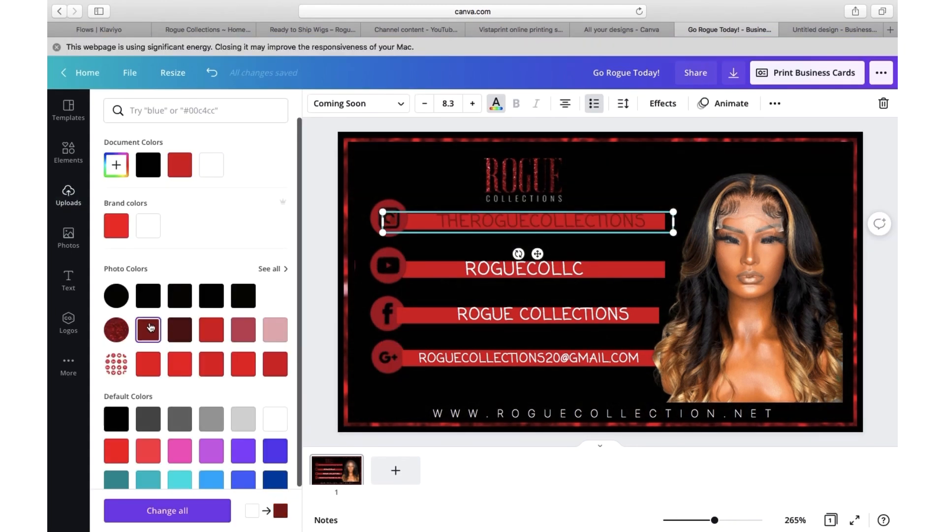
Step: Set the THEROGUECOLLECTIONS text to white, move it above the Instagram strip, and remove its bullet
click(211, 168)
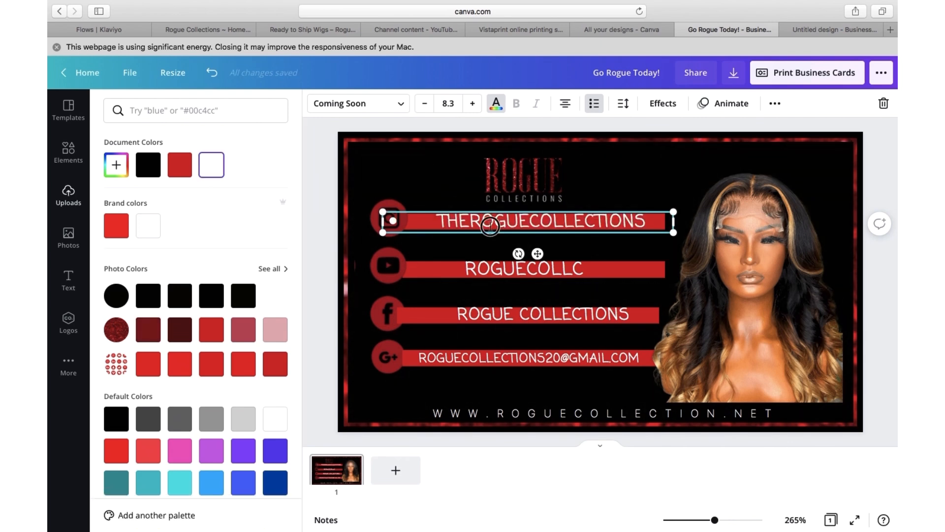
drag(466, 216, 525, 200)
drag(442, 205, 447, 212)
key(BackSpace)
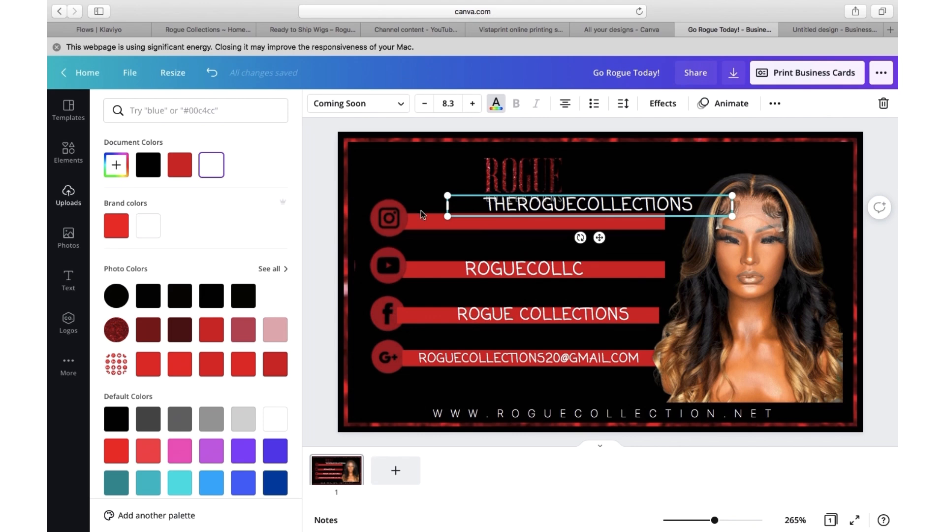
Step: Recolor the Instagram strip with the dark red from the logo's photo colors
click(434, 222)
click(317, 104)
click(148, 330)
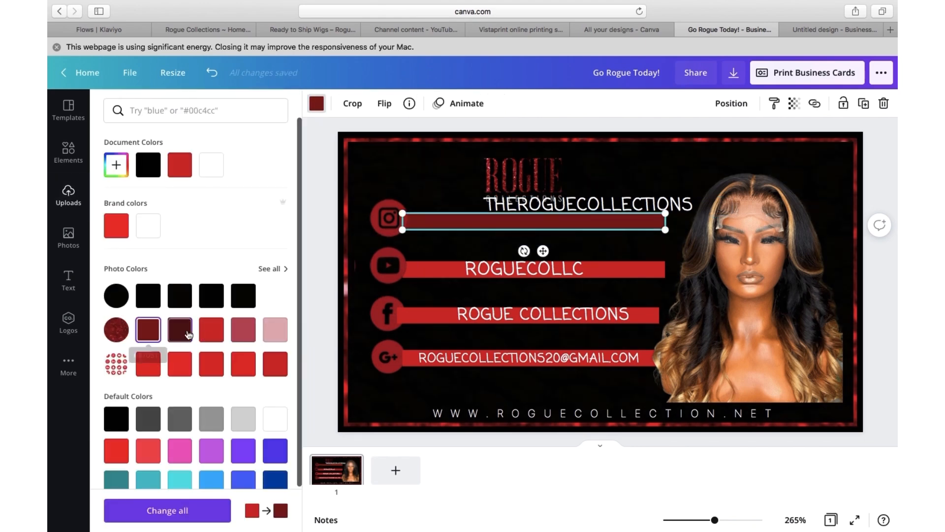
click(397, 448)
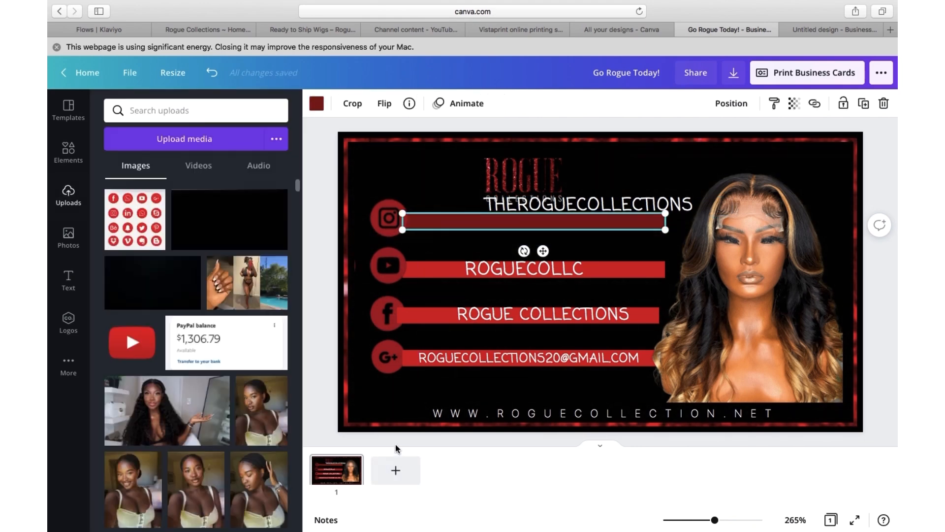
Step: Recolor the strip beside the Instagram icon with a custom dark red of about #8F1B21 to match the icon
click(427, 218)
click(316, 103)
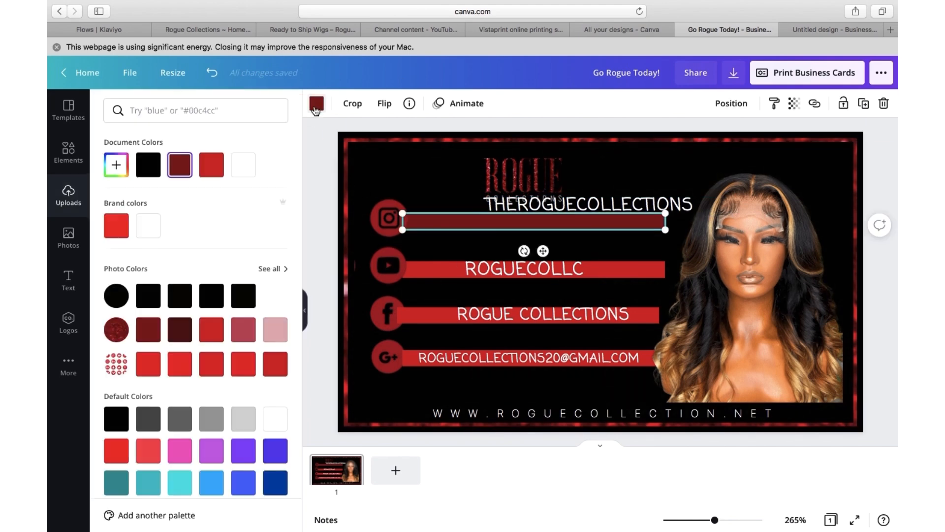
click(385, 215)
click(336, 103)
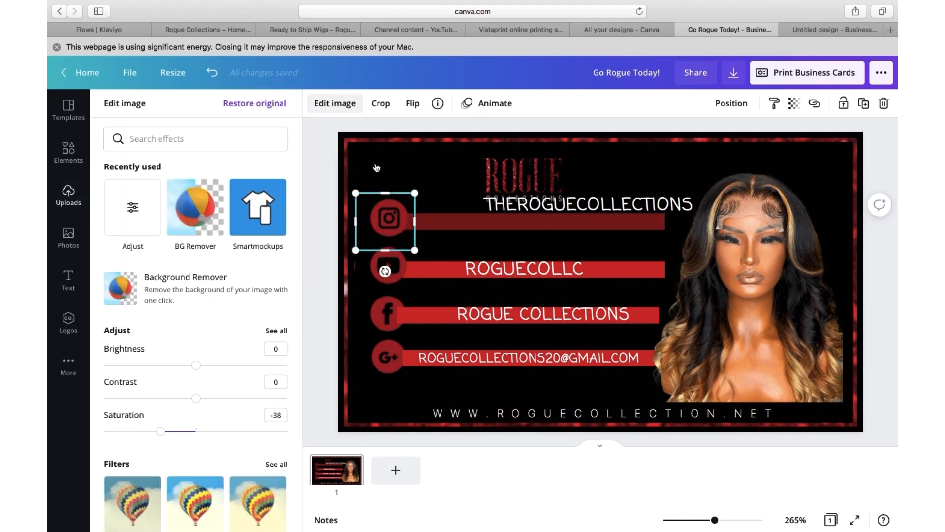
click(428, 221)
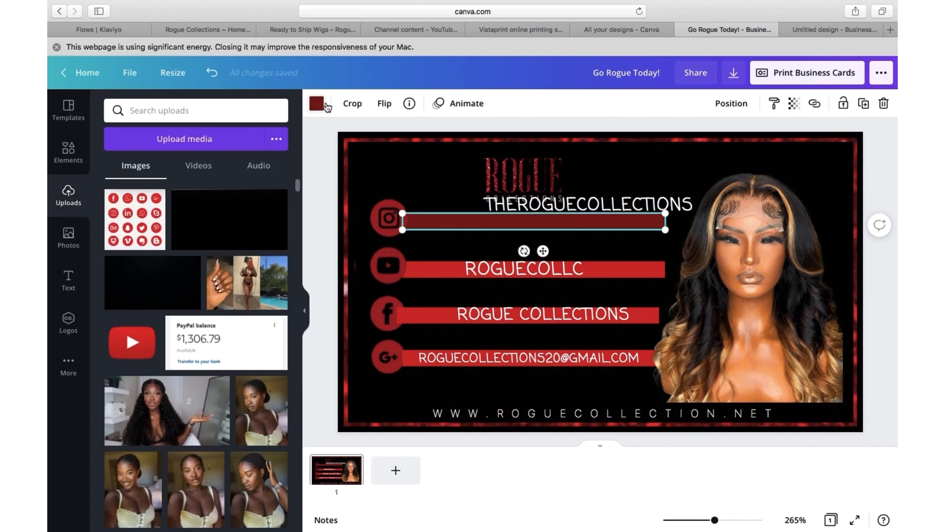
click(316, 104)
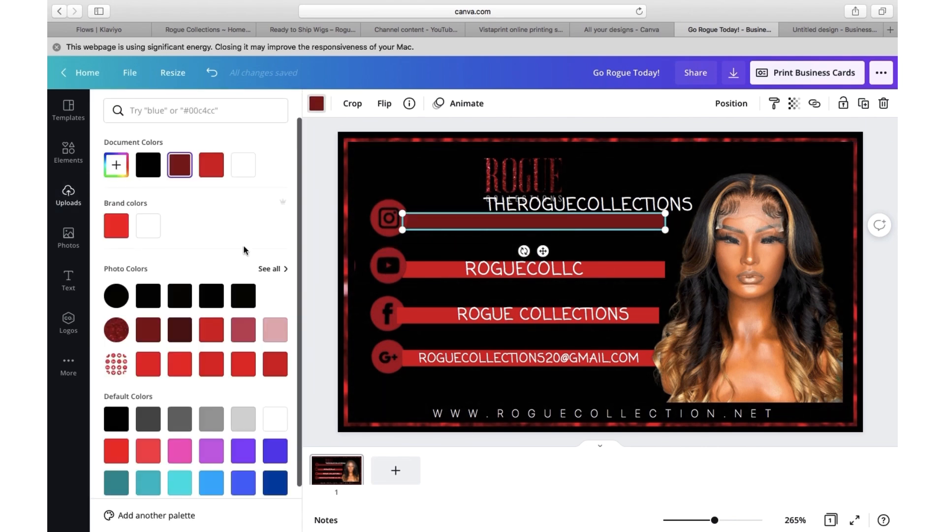
click(274, 363)
scroll(195, 297, down, 2)
scroll(195, 296, up, 2)
click(121, 168)
drag(266, 202, 238, 222)
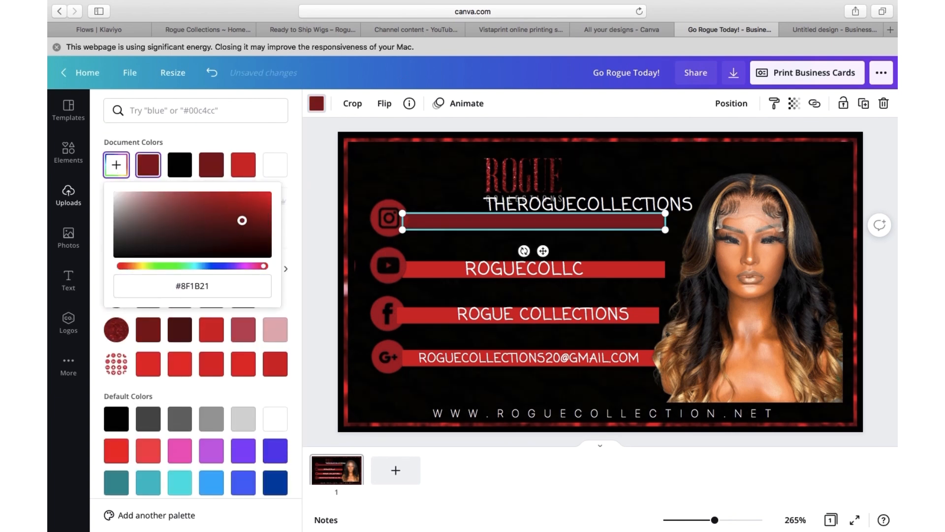
click(316, 183)
Step: Recolor the YouTube, Facebook and Google+ strips with the Instagram strip's custom dark red, shifting the wig photo aside to reach the last strip
click(605, 270)
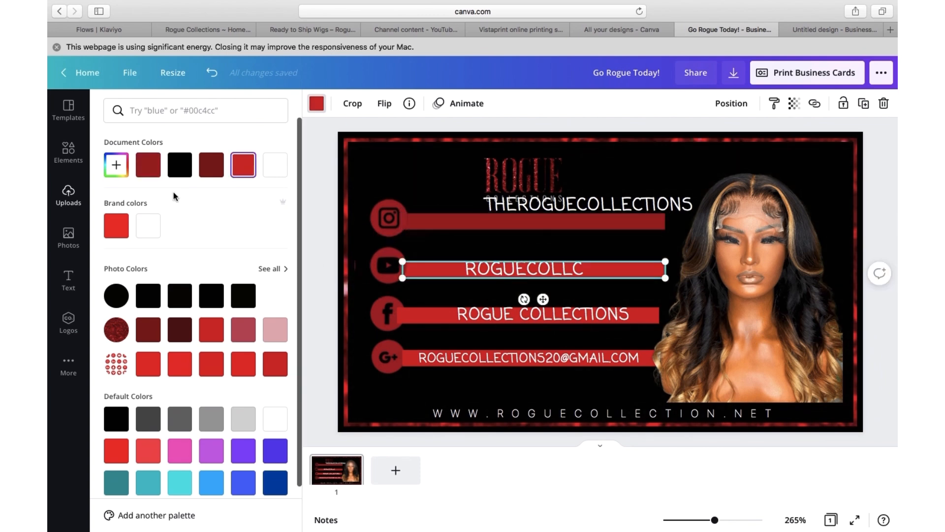
click(423, 318)
click(427, 366)
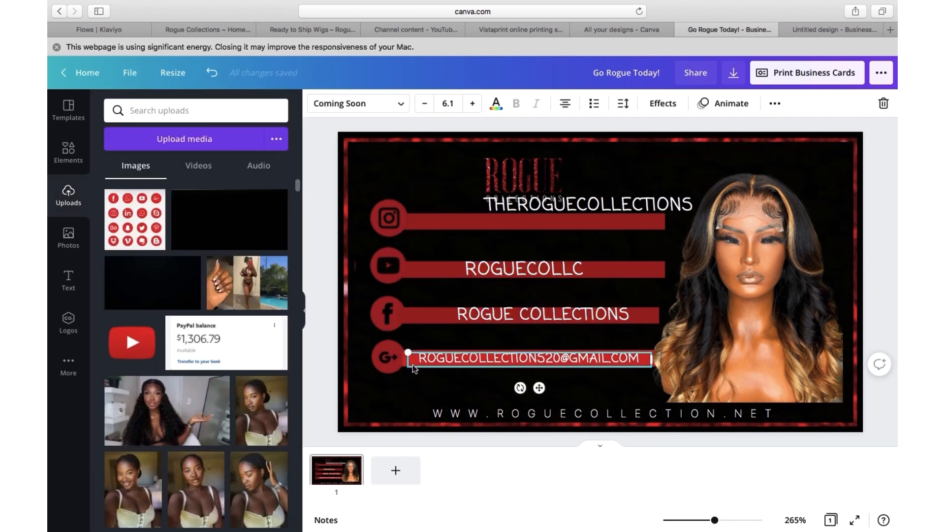
drag(716, 343, 731, 347)
click(597, 389)
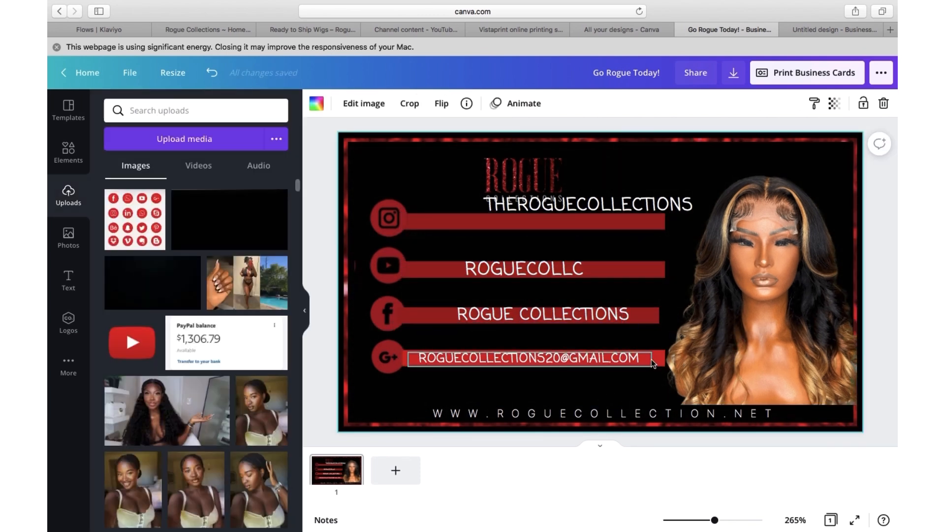
click(406, 362)
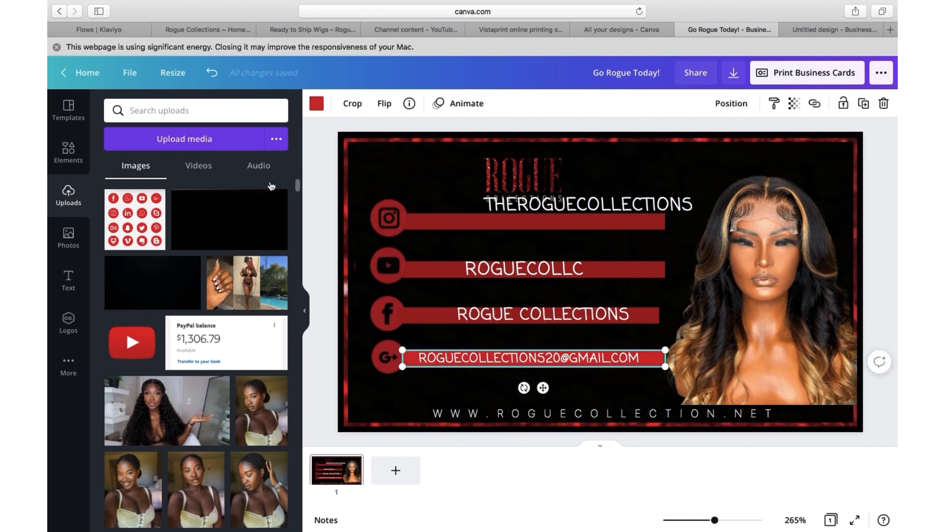
click(318, 104)
click(180, 164)
Step: Move the THEROGUECOLLECTIONS text onto the Instagram strip and shift the wig photo slightly back toward the strips
drag(603, 198, 546, 215)
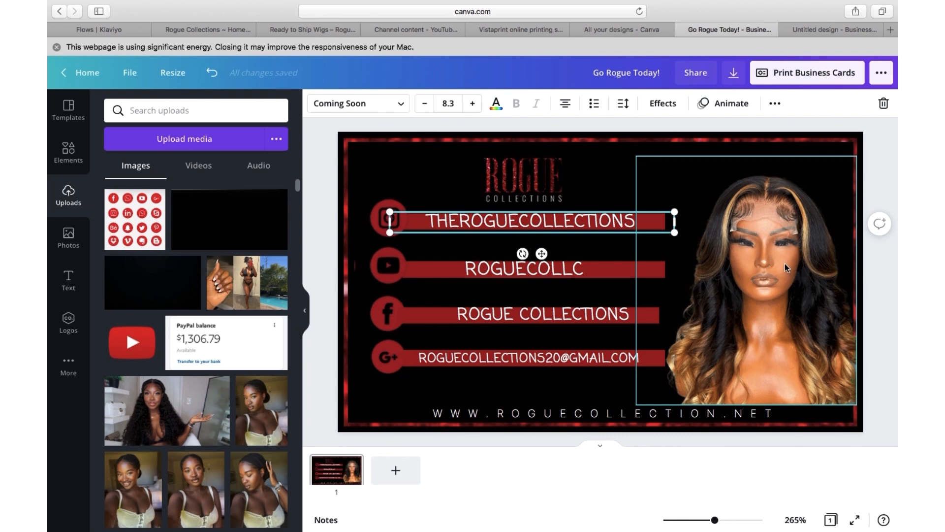
click(792, 294)
drag(804, 308, 793, 304)
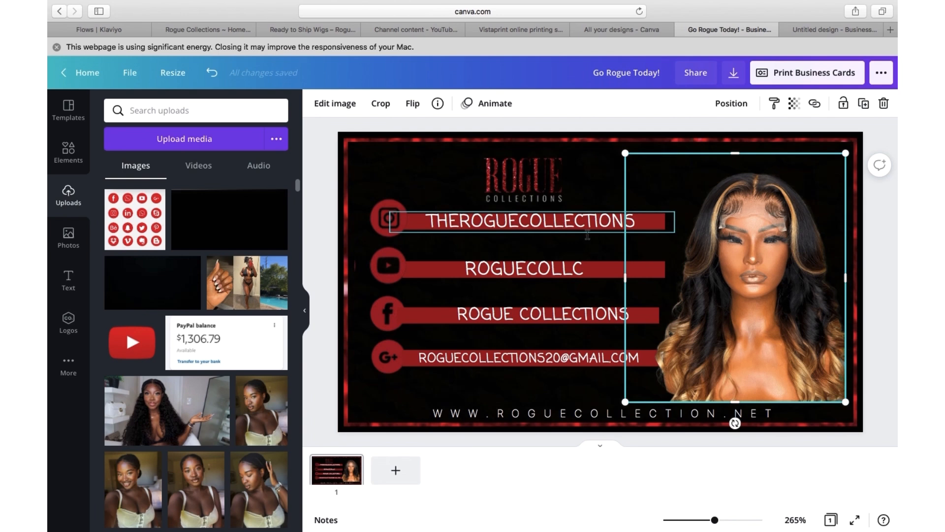
Step: Change the text on all four contact strips to black
click(494, 362)
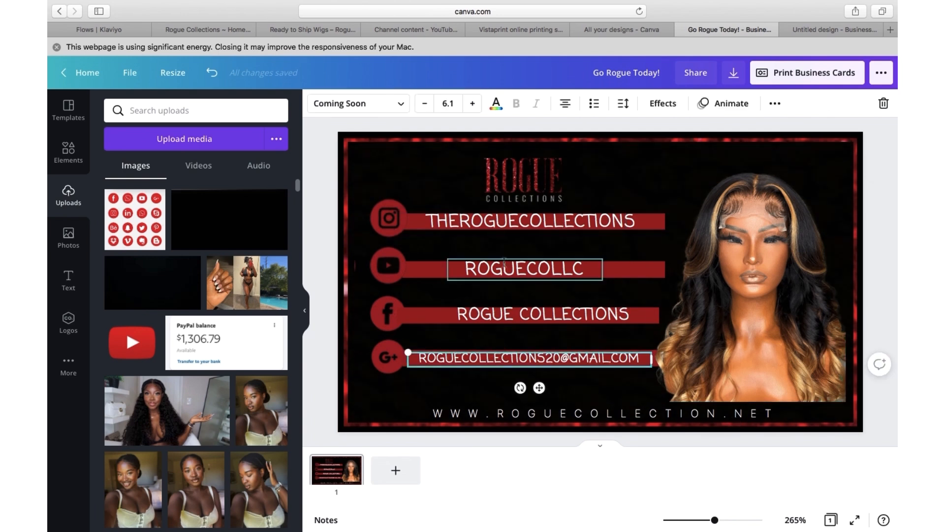
click(496, 103)
click(206, 175)
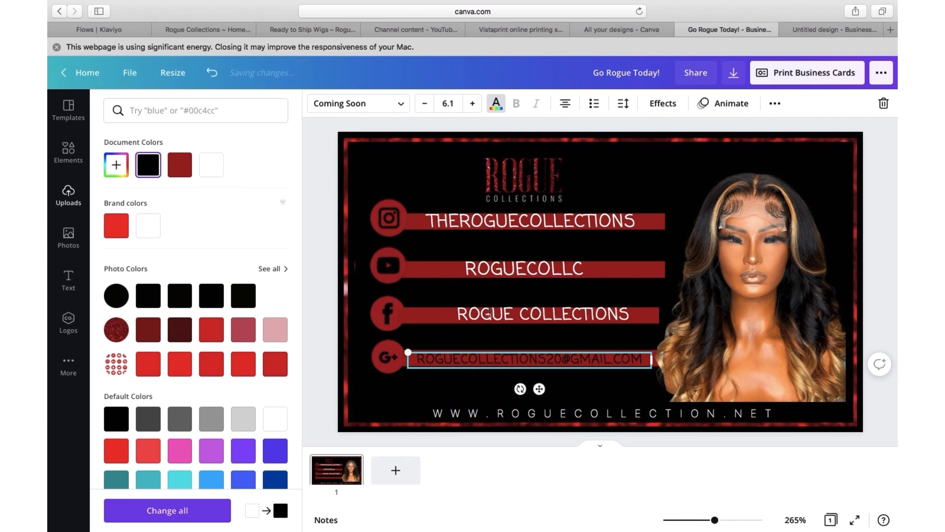
click(489, 315)
click(148, 164)
click(524, 269)
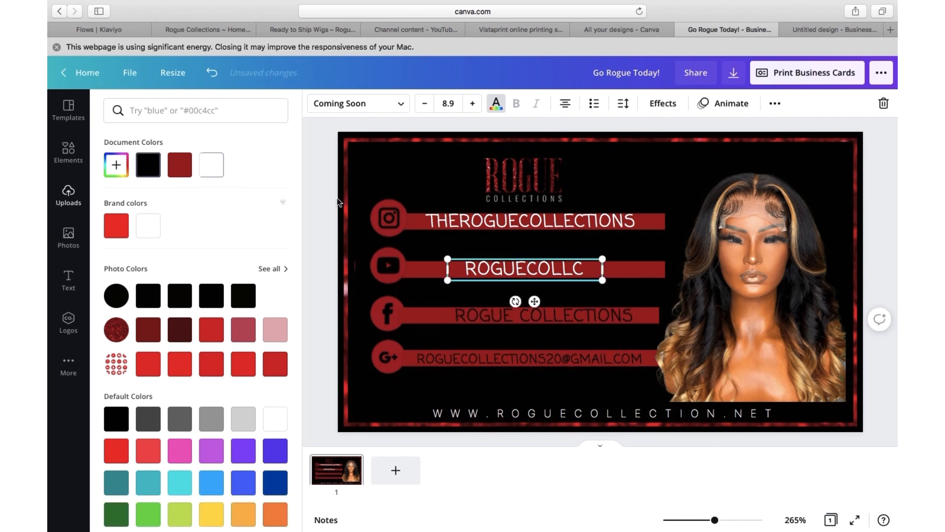
click(148, 165)
click(467, 219)
click(148, 165)
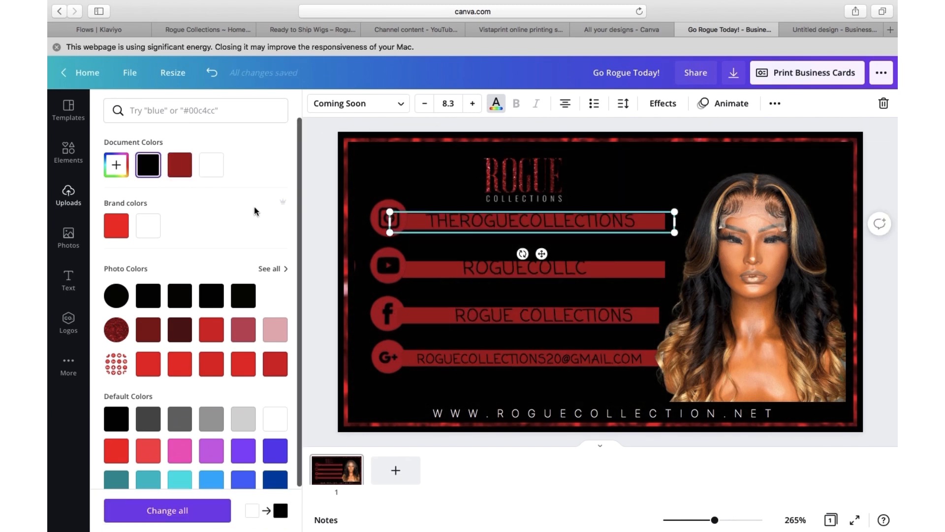
click(656, 179)
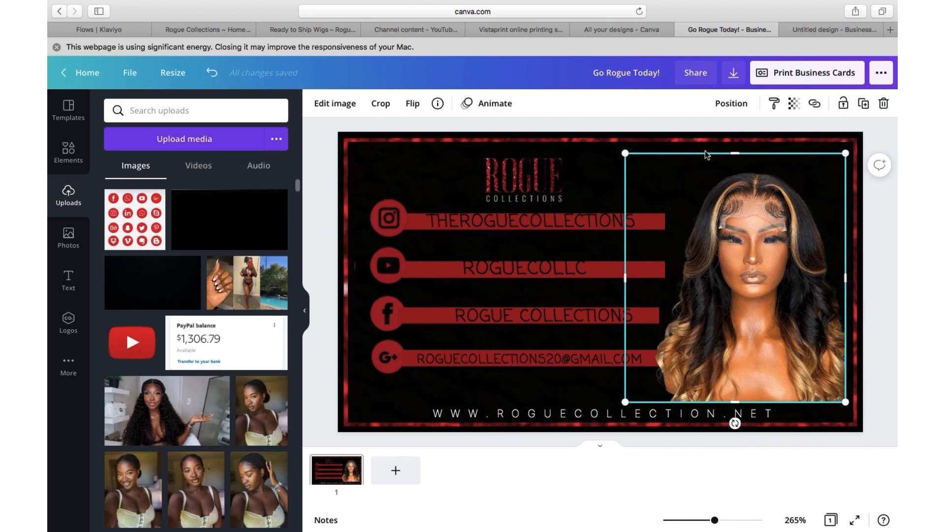
Step: Set the text on all four contact strips to the website line's font, Inter Thin
click(522, 359)
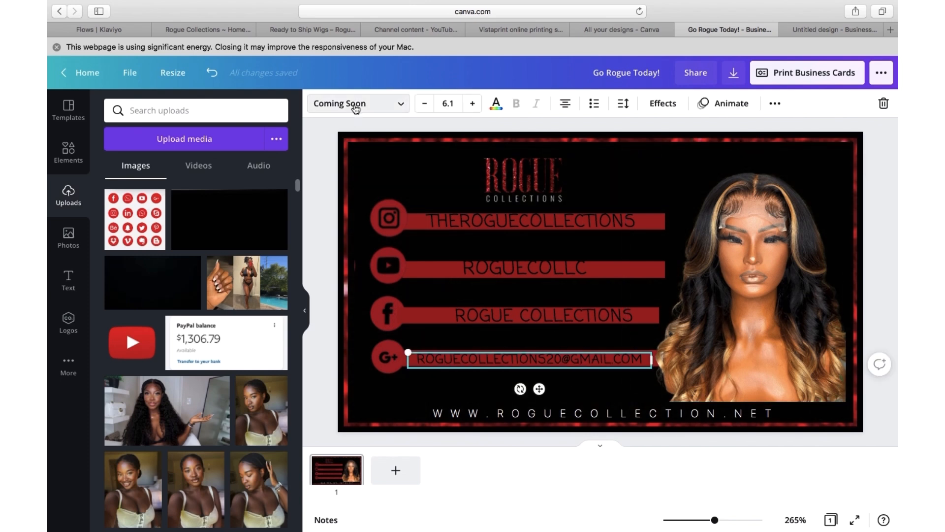
click(464, 413)
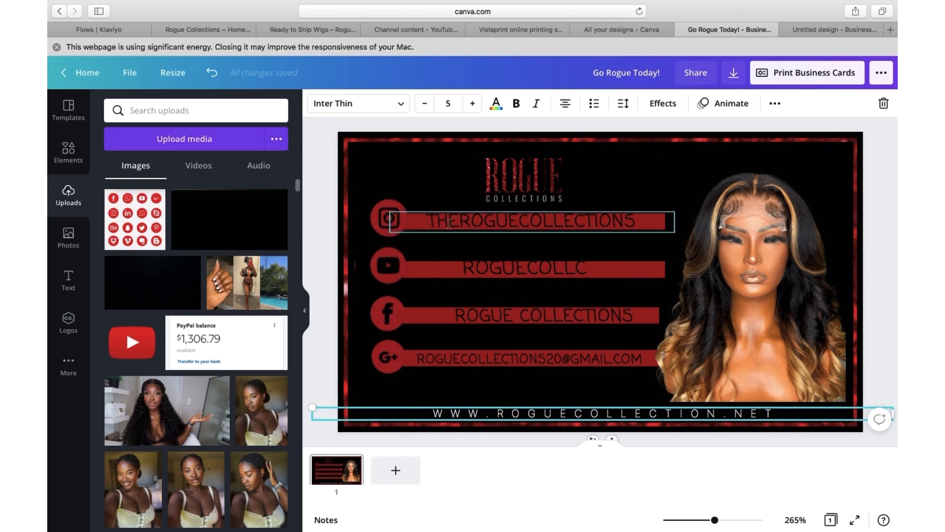
click(493, 221)
click(359, 103)
click(169, 329)
click(525, 272)
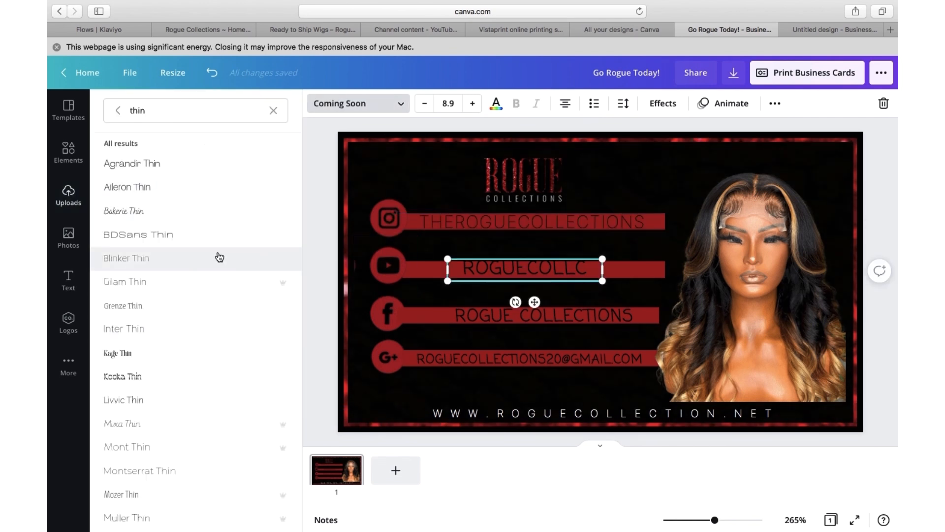
click(190, 329)
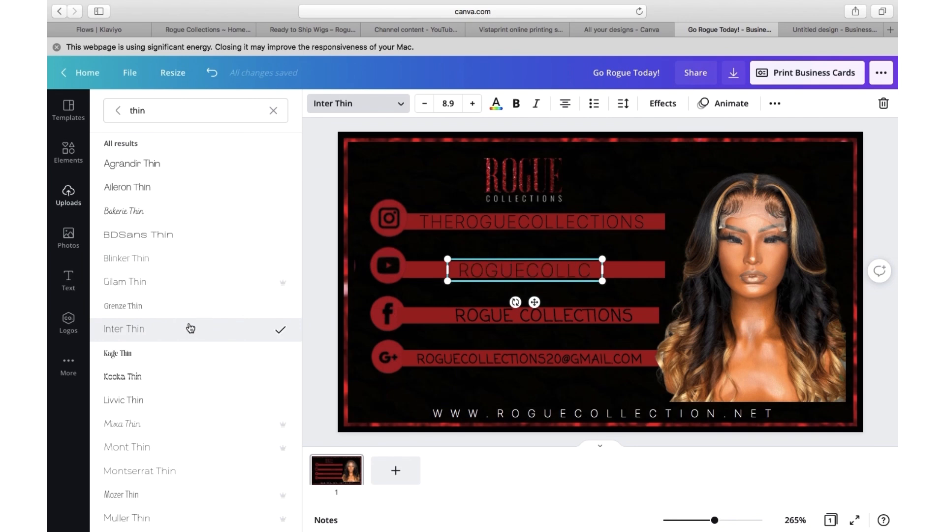
click(475, 310)
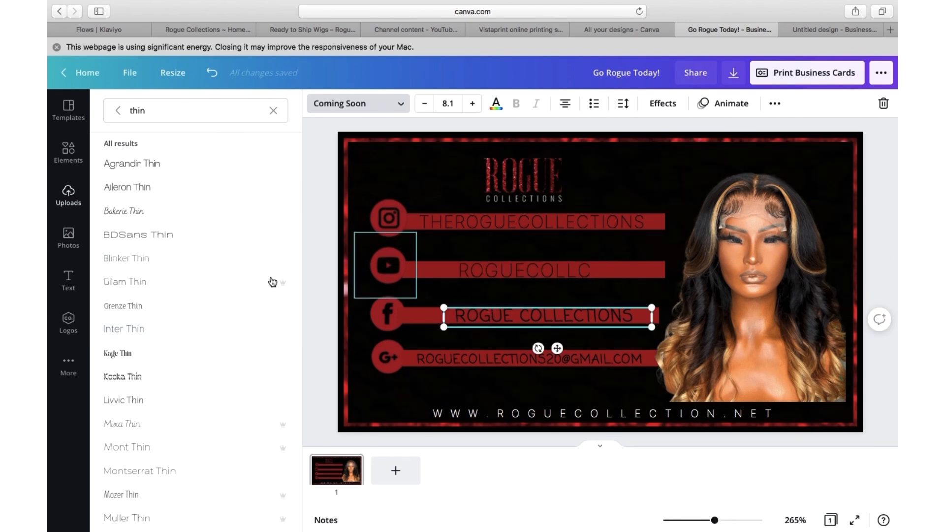
click(169, 331)
click(530, 358)
click(174, 335)
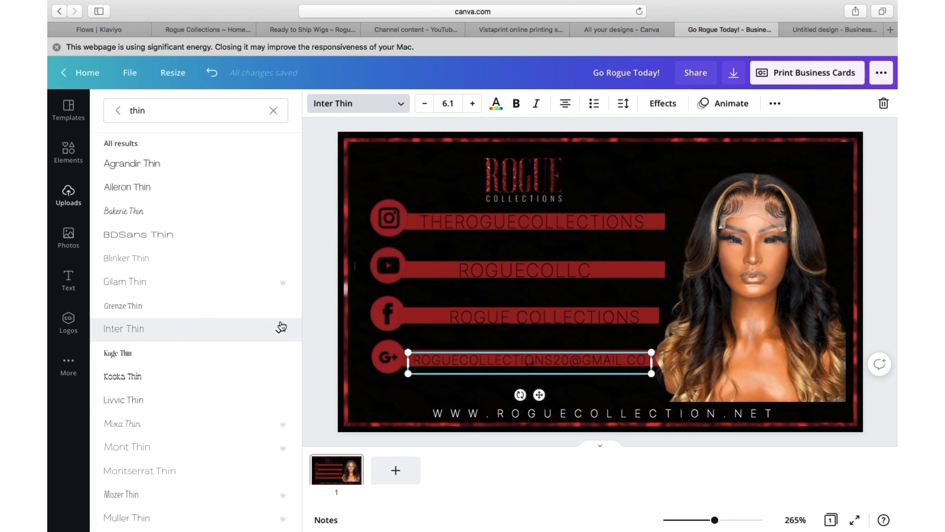
Step: Replace the text on the YouTube strip with ITSLOUXOXO
click(467, 221)
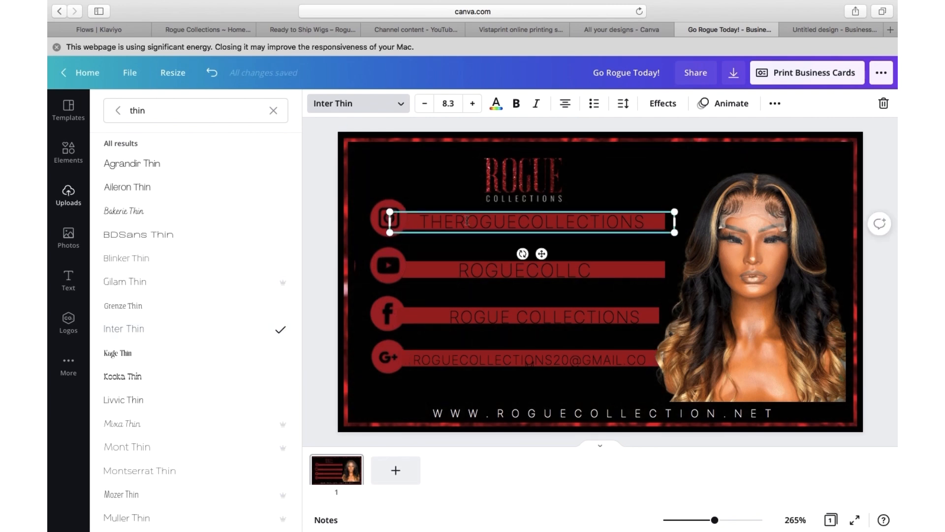
click(497, 269)
double_click(591, 266)
text(ITSLOUXOXO)
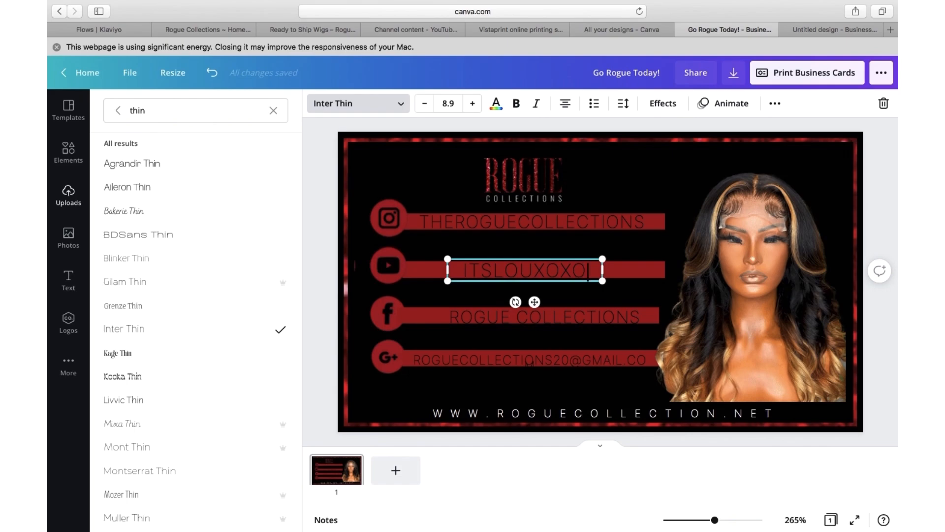
Step: Widen the e-mail text box to fit the whole address, then shrink ROGUE COLLECTIONS and place it at the Facebook strip's icon end
click(511, 357)
drag(652, 363, 659, 366)
click(549, 317)
drag(509, 362, 507, 361)
click(547, 316)
drag(558, 344, 493, 346)
Step: Set the ITSLOUXOXO text to size 6.1 and place it on the YouTube strip right beside the icon
click(524, 274)
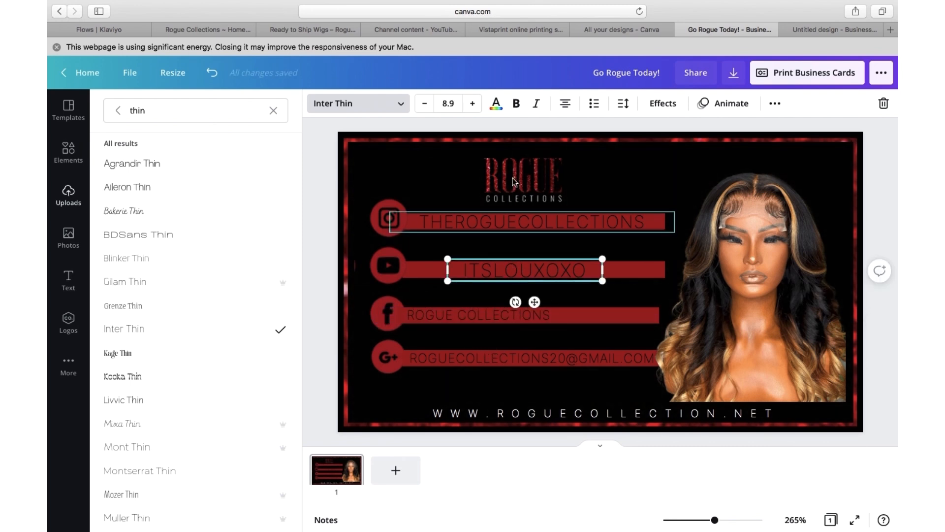
click(449, 104)
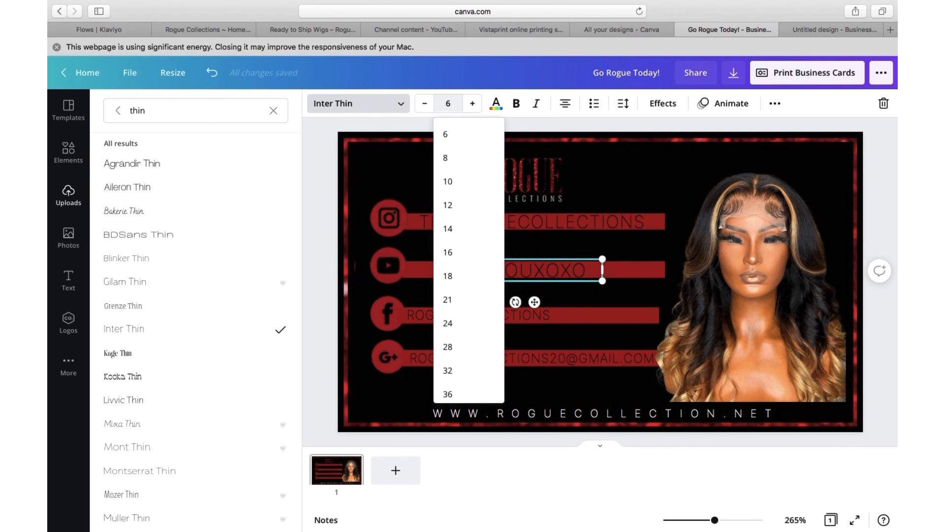
key(Return)
drag(558, 265, 486, 266)
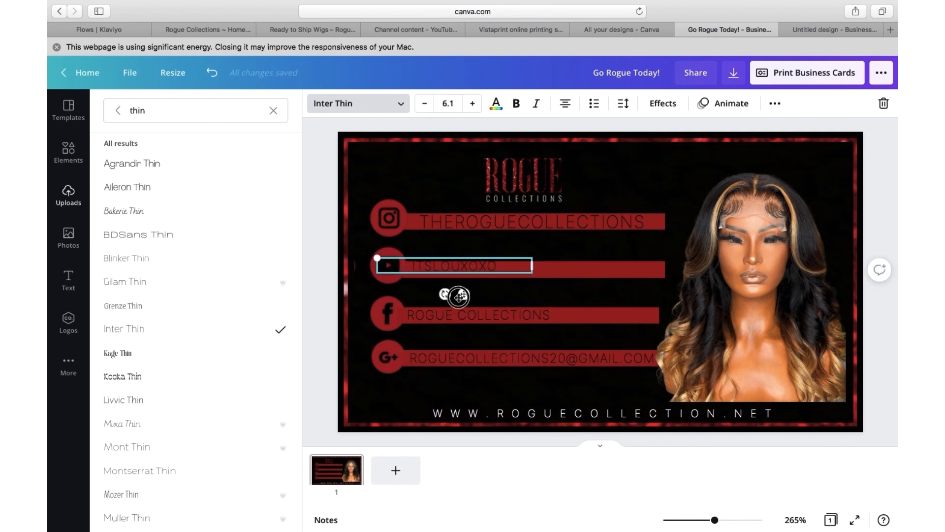
drag(464, 294, 458, 299)
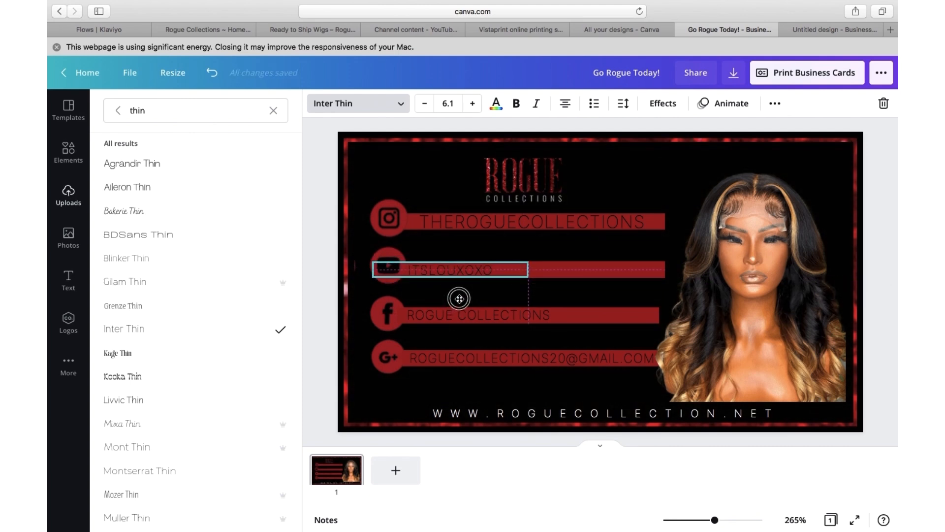
Step: Set the THEROGUECOLLECTIONS text to size 6.1 and place it on the Instagram strip right beside the icon
click(477, 224)
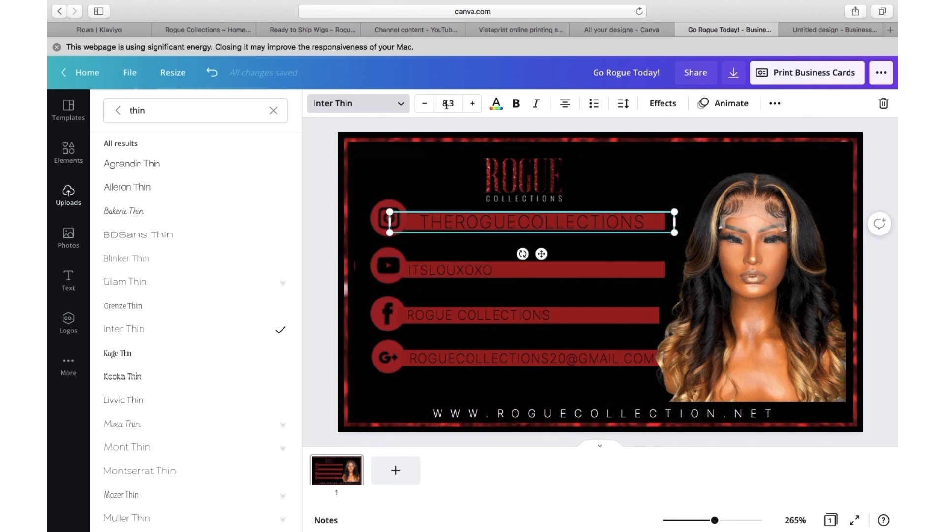
click(457, 105)
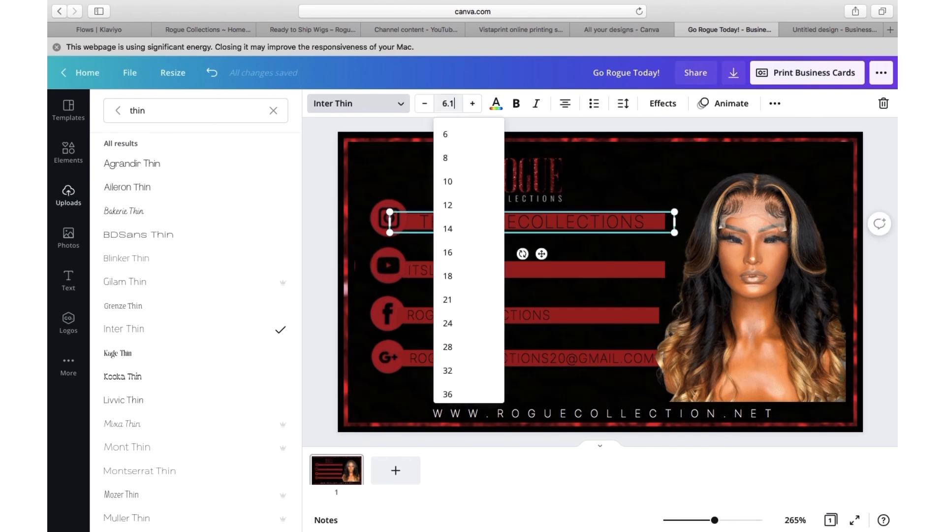
text(6.1)
key(Return)
drag(541, 253, 503, 255)
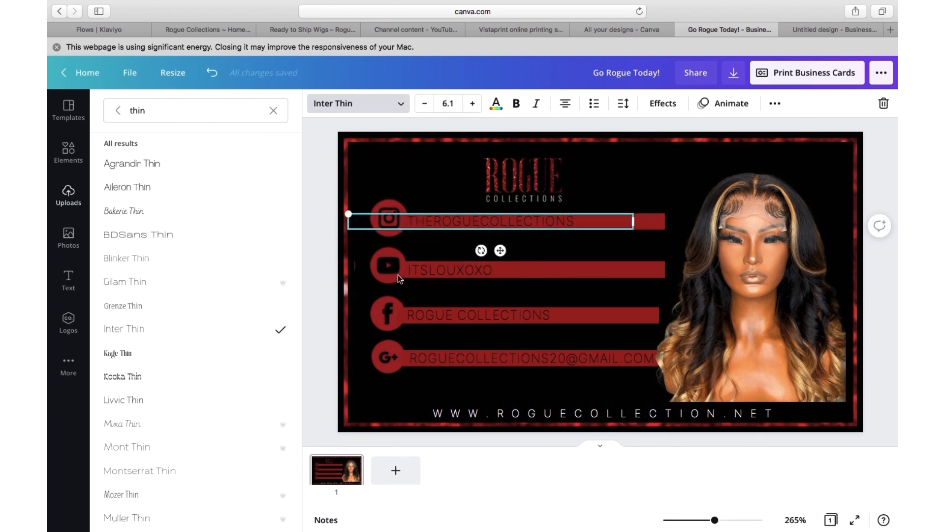
Step: Crop the outer edge of the YouTube icon image to remove the stray red mark beside it
click(365, 262)
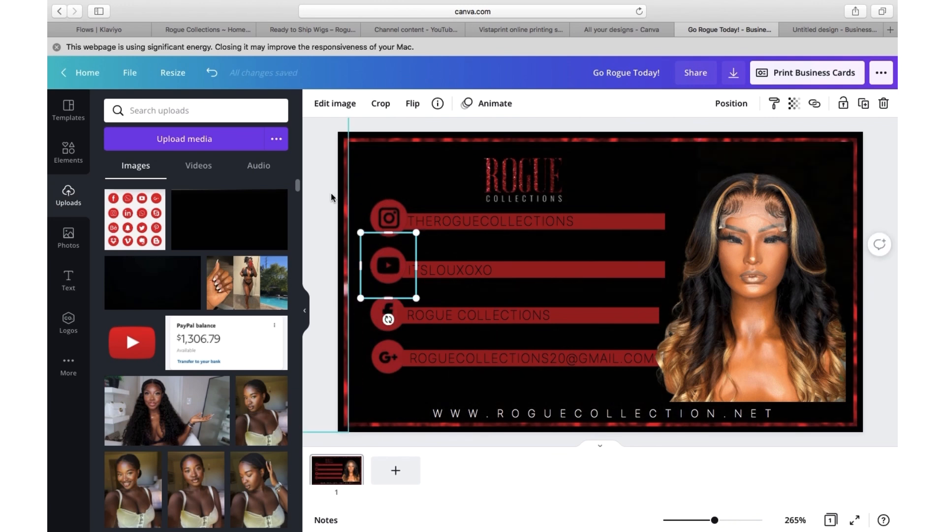
click(323, 222)
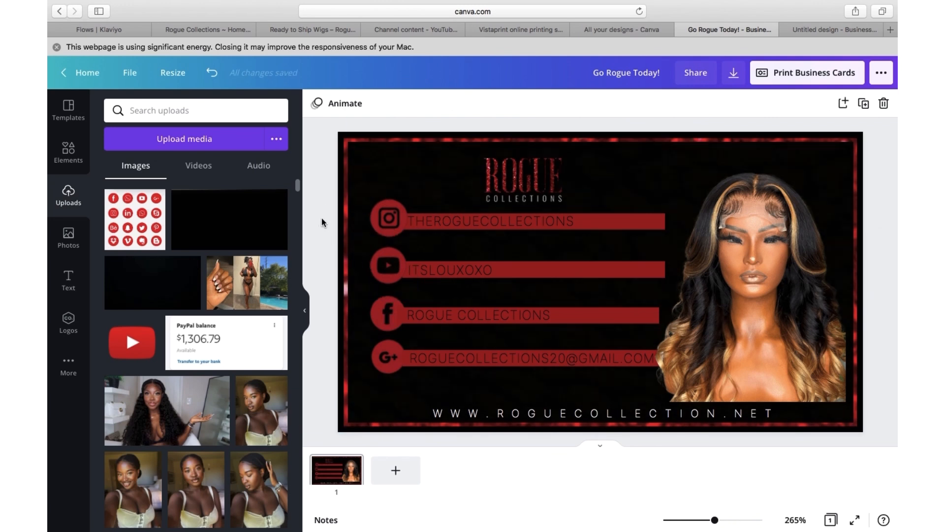
click(632, 224)
mouse_move(632, 224)
mouse_down()
mouse_move(604, 224)
mouse_move(632, 227)
mouse_up()
click(637, 170)
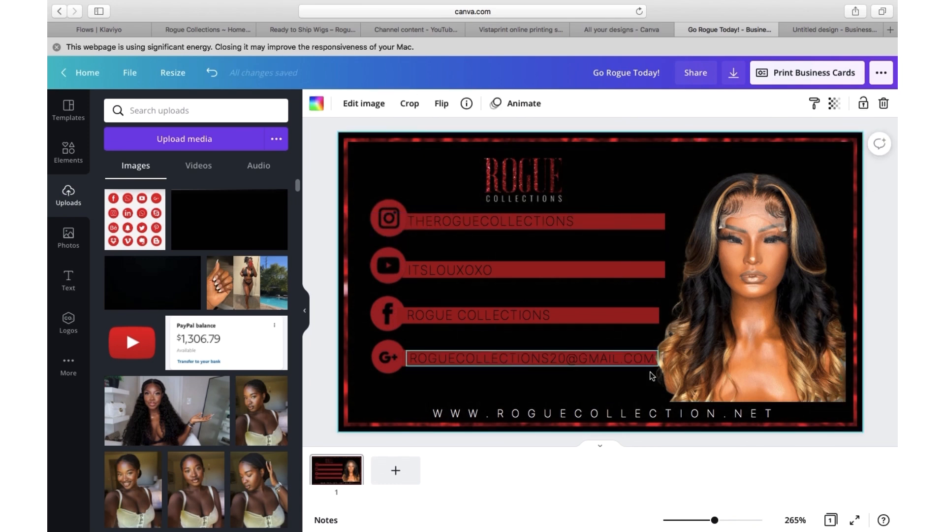
Step: Lengthen the Facebook strip toward the wig photo so its end lines up with the other strips
click(622, 320)
drag(660, 316, 664, 325)
click(438, 334)
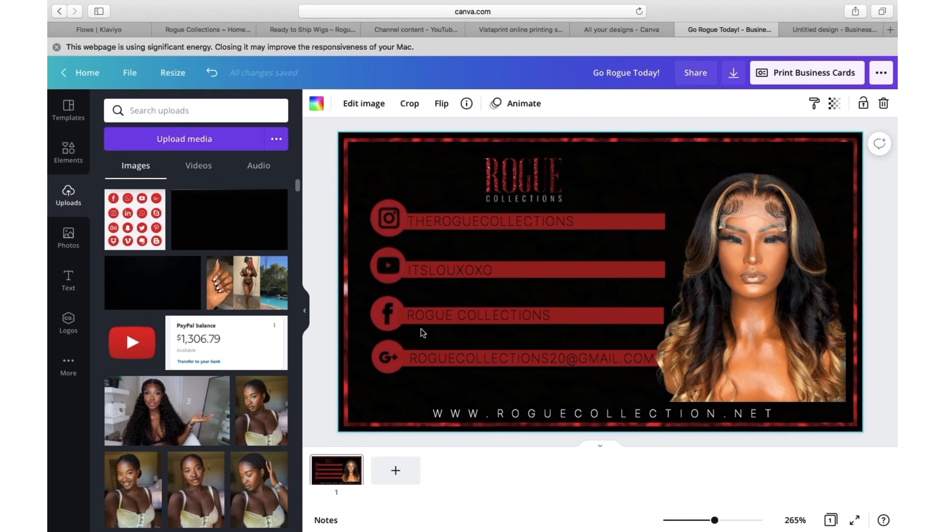
Step: Make the four contact texts on the Instagram, YouTube, Facebook and Google+ strips bold
click(542, 316)
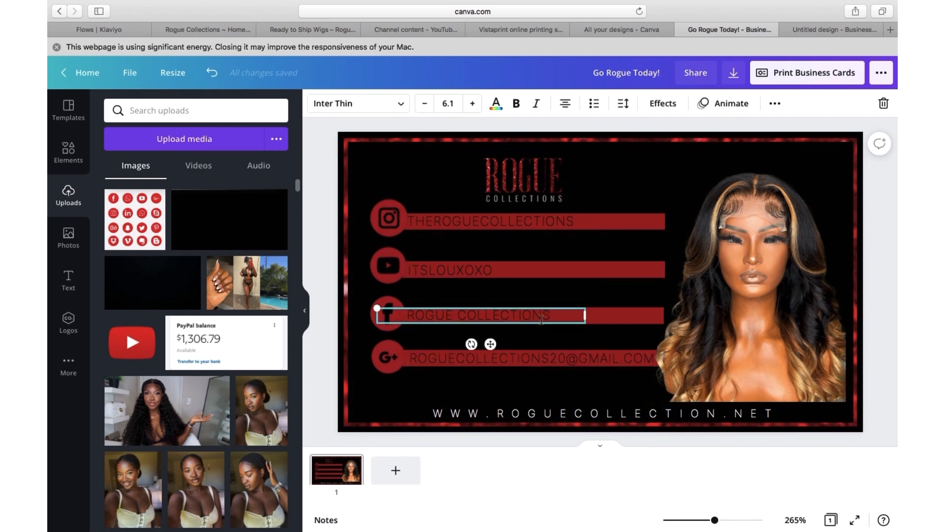
click(516, 103)
click(522, 358)
click(516, 103)
click(492, 221)
click(516, 103)
click(450, 270)
click(516, 104)
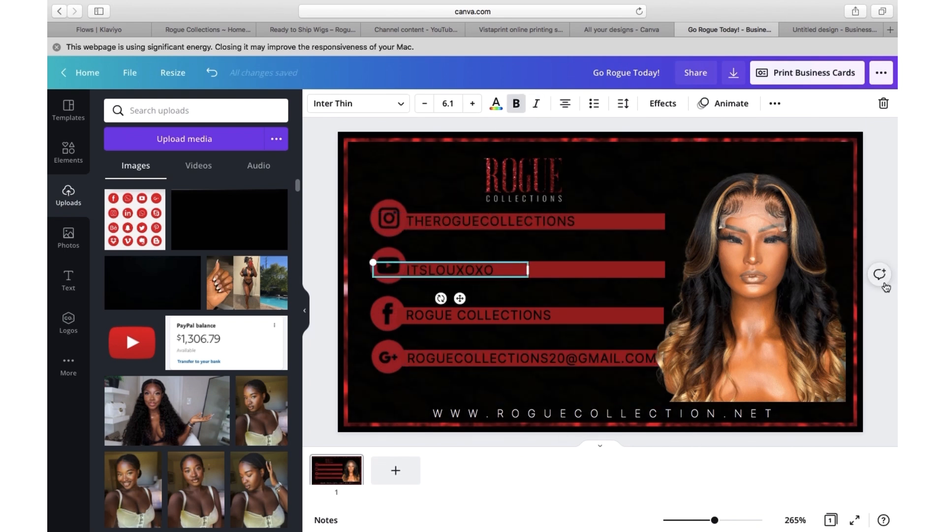
click(512, 439)
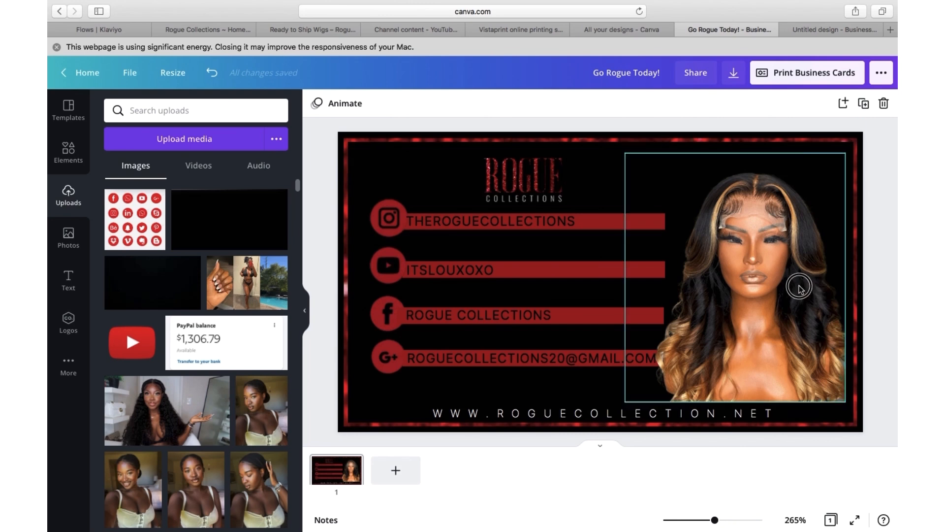
Step: Enlarge the wig photo slightly to about 1.5 by 1.7 and place it against the inner edge of the glitter frame
drag(798, 288, 785, 288)
drag(840, 156, 847, 149)
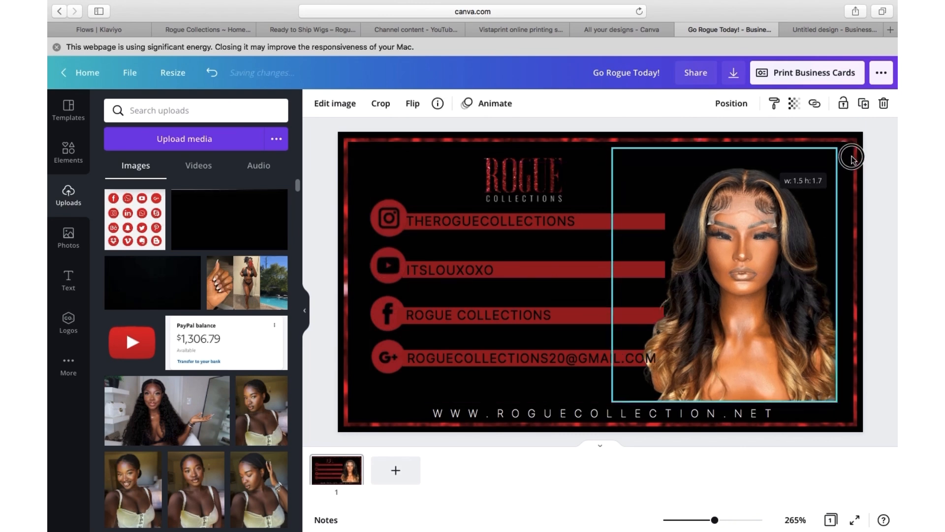
drag(745, 262, 757, 265)
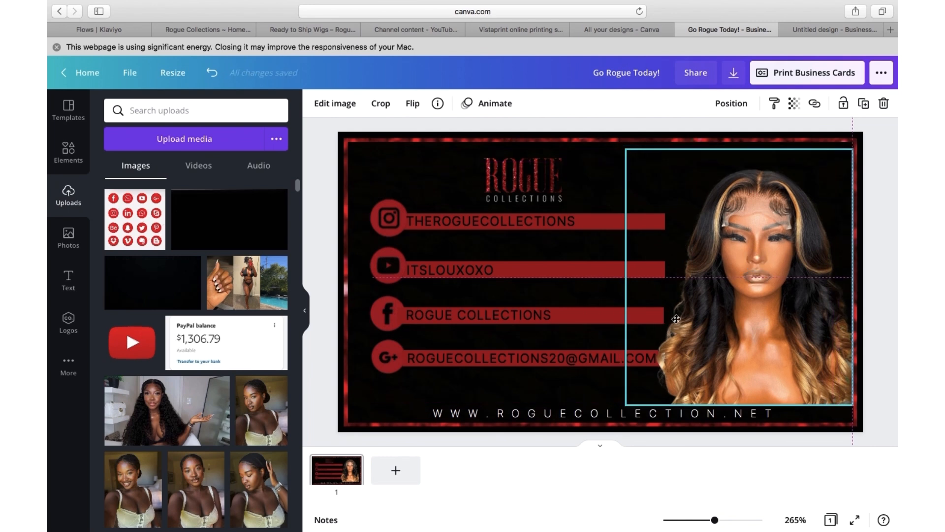
click(630, 447)
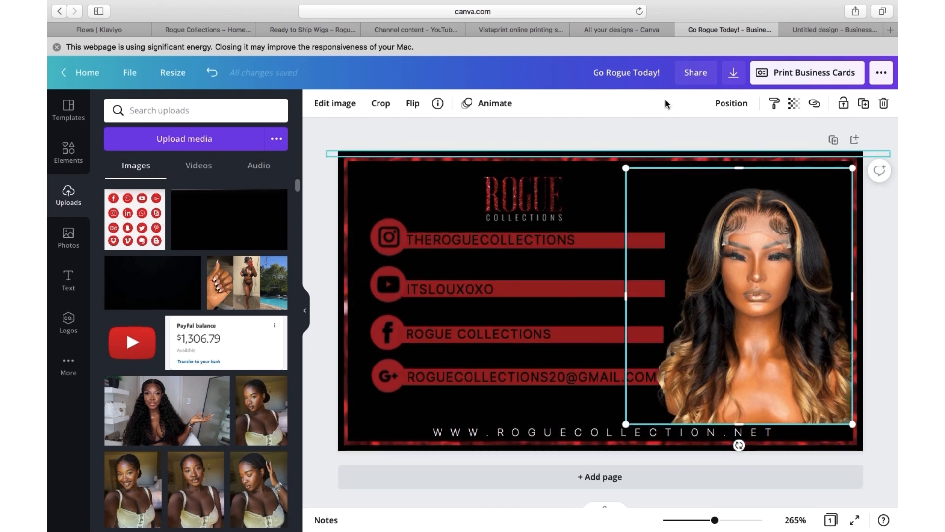
click(688, 140)
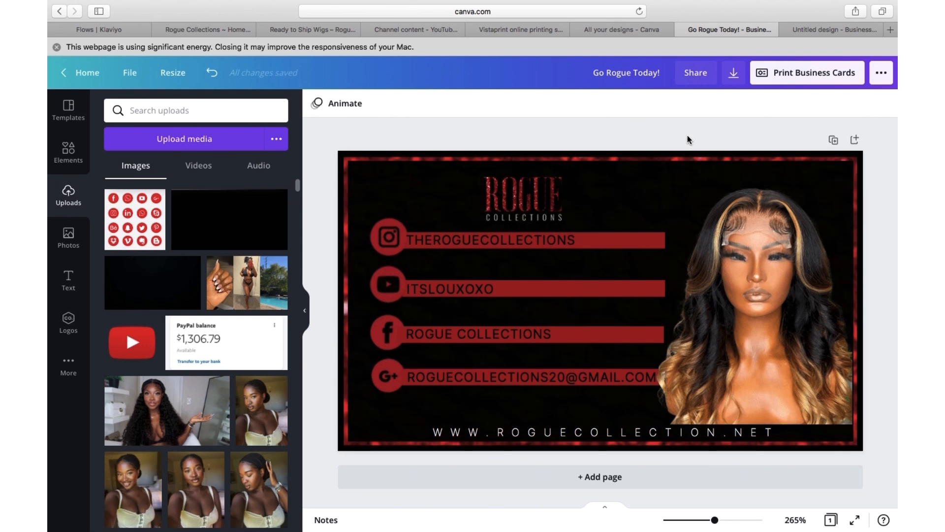
Step: Change the text colour of all four contact lines on the strips to white
click(507, 240)
click(495, 103)
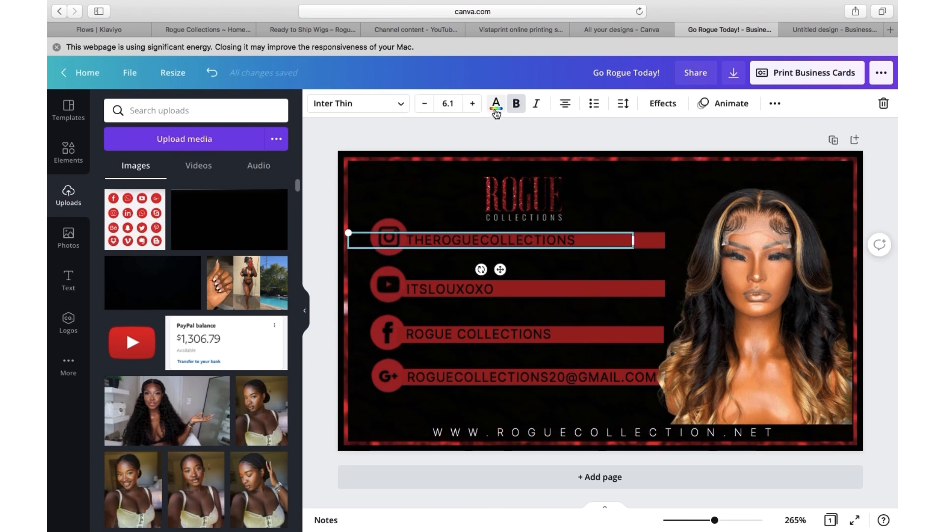
click(211, 165)
click(483, 290)
click(211, 165)
click(478, 334)
click(212, 165)
click(464, 378)
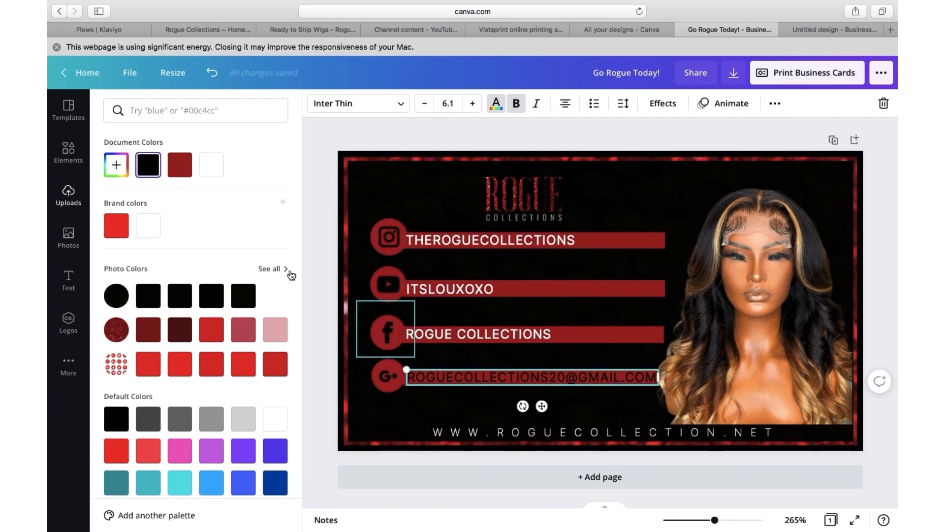
click(211, 165)
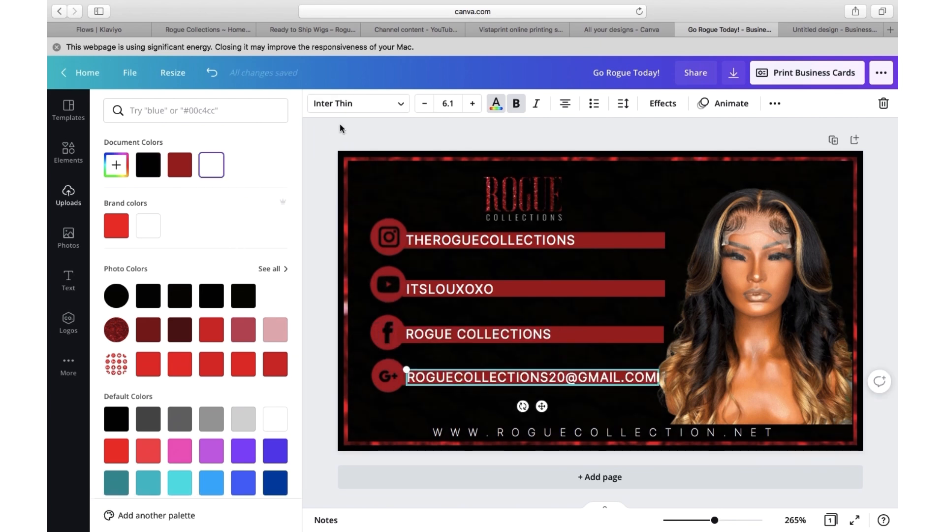
click(319, 143)
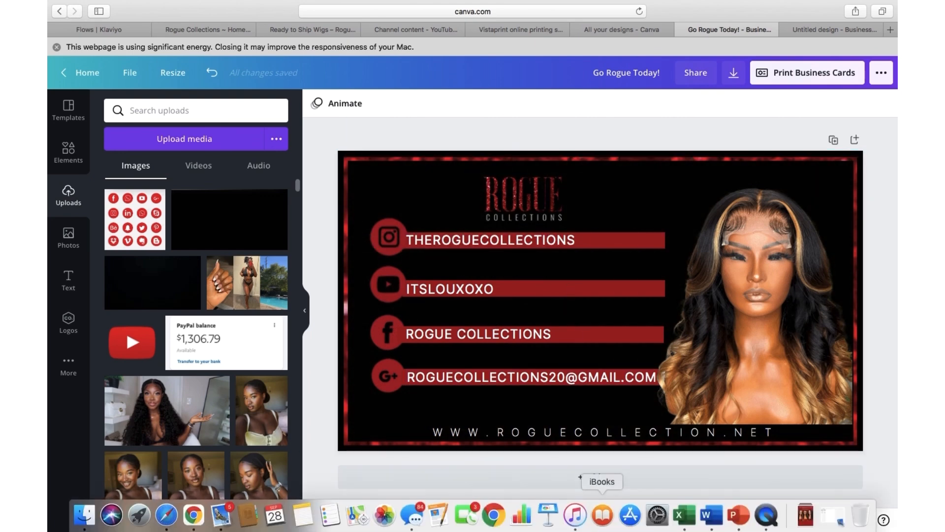
Step: Adjust the Rogue Collections logo image with Clarity at 30 and Saturation at 25
click(543, 201)
click(337, 104)
scroll(210, 358, down, 2)
scroll(210, 358, down, 2)
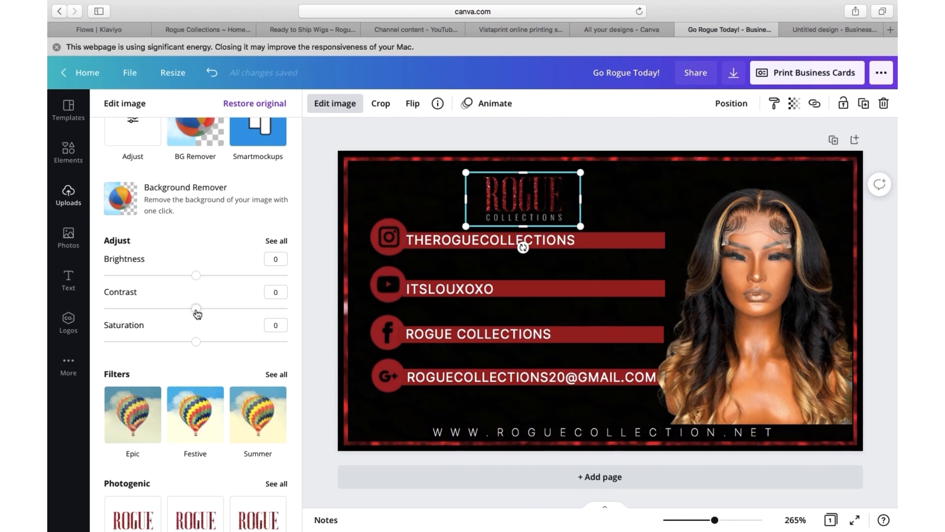
click(274, 242)
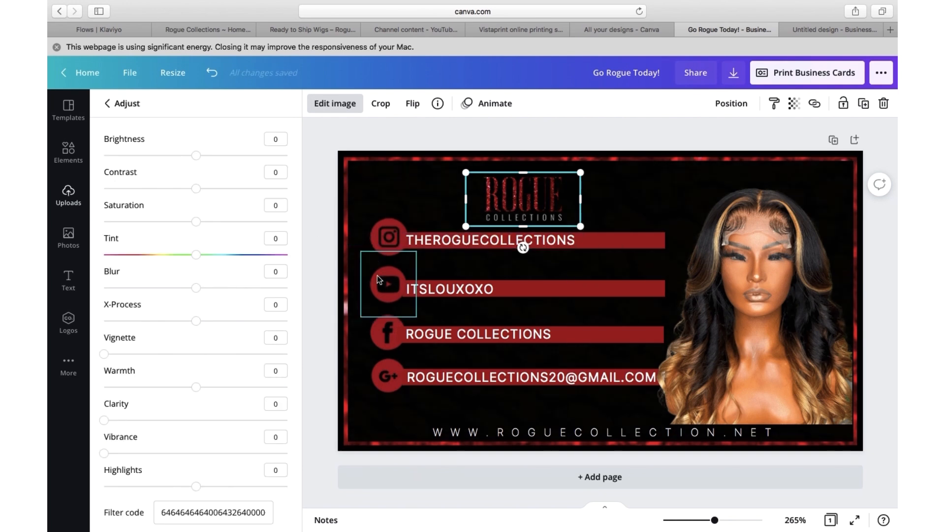
drag(105, 420, 159, 421)
drag(195, 223, 219, 227)
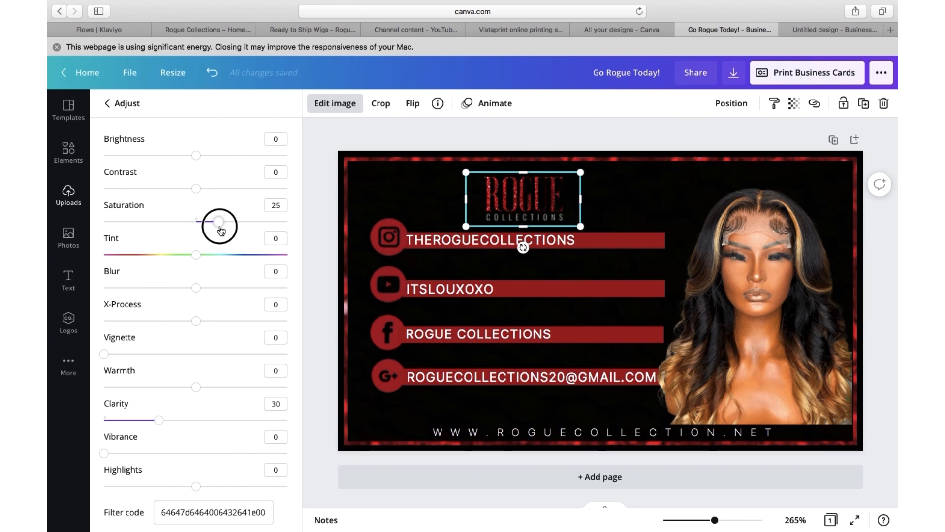
click(354, 139)
Step: Add extra space between the letters of the website address so it stretches across the width of the card
double_click(449, 431)
click(449, 432)
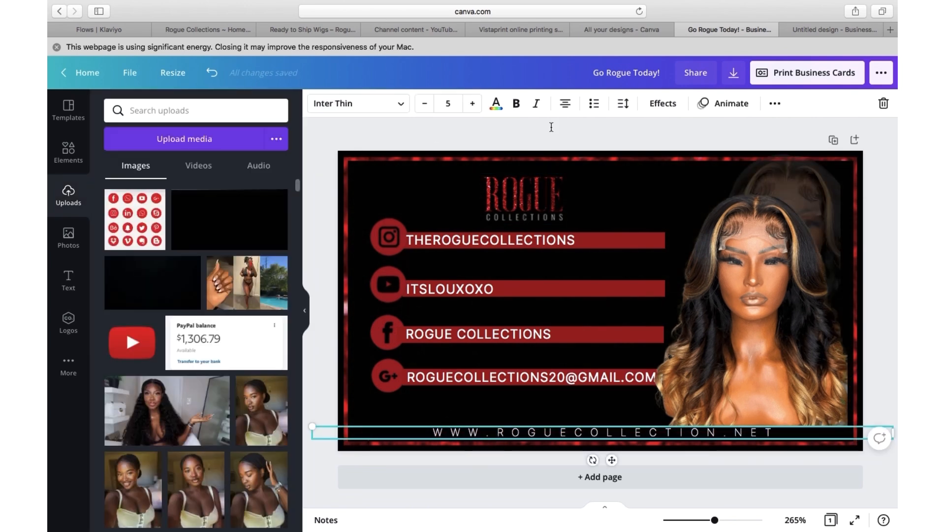
key(Right)
key(Right)
key(Right)
key(Right)
key(Right)
key(Right)
key(Right)
key(Right)
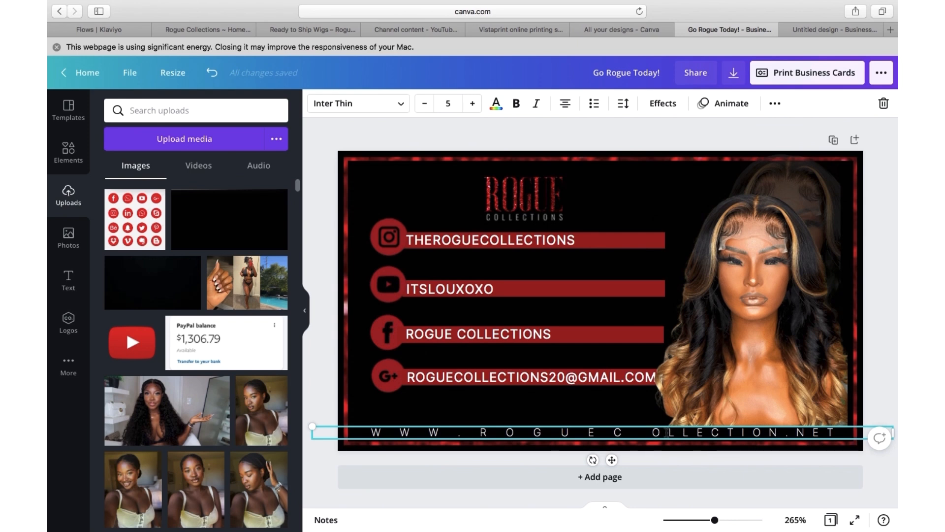
key(Right)
key(Right)
key(Right)
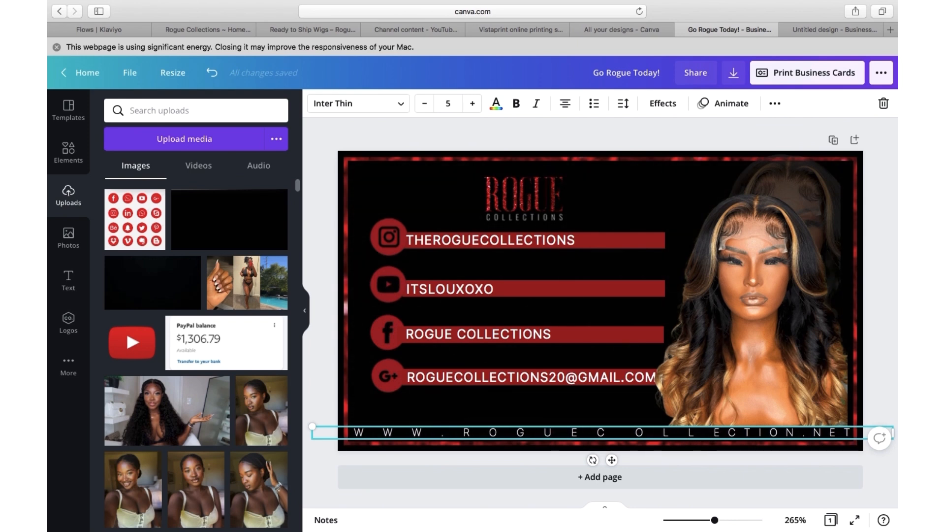
key(Right)
key(Right)
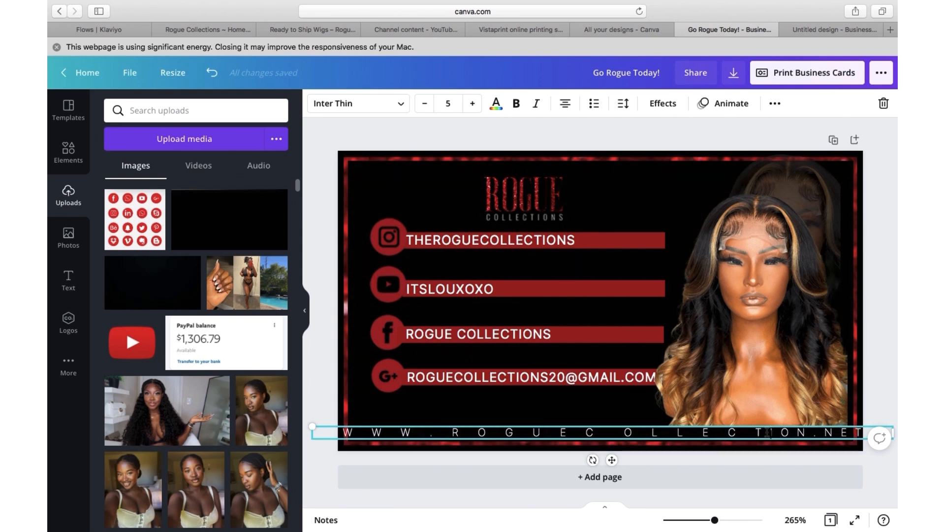
key(Right)
key(Right)
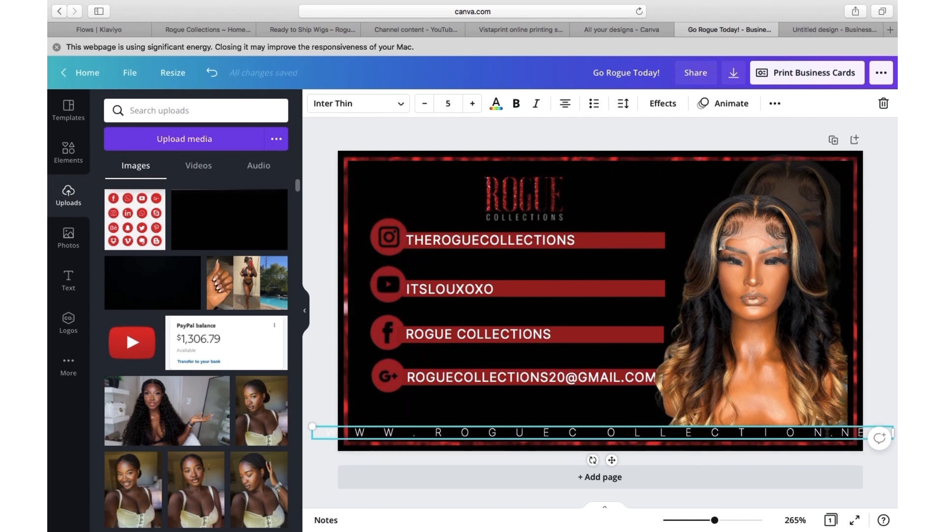
key(Right)
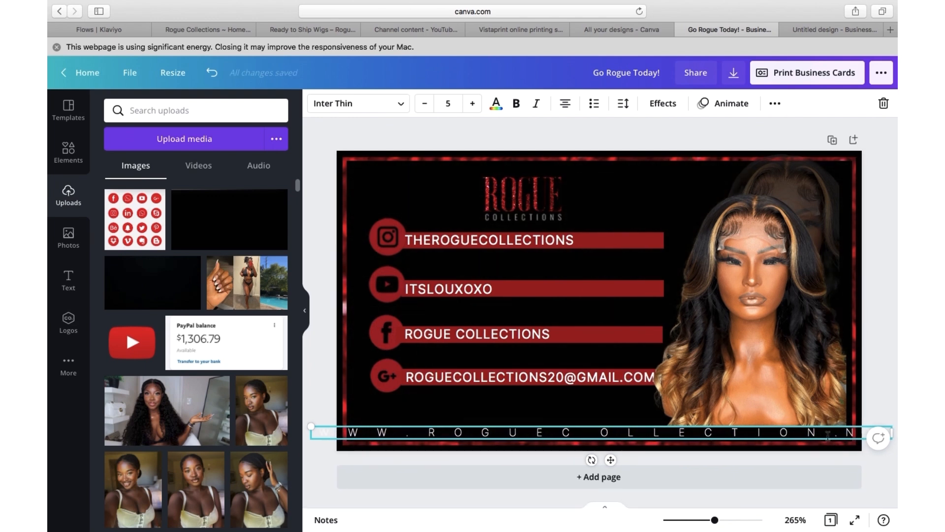
Step: Scale the website address down to size 4 and move it back inside the frame along the card's lower edge
drag(817, 437, 801, 437)
drag(311, 425, 431, 432)
drag(670, 460, 590, 462)
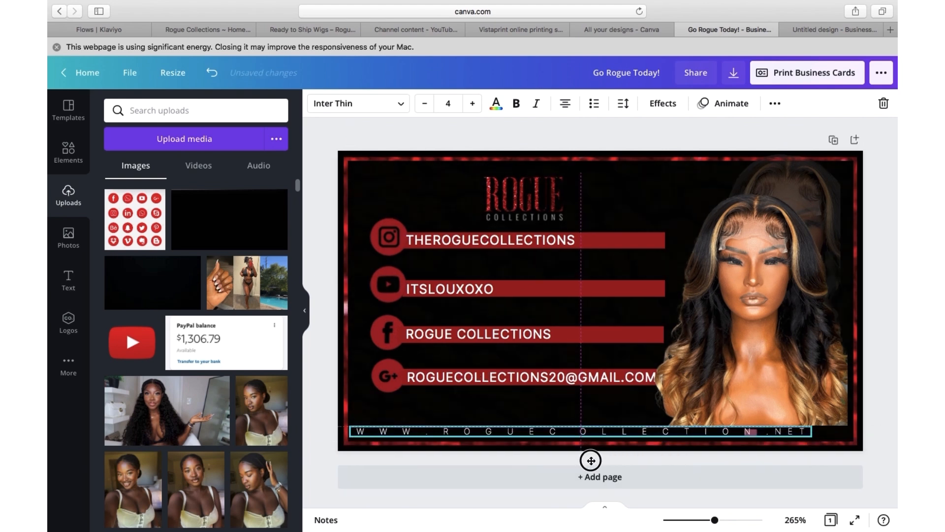
Step: Widen the website text box so the address fits on one line, and align it along the card's lower edge
click(775, 437)
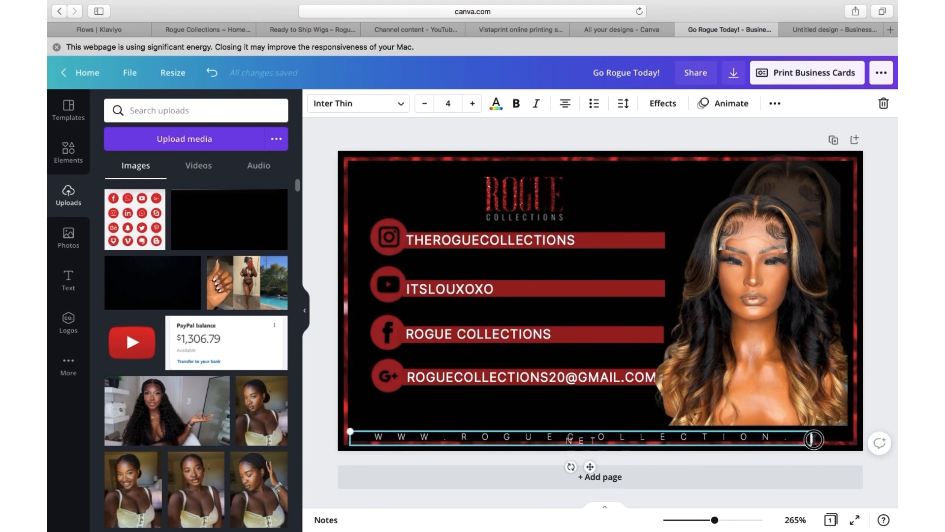
text(.)
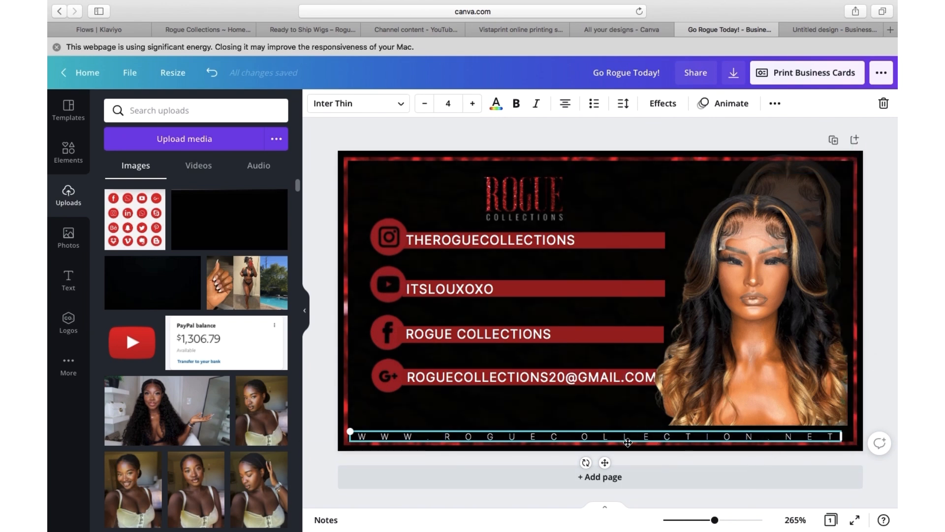
drag(604, 464, 605, 459)
click(635, 456)
click(831, 437)
drag(837, 438, 852, 445)
drag(632, 431, 632, 436)
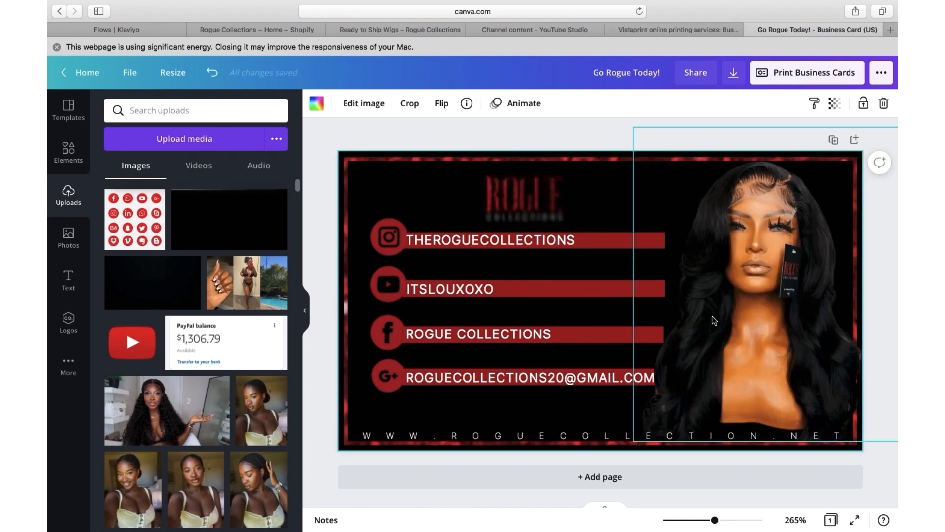
Step: Switch to Vistaprint and start creating a card from the Business Cards page
click(679, 27)
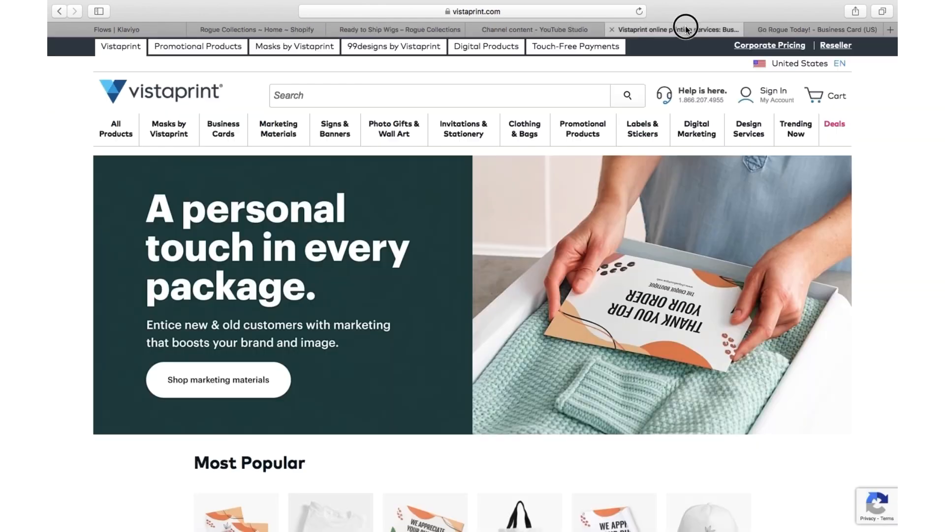
click(223, 128)
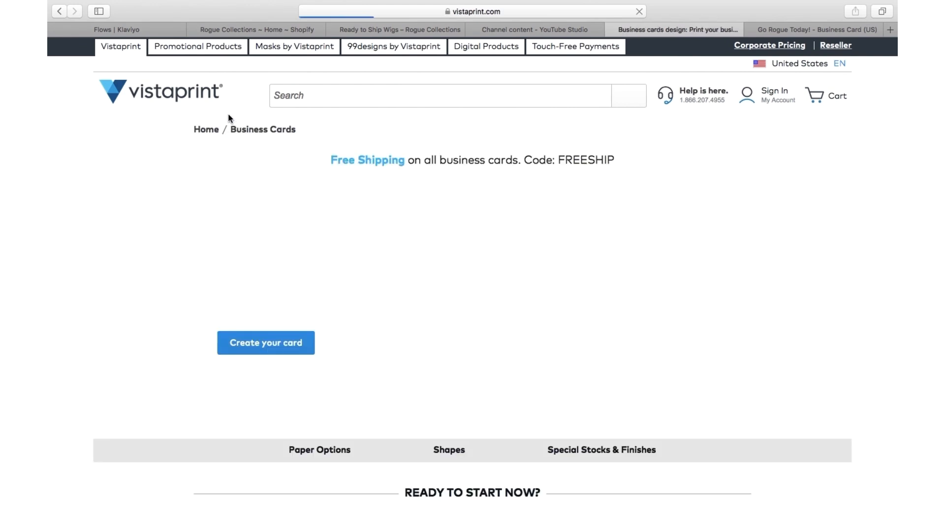
click(263, 348)
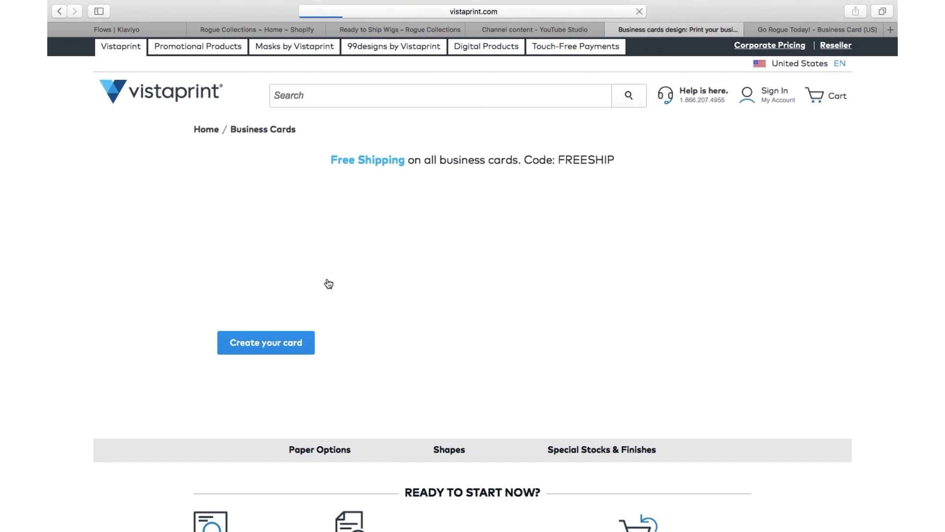
Step: Connect the computer to a different secured Wi-Fi network and reload the Vistaprint page
click(719, 5)
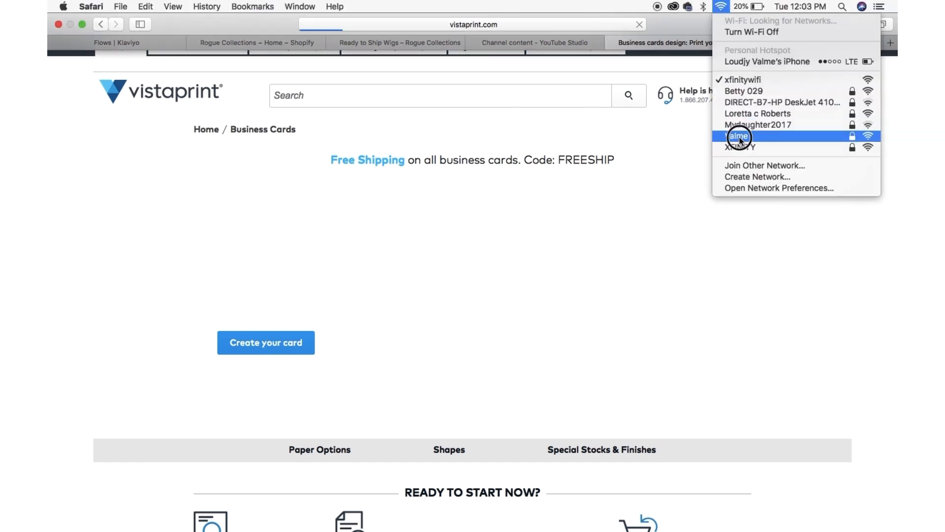
click(798, 132)
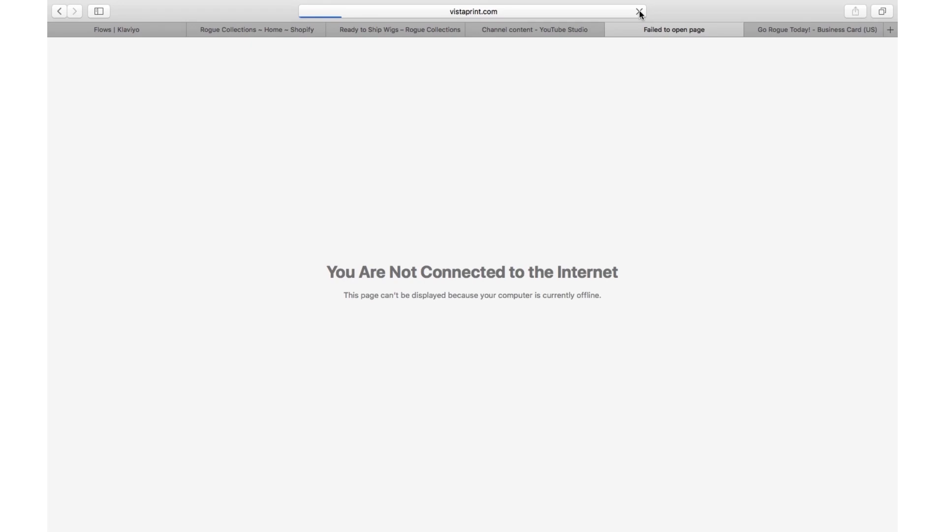
Step: Choose to upload a complete design and proceed with the horizontal standard matte business card format
scroll(424, 255, down, 5)
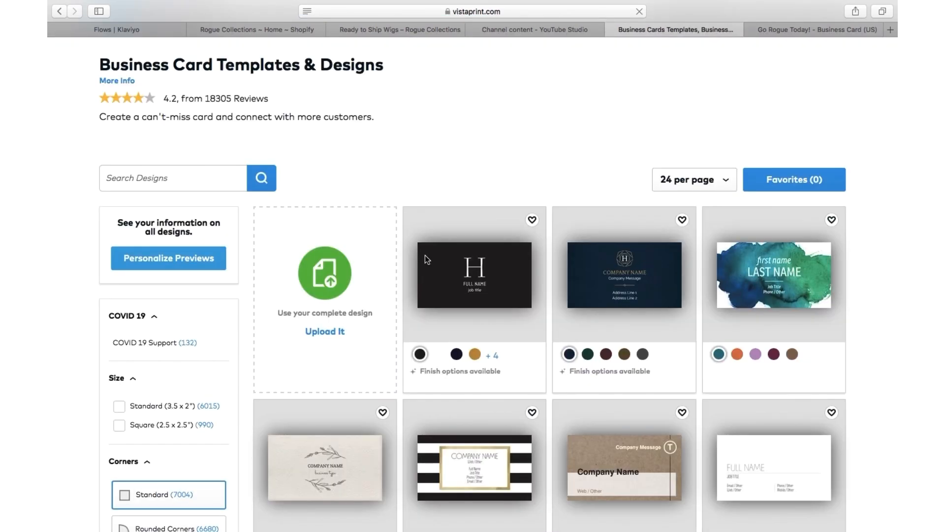
scroll(424, 255, up, 2)
scroll(342, 247, up, 2)
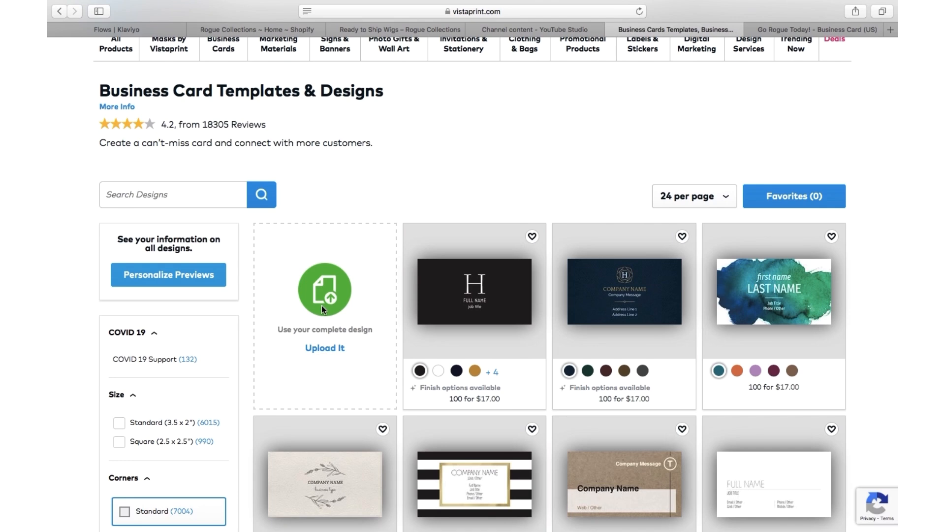
scroll(175, 412, down, 2)
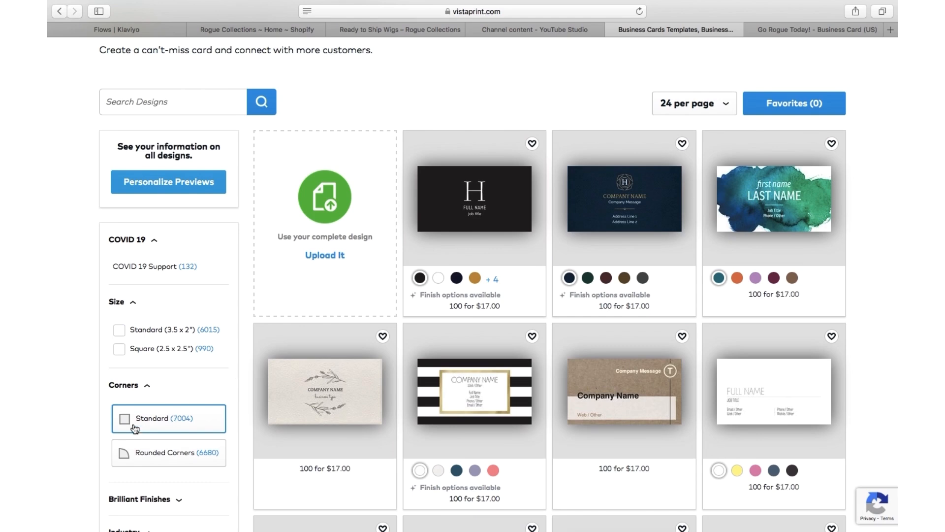
scroll(337, 239, down, 4)
scroll(337, 239, up, 6)
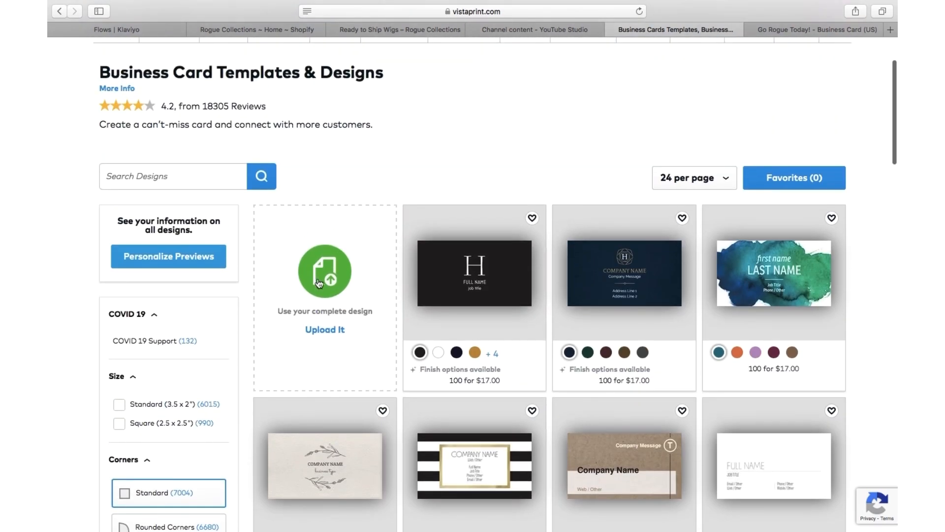
click(383, 249)
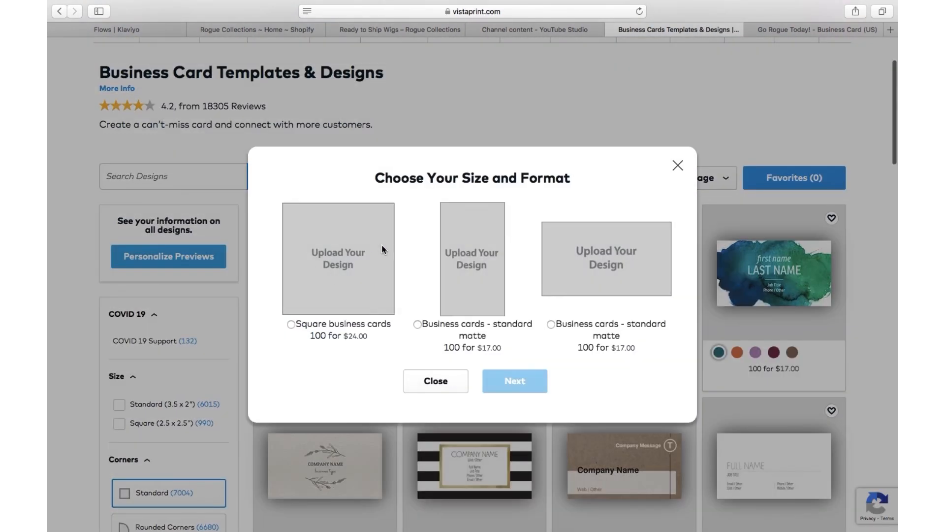
click(552, 324)
click(513, 382)
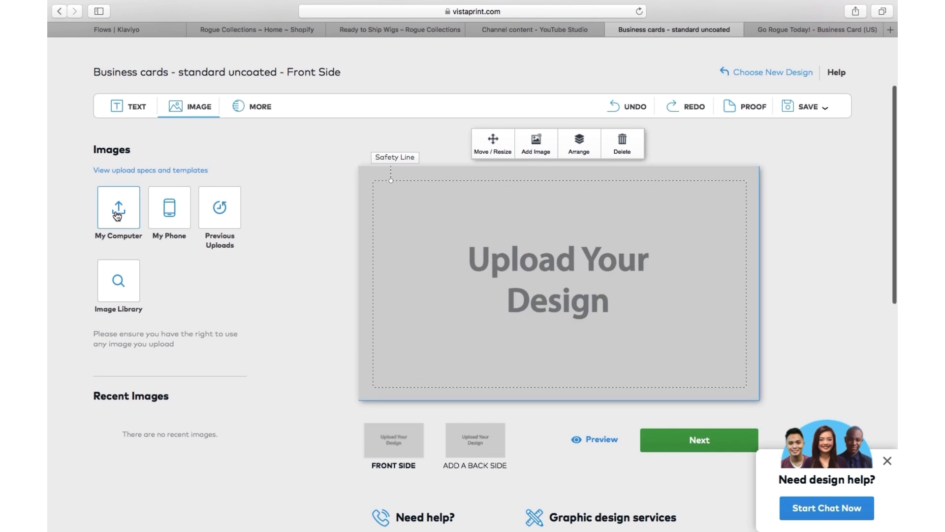
Step: Find the Front Business Card image on the computer and upload it to the card's front side
click(117, 207)
scroll(294, 240, down, 3)
click(634, 49)
text(front)
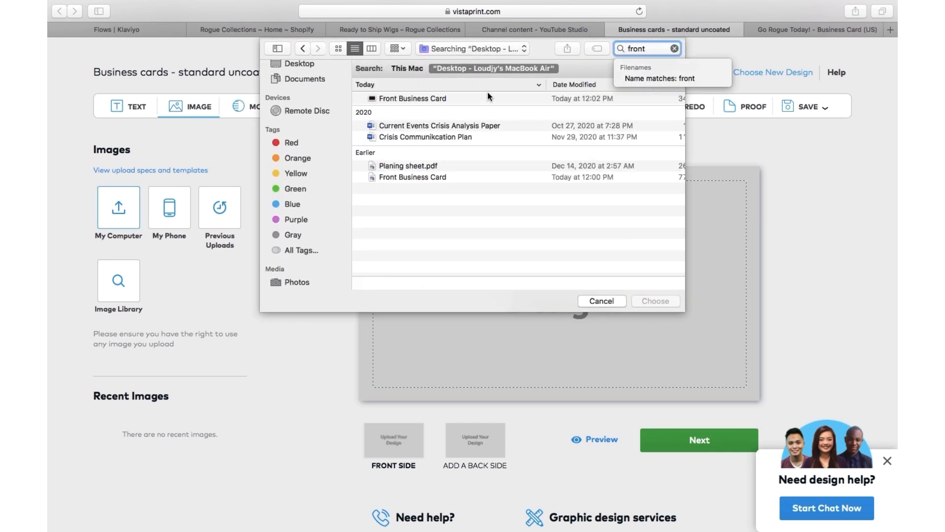
click(394, 97)
click(656, 301)
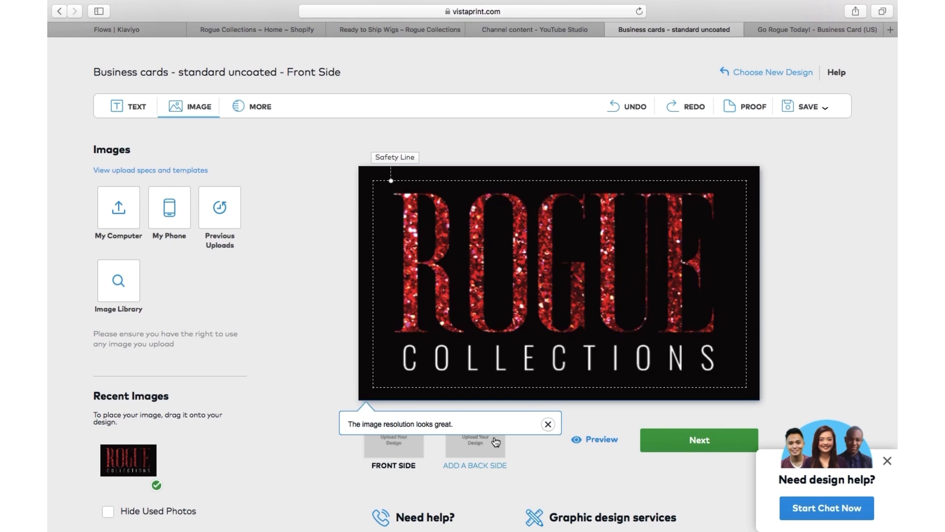
Step: Add a back side to the card and upload the back design file, found by searching the computer for "back"
click(481, 449)
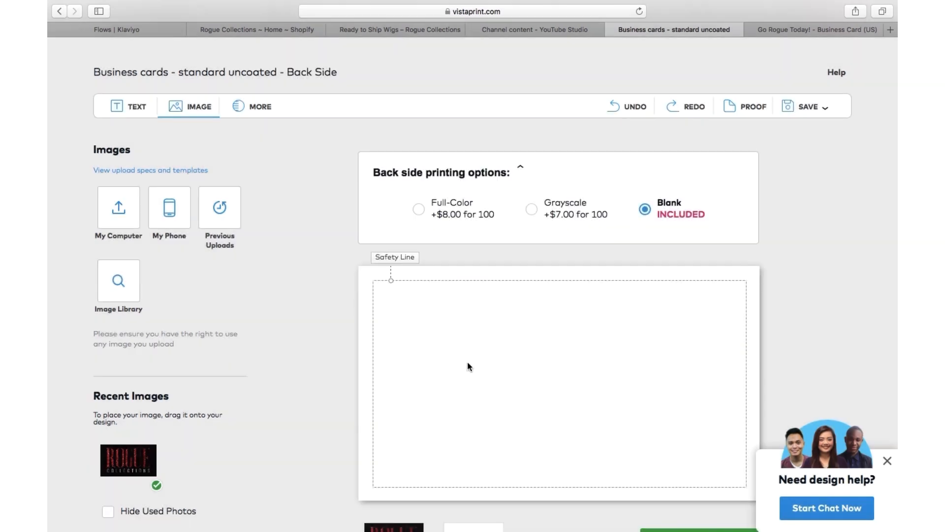
scroll(469, 385, down, 3)
click(119, 132)
click(646, 48)
text(back)
click(566, 109)
click(656, 301)
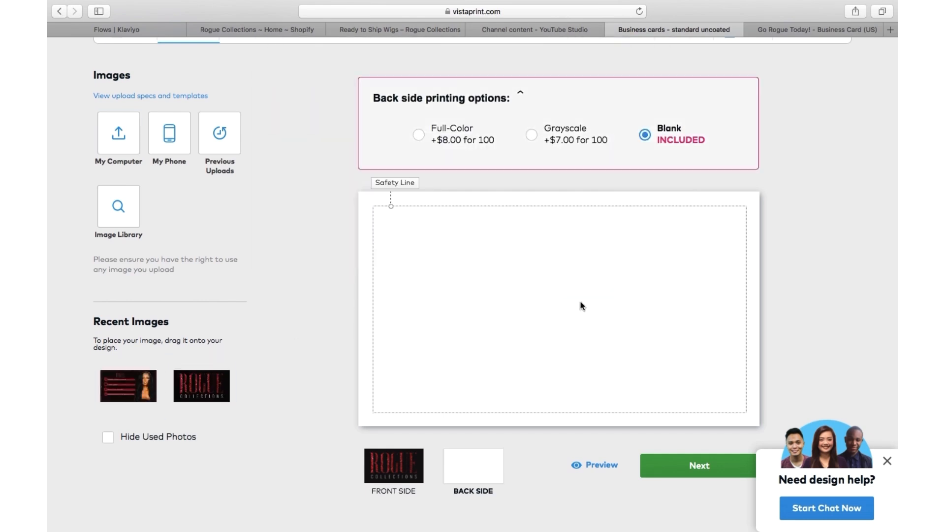
Step: Set back side printing to Full-Color and place the uploaded contact-details image on the card's back
click(444, 134)
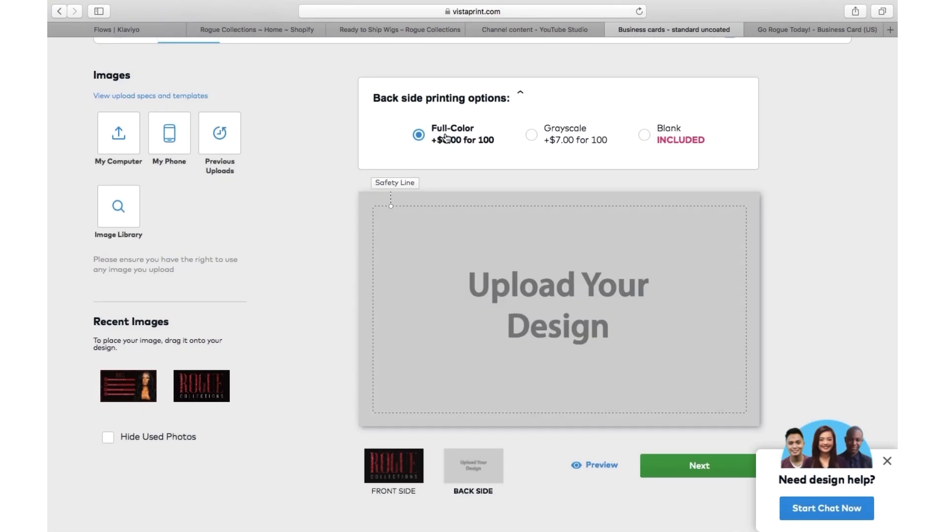
drag(148, 384, 468, 347)
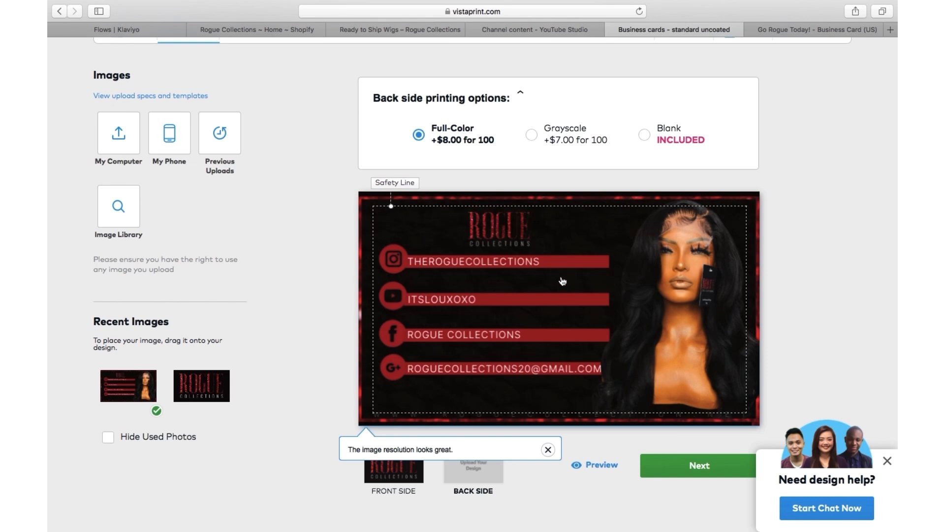
click(549, 449)
scroll(532, 418, down, 3)
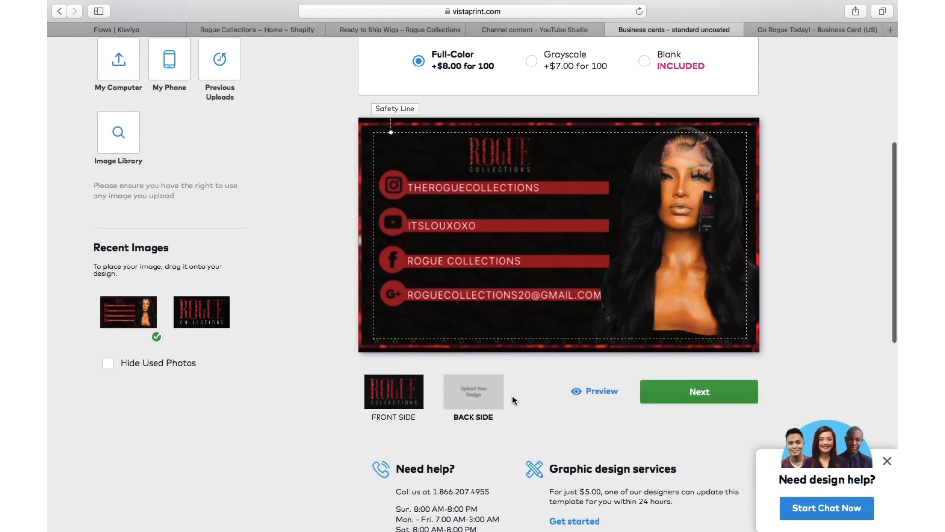
Step: Preview the front of the card, close the preview and return to the back side
click(593, 391)
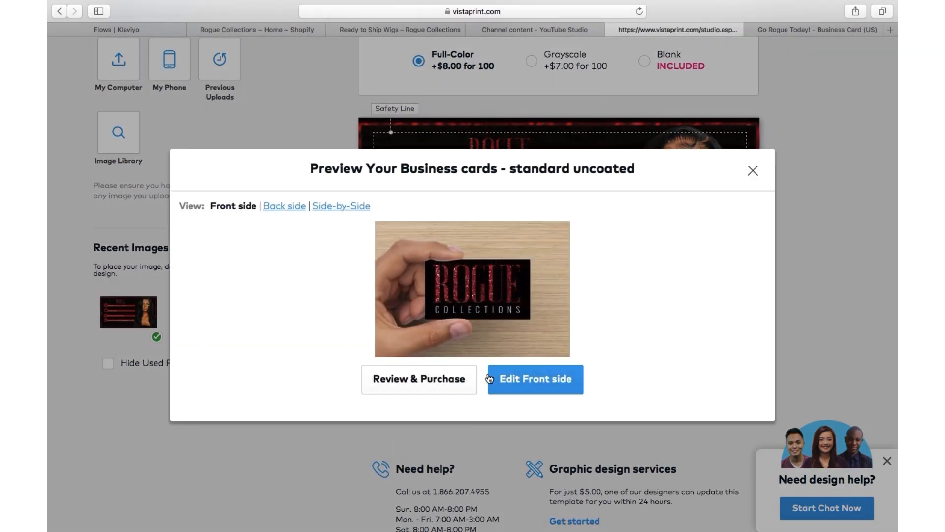
click(752, 171)
click(466, 397)
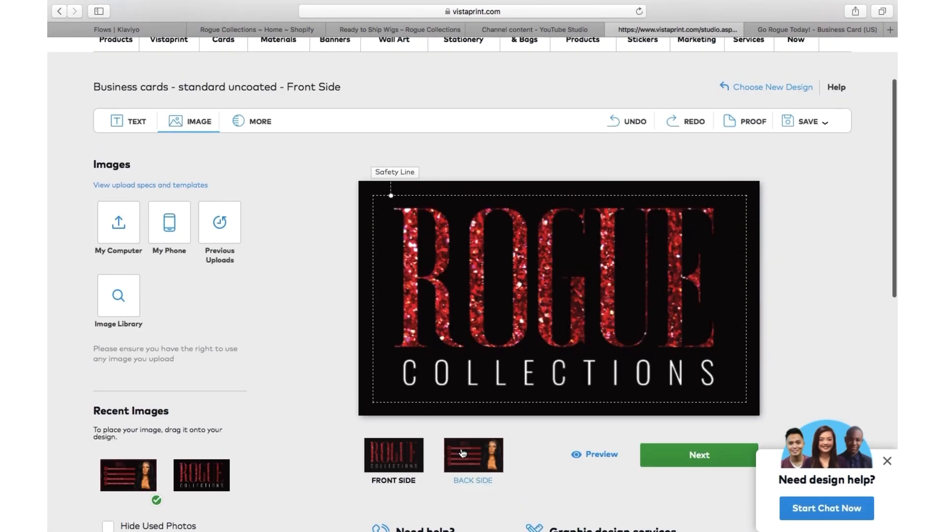
scroll(524, 433, down, 3)
Step: Preview the card's back side and side-by-side views, and examine both printed sides up close
click(591, 395)
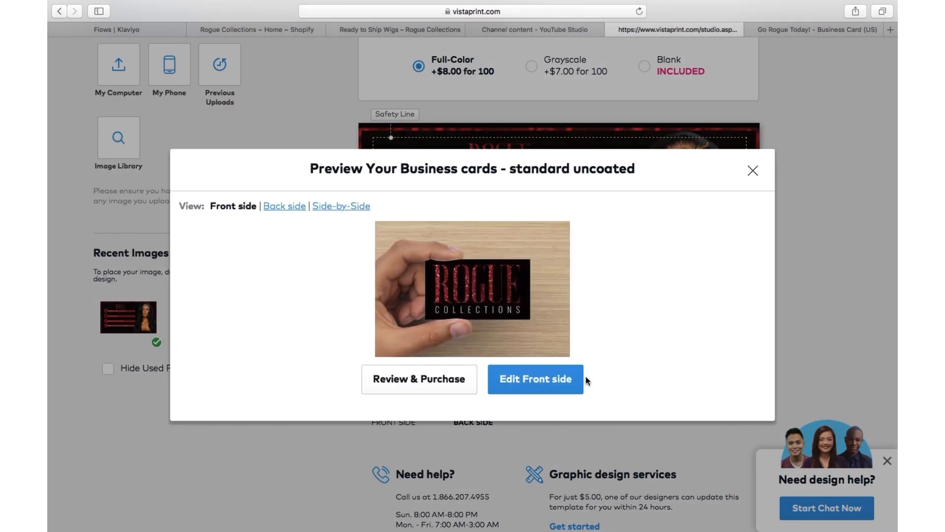
click(350, 207)
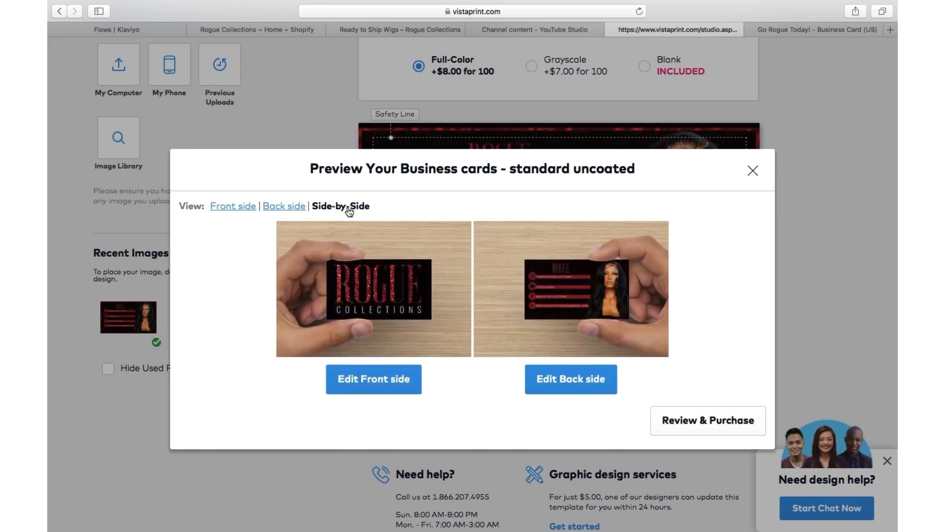
click(291, 206)
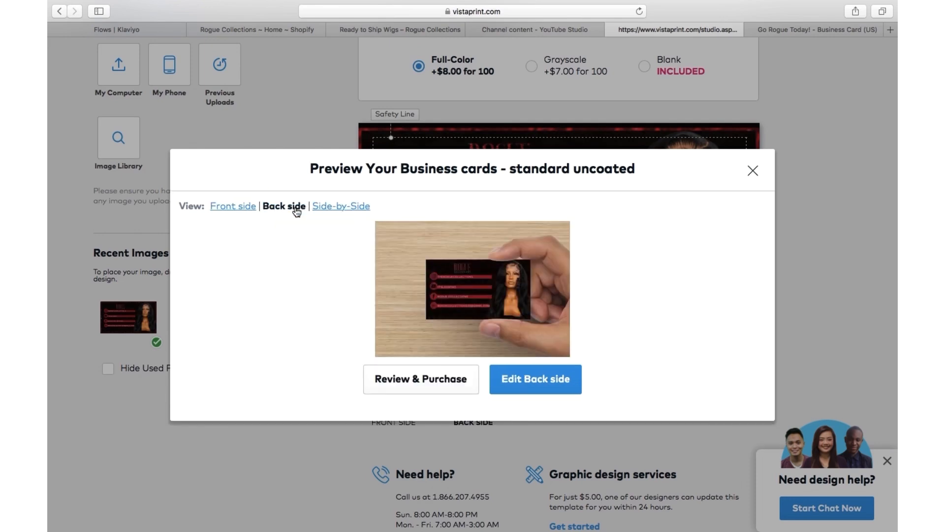
click(329, 209)
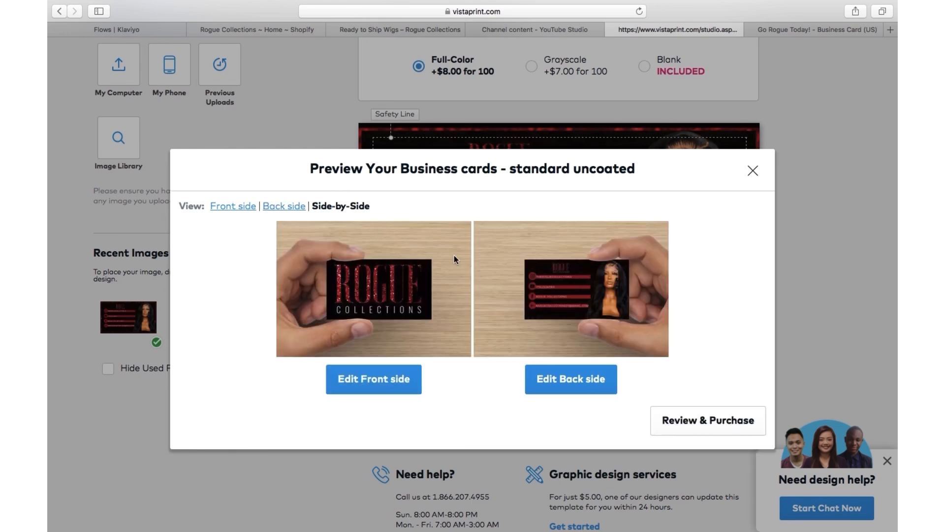
scroll(454, 255, up, 5)
scroll(454, 255, right, 2)
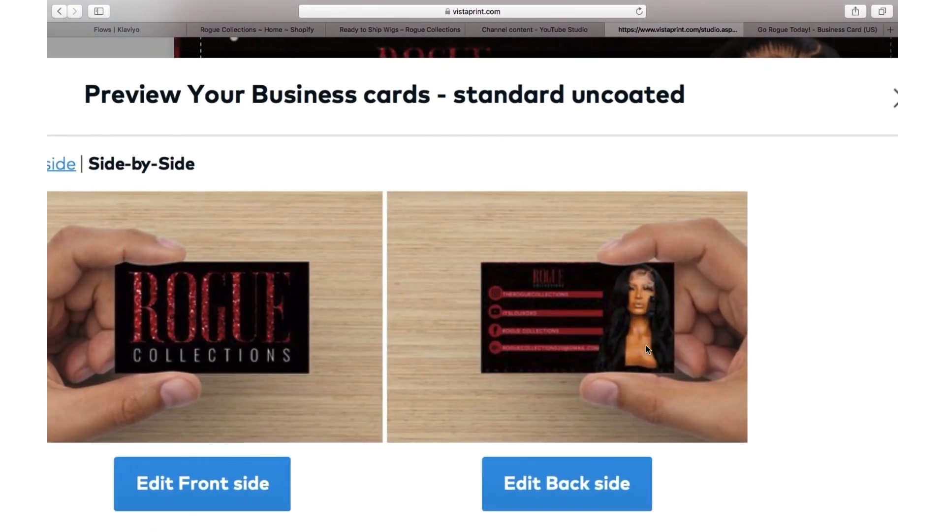
scroll(646, 344, up, 3)
scroll(646, 345, down, 8)
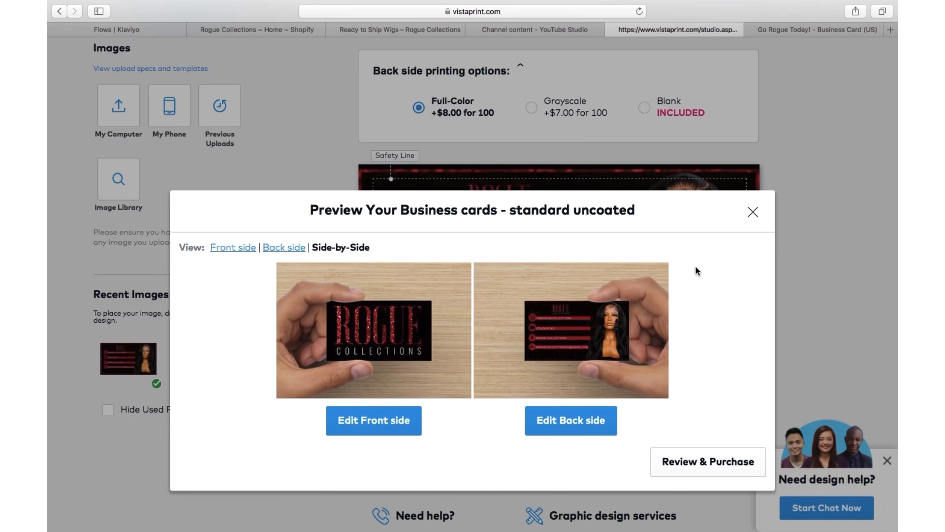
click(750, 212)
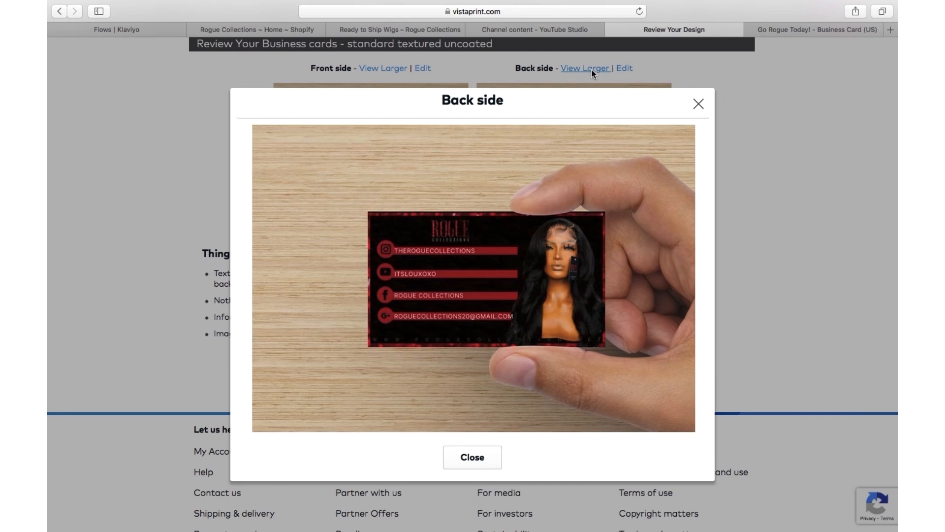
Step: Check the enlarged front and back views, and approve the reviewed design to continue to the final choices
click(698, 105)
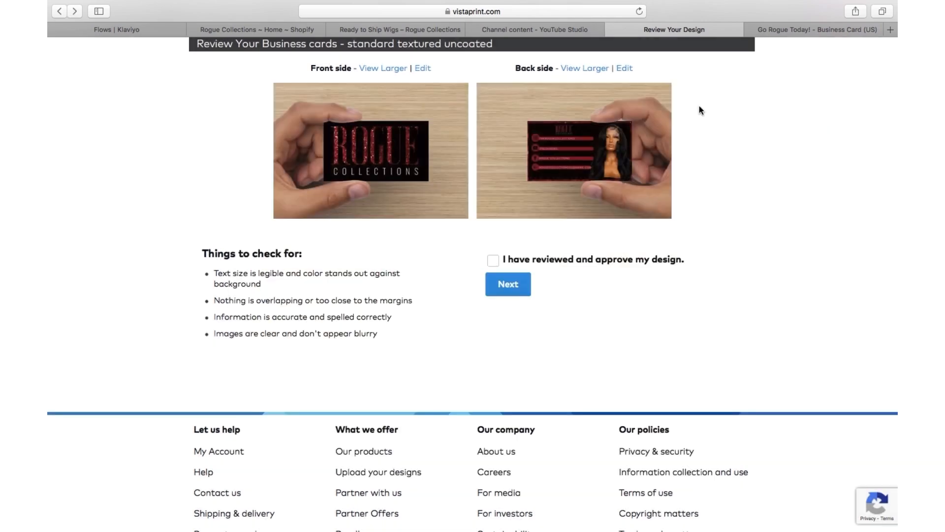
click(383, 68)
click(699, 104)
click(492, 260)
click(500, 283)
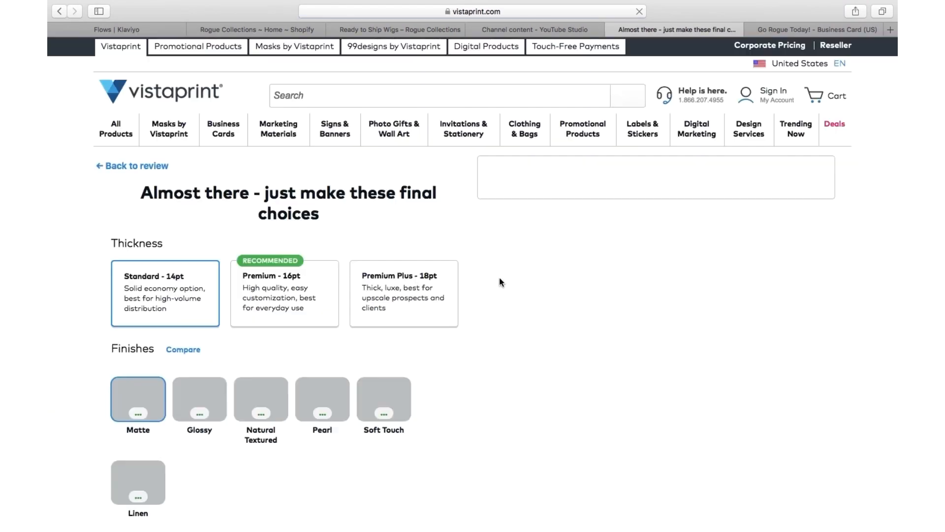
Step: Choose standard corners and the Glossy finish for the standard 14pt cards
scroll(515, 220, down, 1)
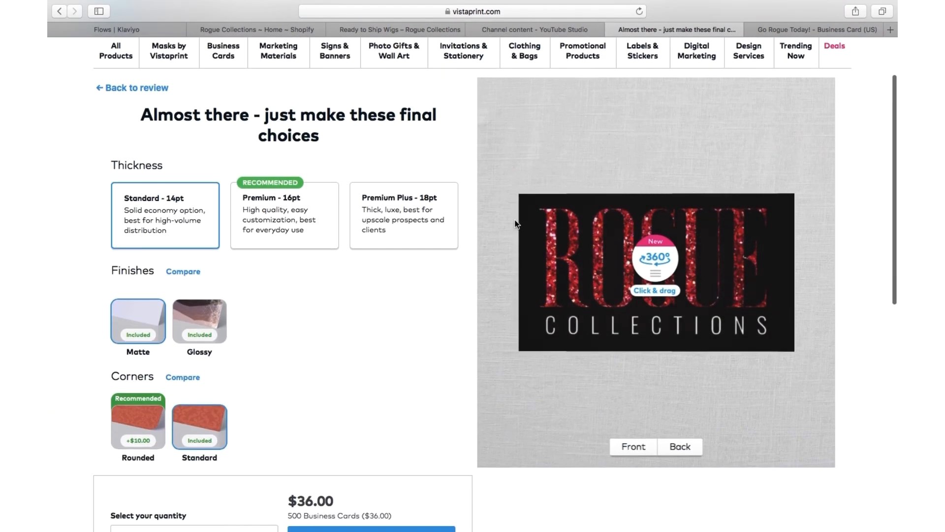
scroll(285, 320, down, 2)
click(224, 359)
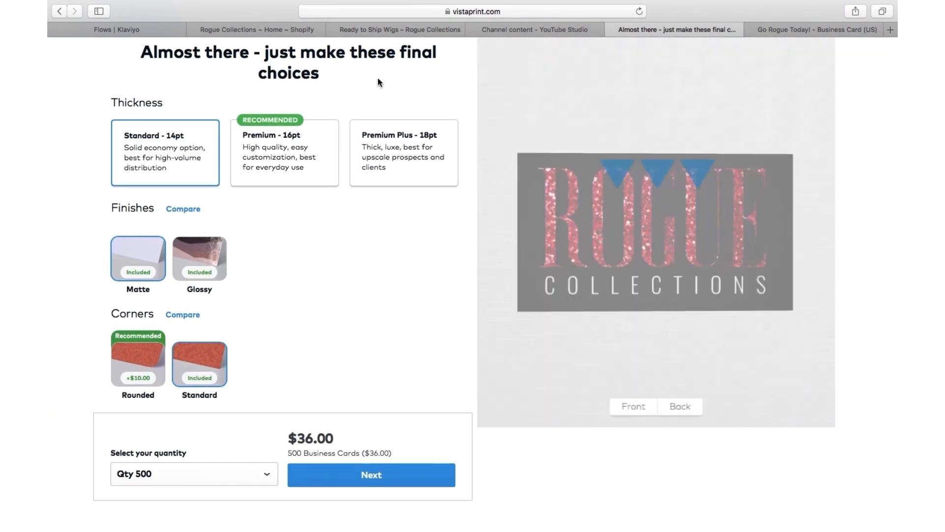
click(213, 263)
click(146, 259)
click(199, 259)
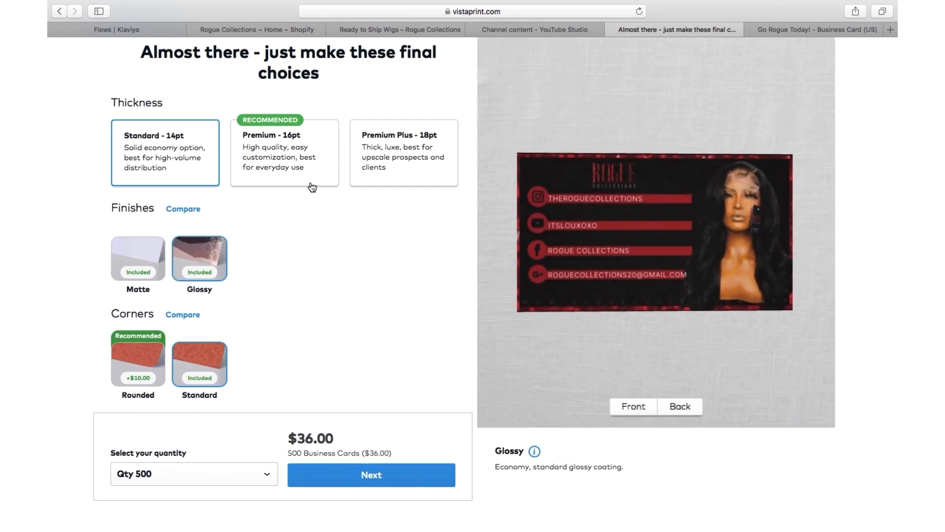
Step: Open the quantity options for the business card order
click(148, 474)
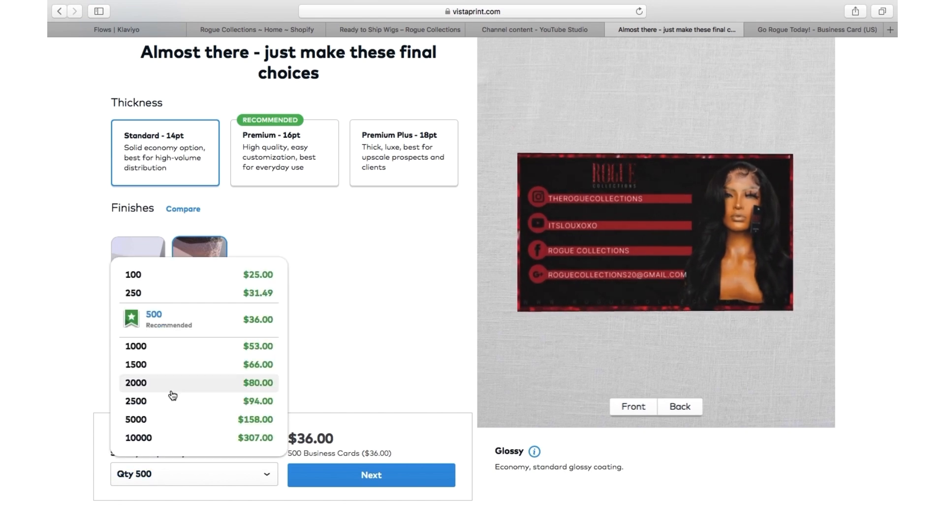